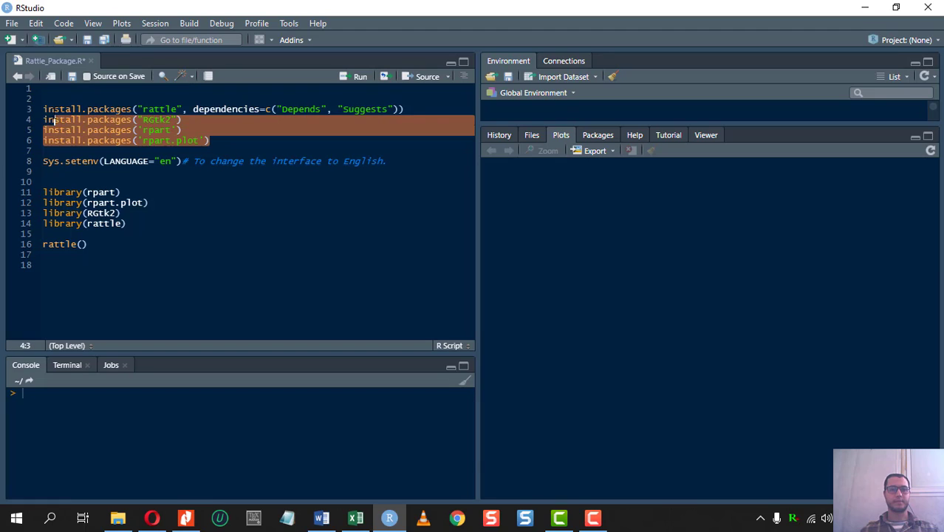
- Review the install.packages commands for rattle with its dependencies, RGtk2, rpart and rpart.plot on lines 3 to 6 of the script
click(48, 120)
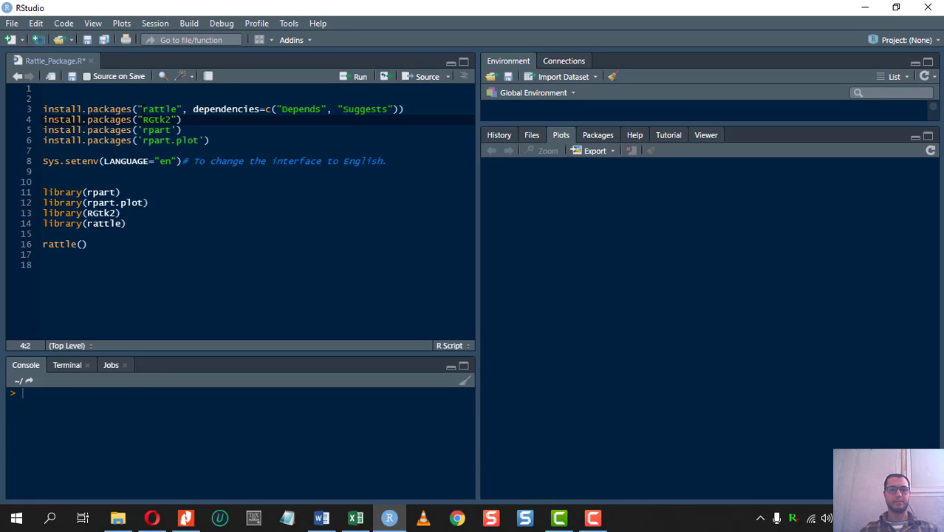
mouse_move(143, 109)
mouse_down()
mouse_move(178, 109)
mouse_move(144, 111)
mouse_up()
click(180, 111)
click(173, 113)
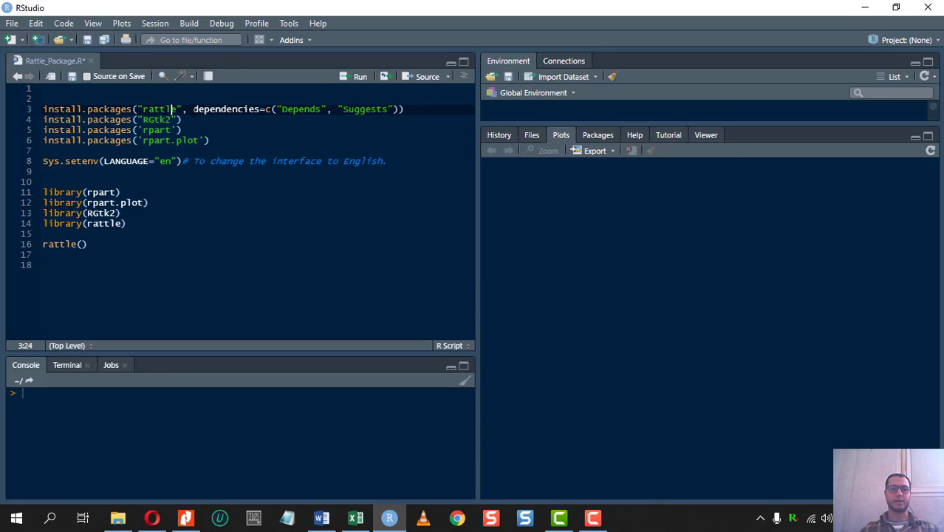
drag(194, 110, 251, 123)
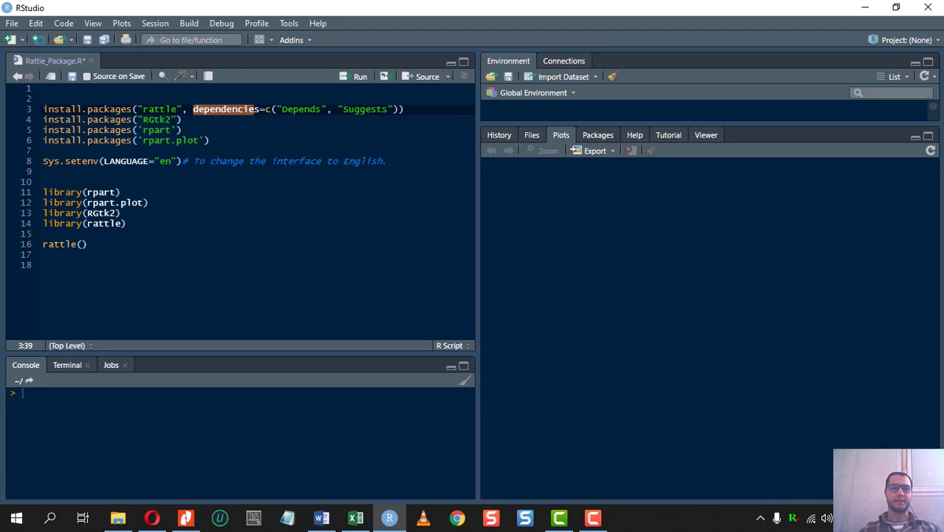
click(212, 141)
key(Down)
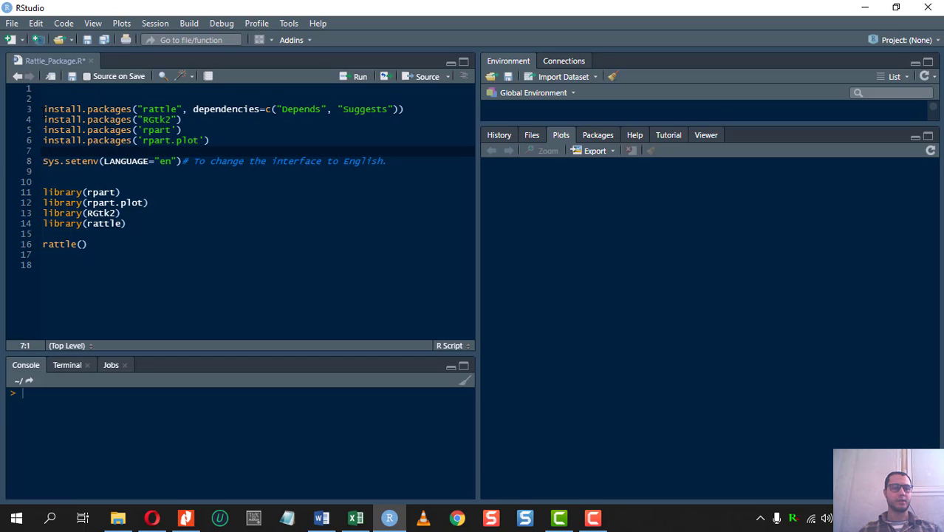
drag(42, 109, 406, 109)
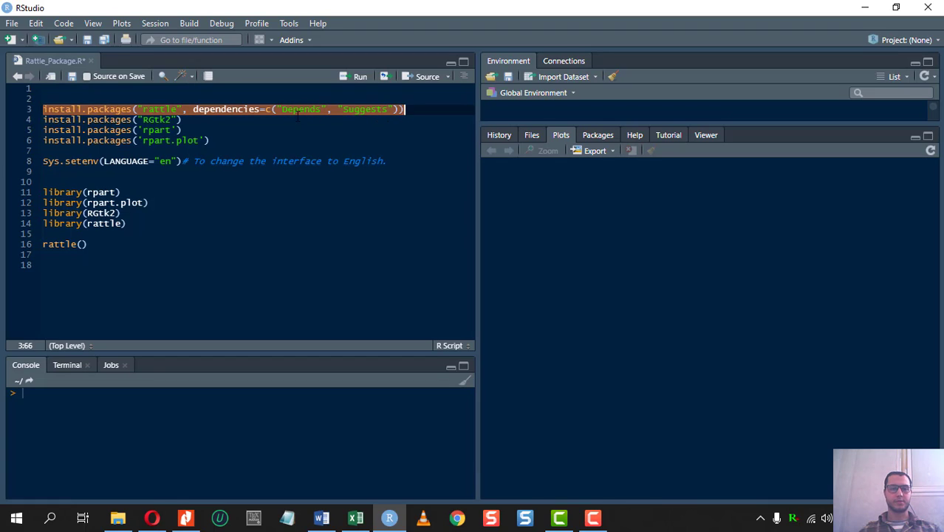
drag(230, 147, 43, 109)
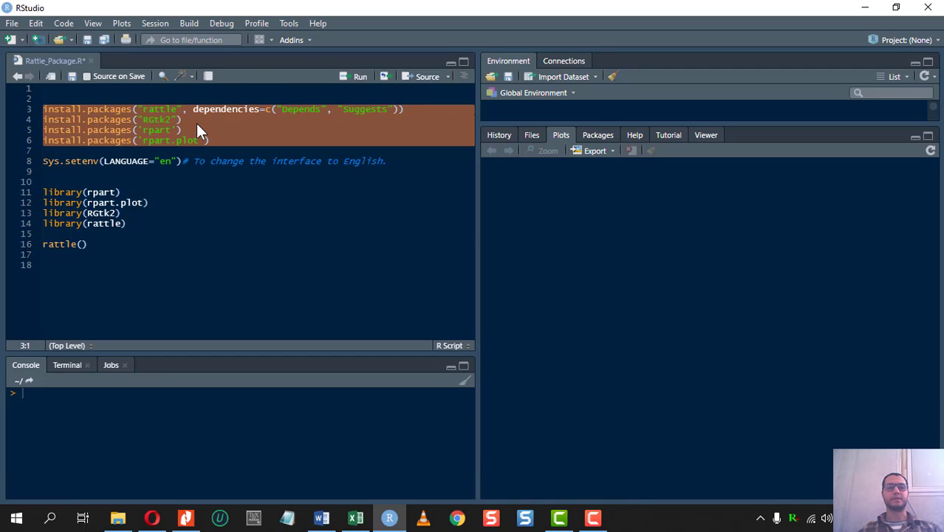
click(188, 161)
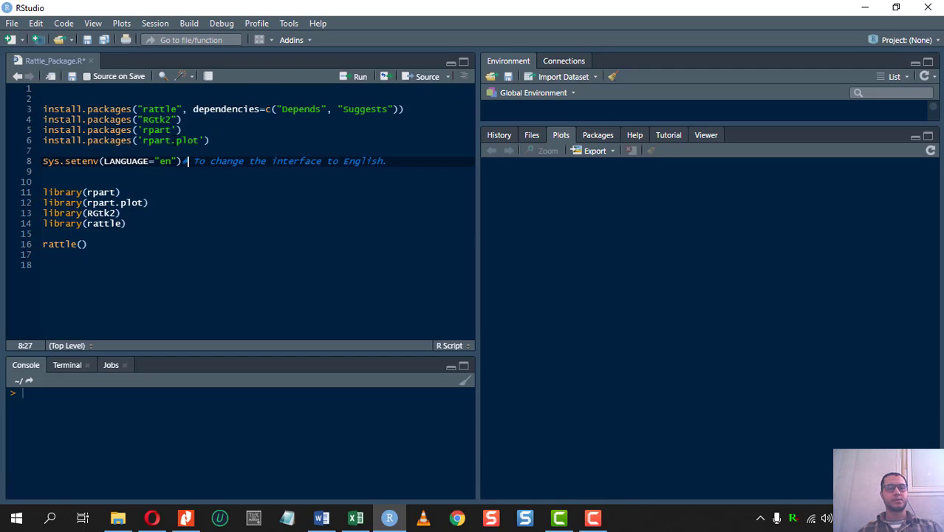
drag(223, 146, 43, 108)
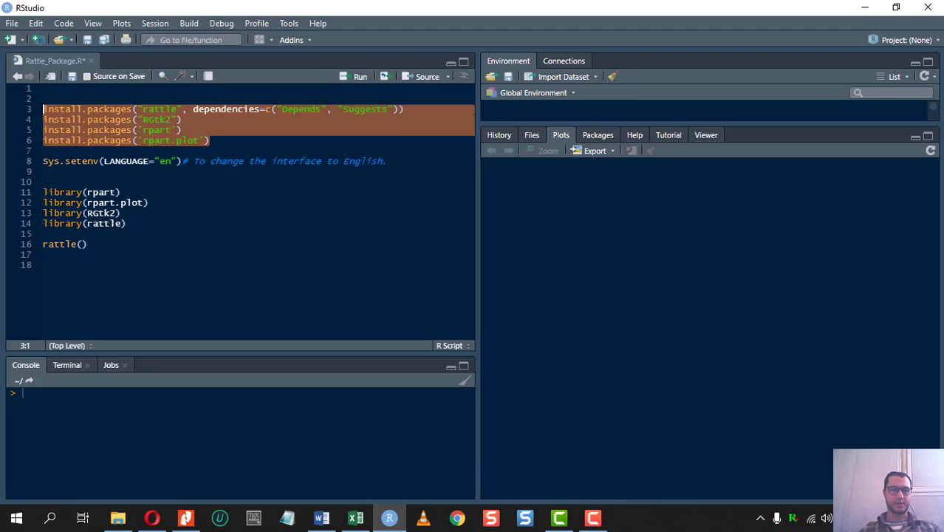
- Run the Sys.setenv(LANGUAGE="en") line of the script to switch the interface language to English
click(45, 151)
drag(44, 161, 161, 163)
click(175, 170)
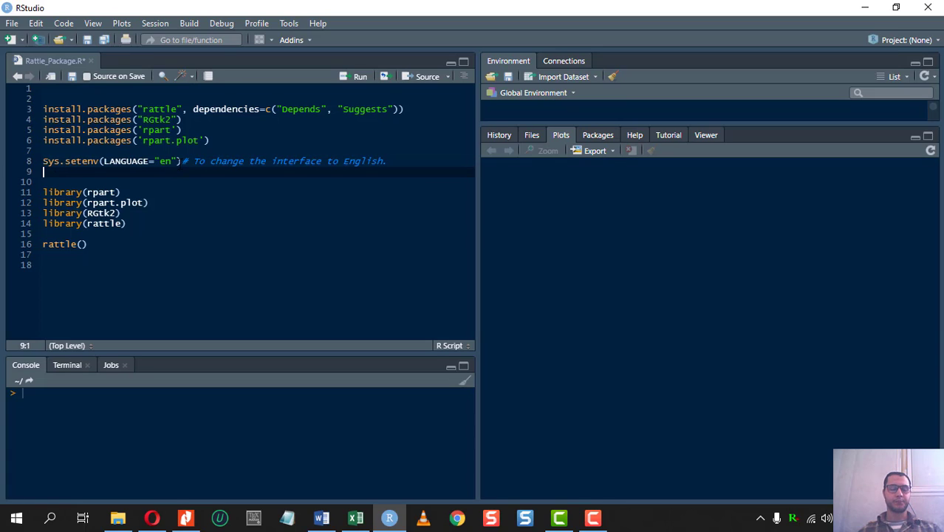
drag(181, 161, 43, 151)
click(50, 164)
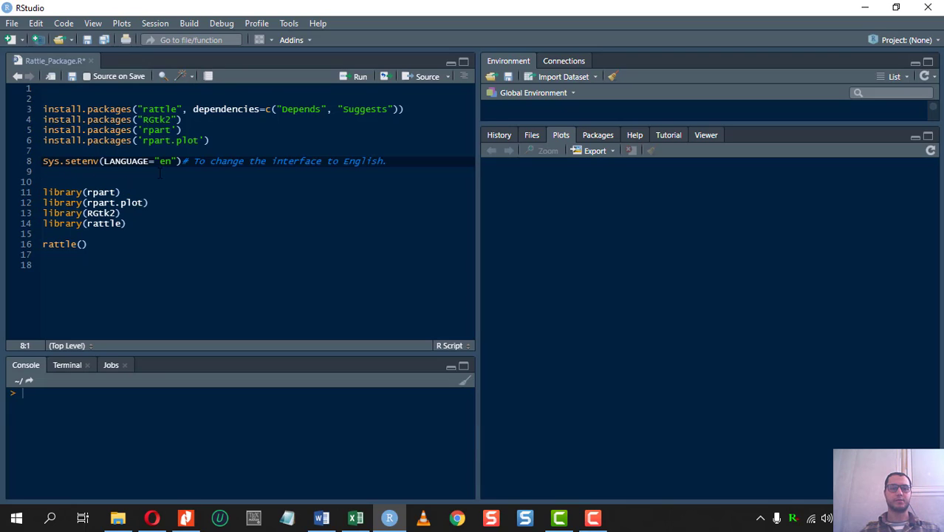
drag(171, 162, 156, 162)
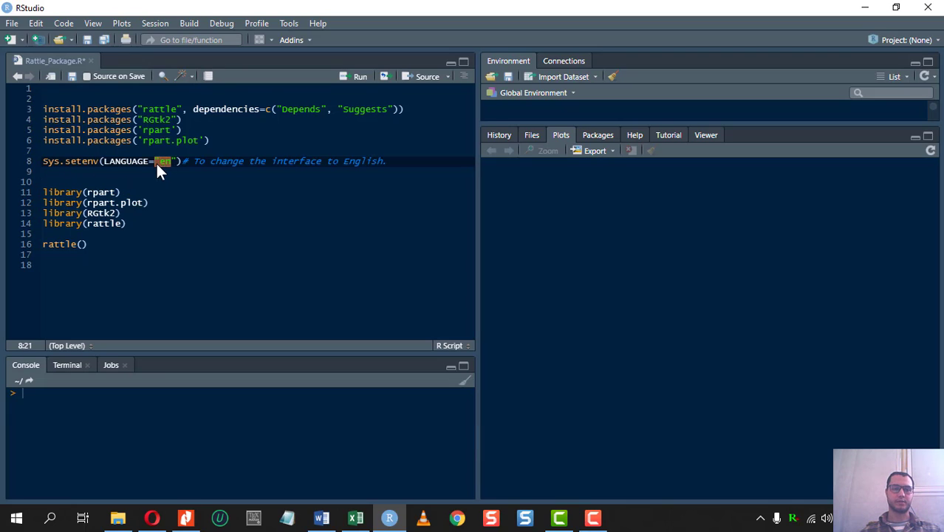
click(37, 161)
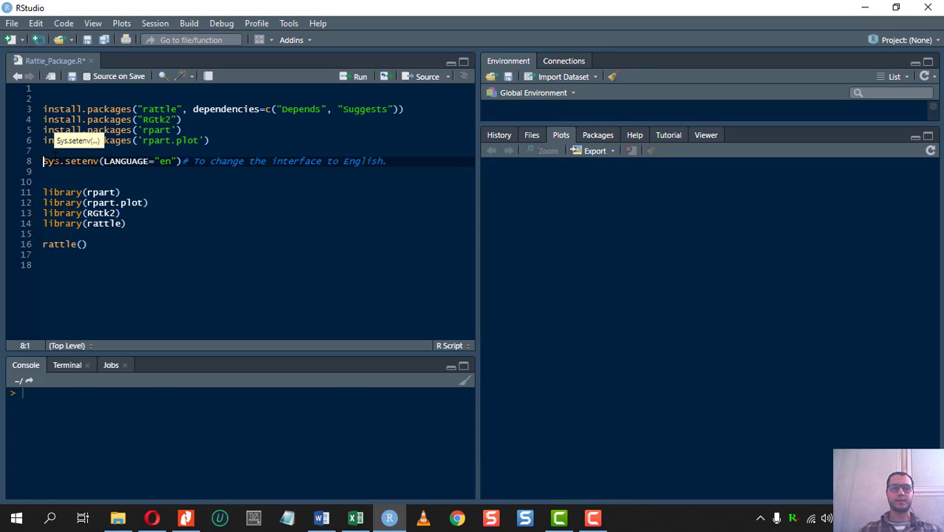
key(ctrl+Return)
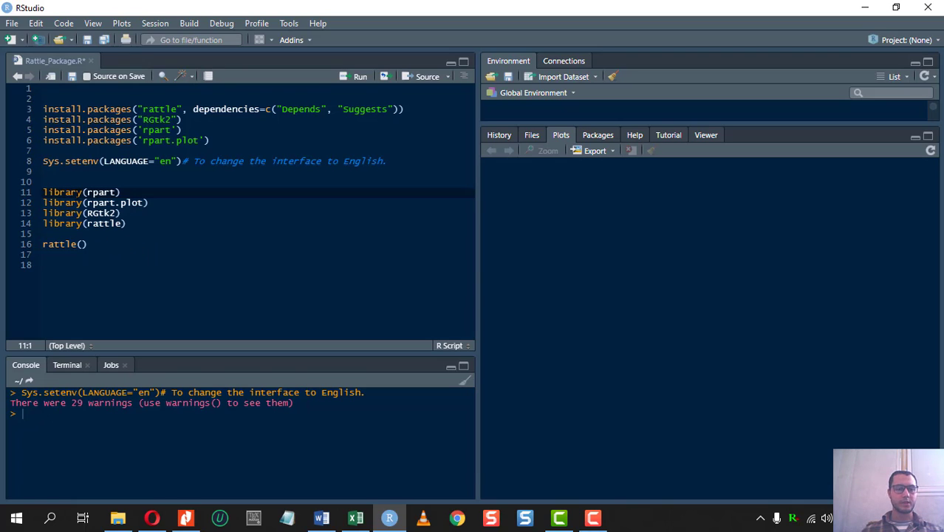
- Load the rpart, rpart.plot, RGtk2 and rattle libraries by running script lines 11 to 14
key(ctrl+Return)
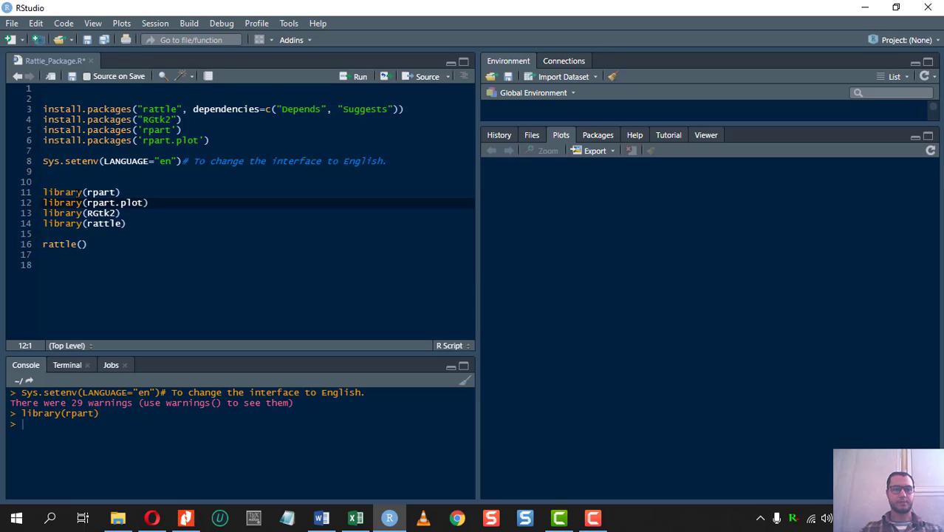
key(ctrl+Return)
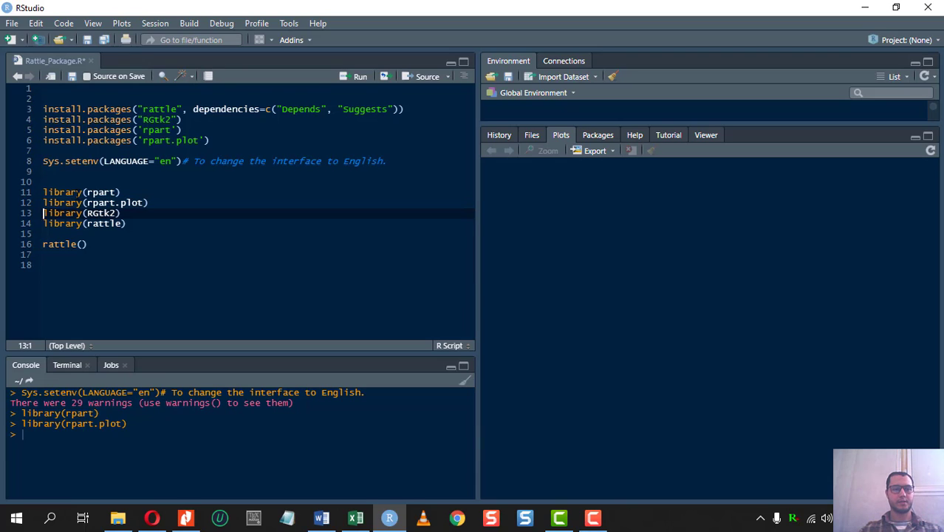
key(ctrl+Return)
key(ctrl+Return)
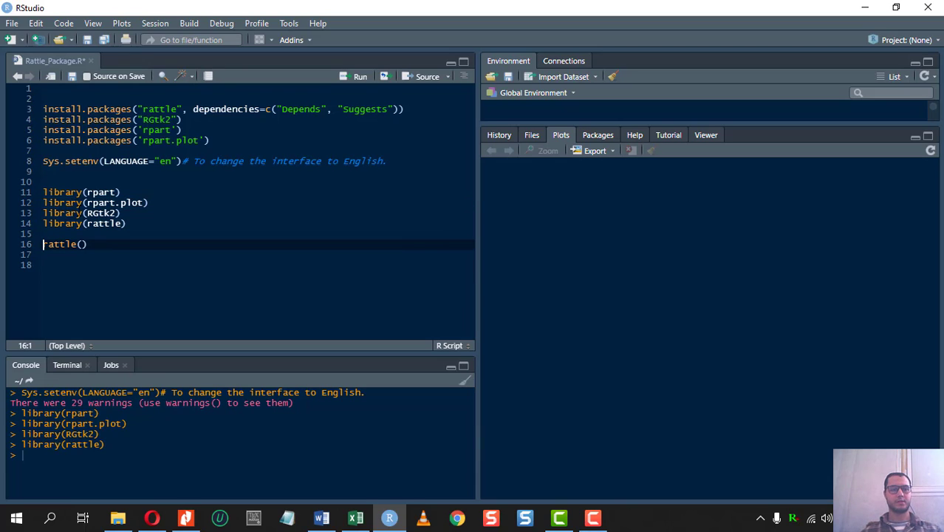
drag(127, 224, 47, 224)
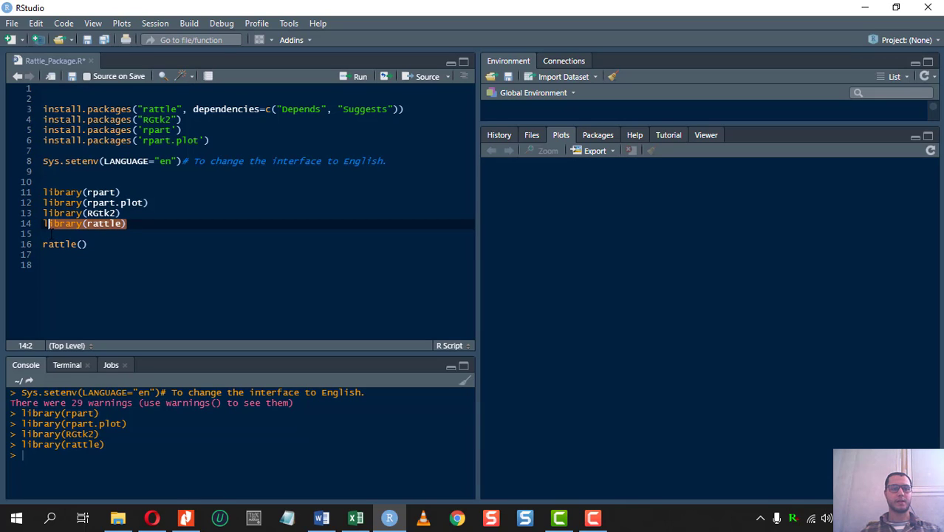
- Launch the Rattle graphical interface by running the rattle() call on line 16
click(44, 245)
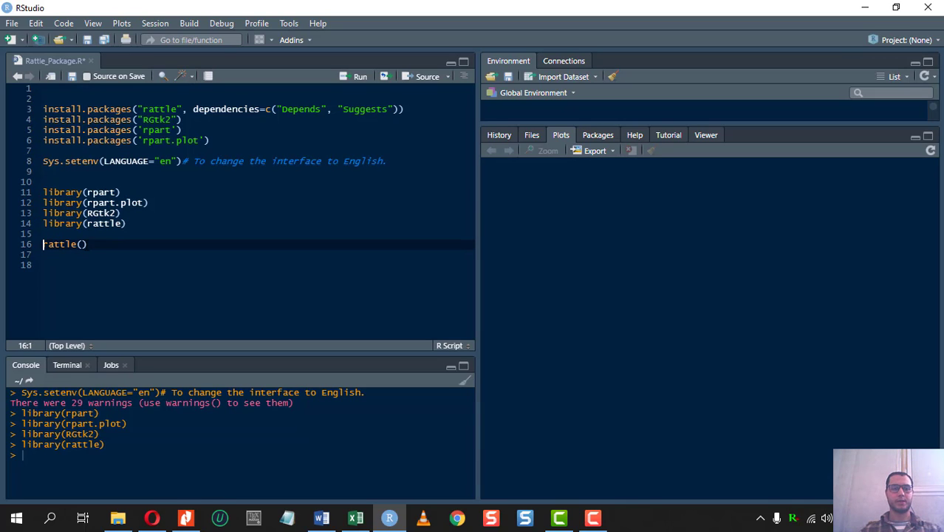
drag(87, 245, 44, 245)
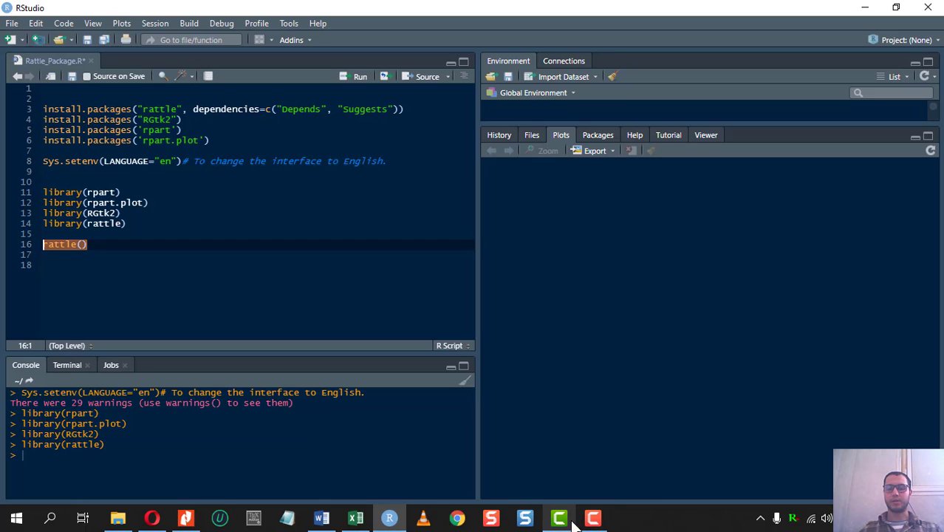
mouse_move(563, 519)
click(42, 242)
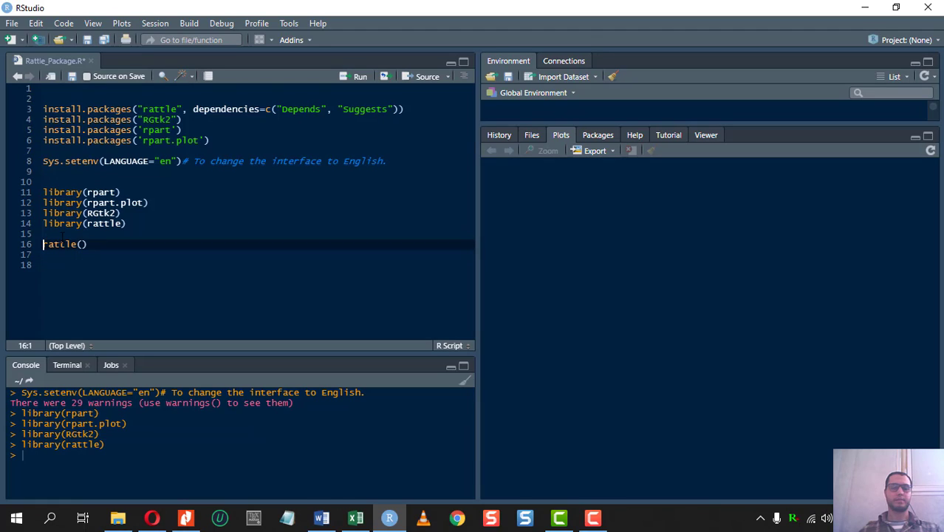
key(ctrl+Return)
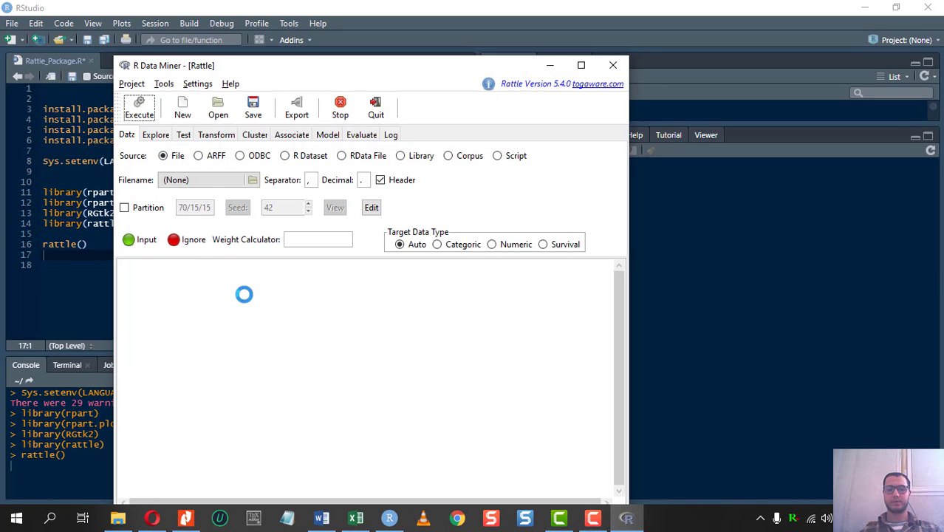
- Widen the Rattle window and move it up so that it fits fully on the screen
drag(373, 70, 397, 31)
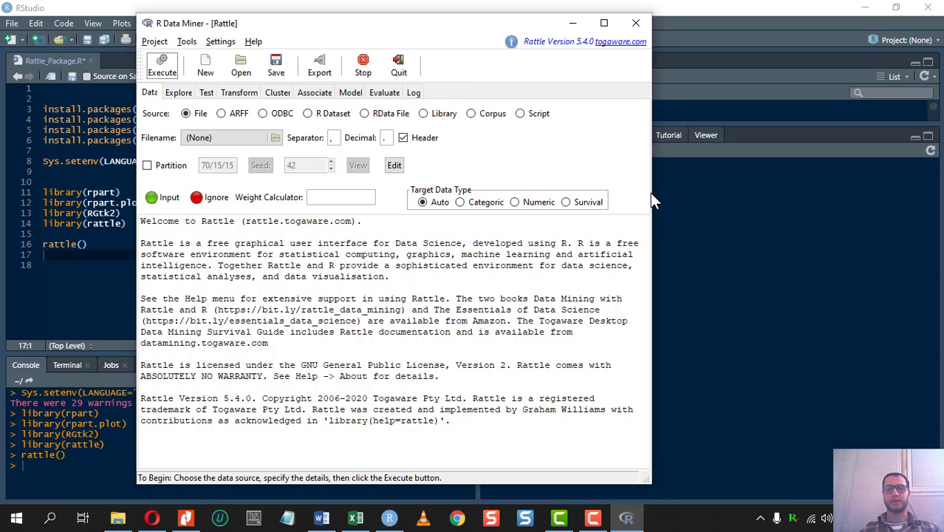
drag(650, 206, 885, 209)
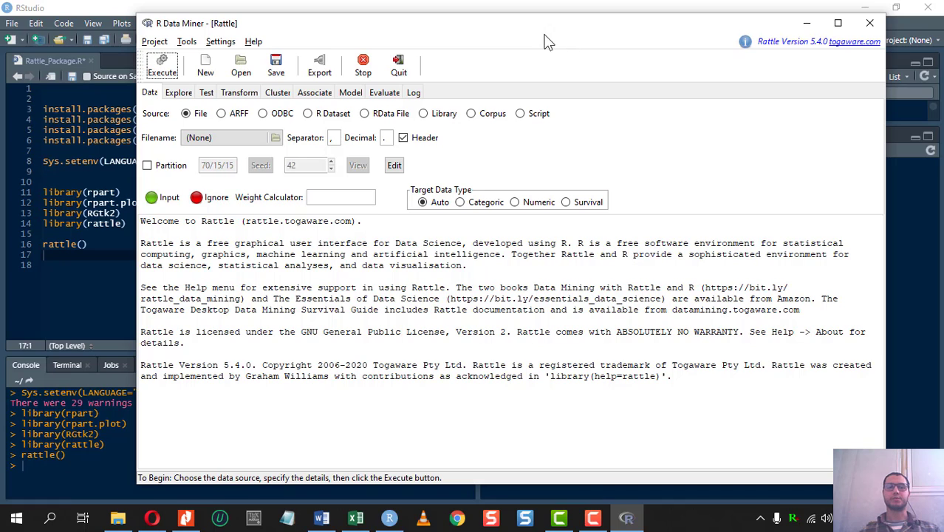
drag(537, 32, 526, 26)
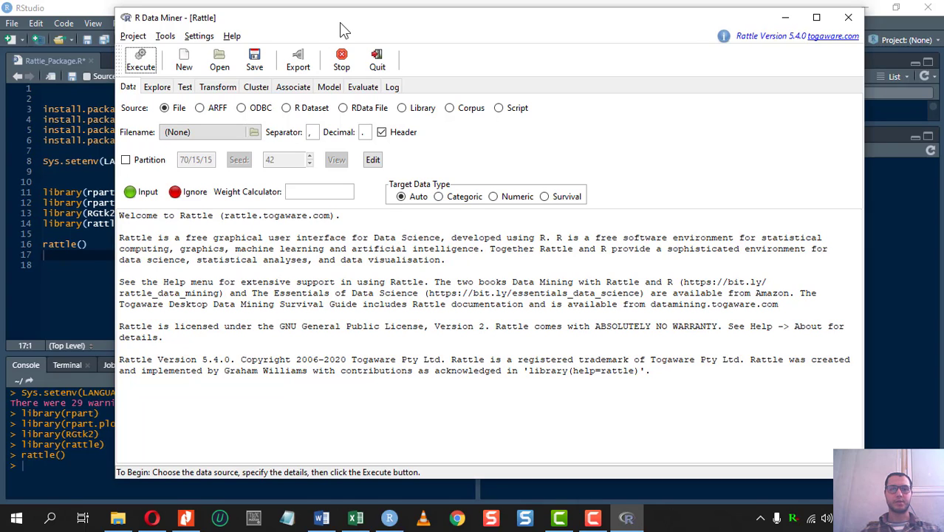
drag(339, 22, 342, 22)
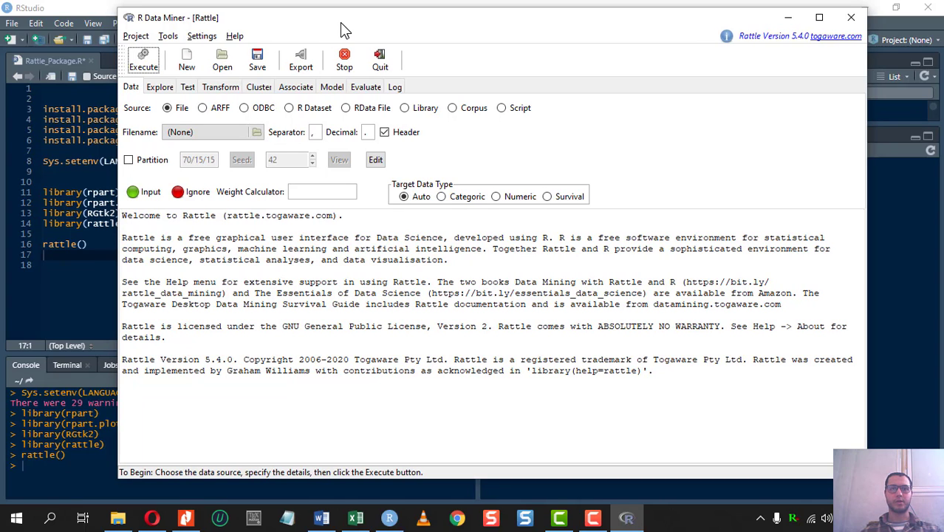
- Open the file chooser for the dataset and set its file type filter to All Files
click(257, 133)
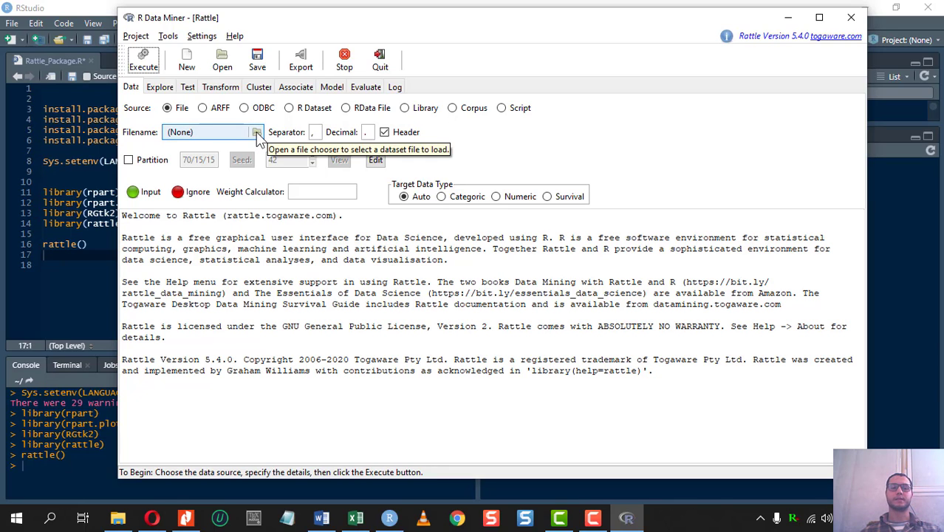
click(257, 137)
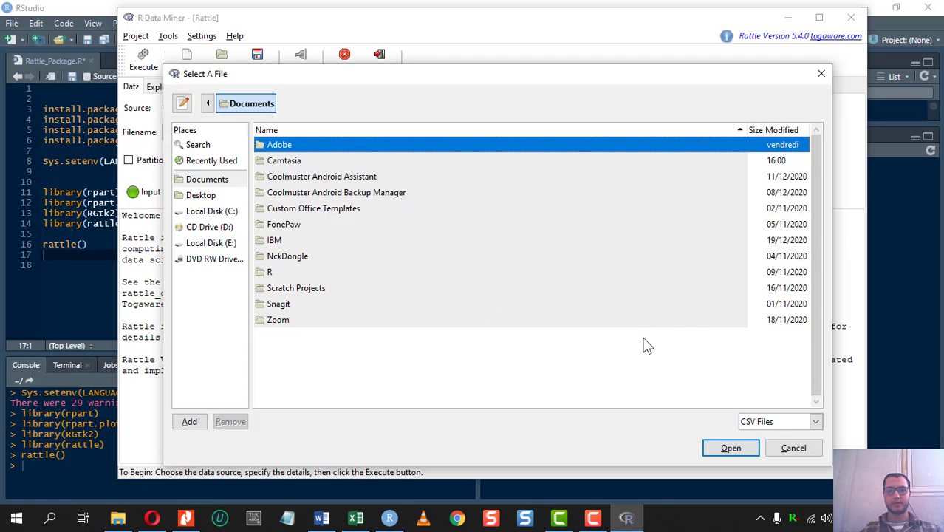
click(817, 422)
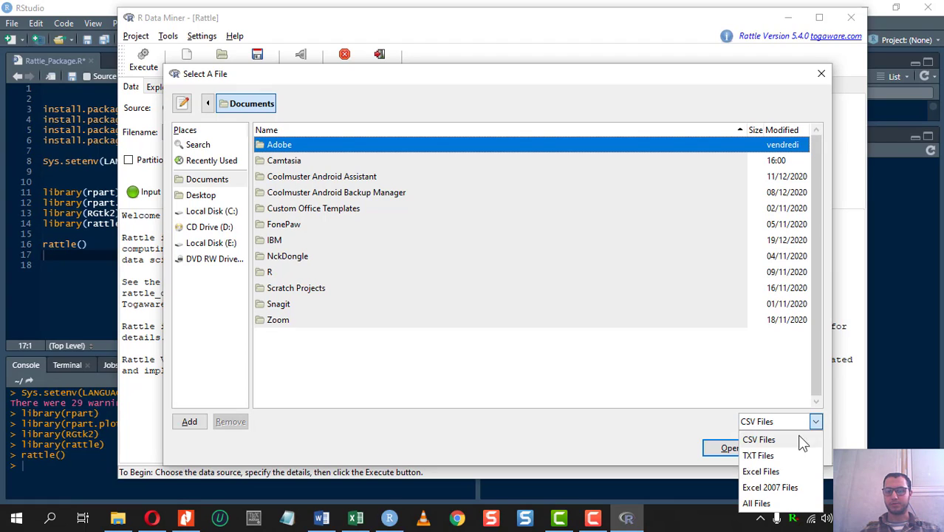
click(772, 503)
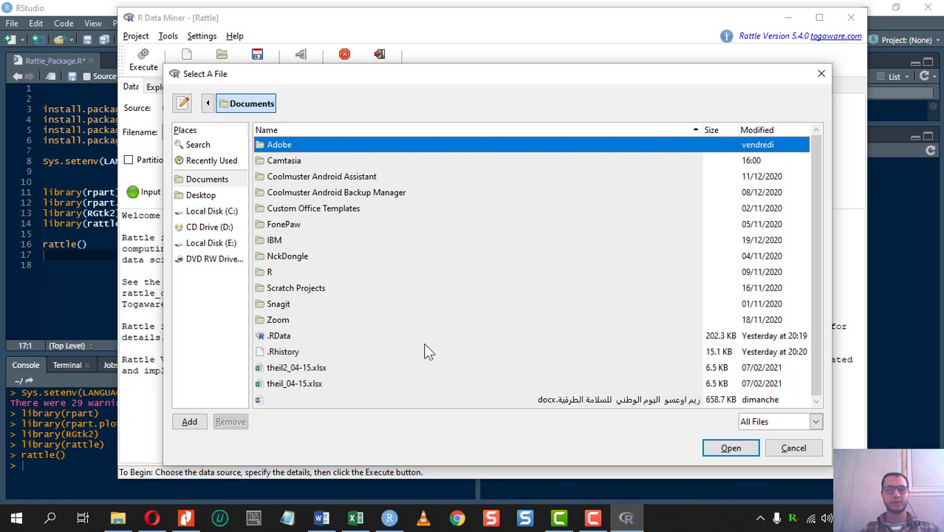
- Choose Data_For_Simulation.xlsx from the Demos\Demos folder on the Desktop and load it into Rattle as the dataset
click(200, 195)
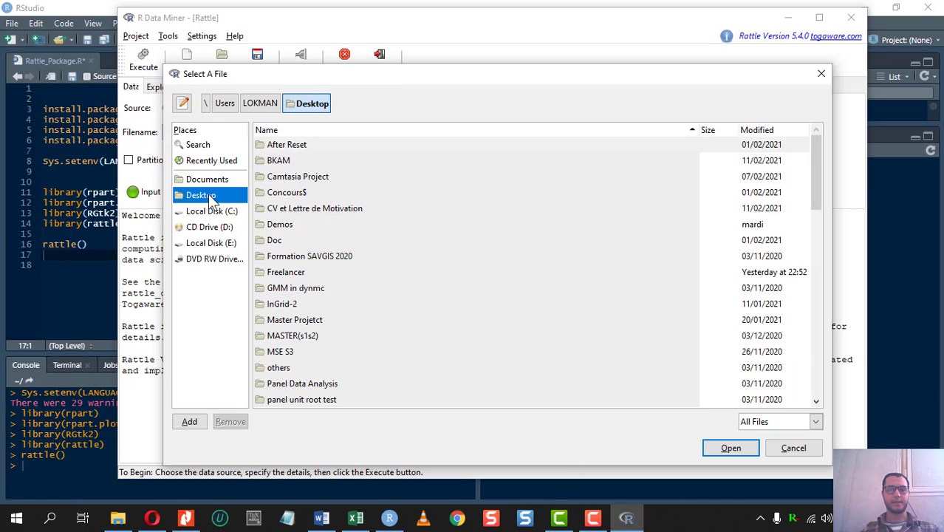
double_click(282, 225)
double_click(287, 145)
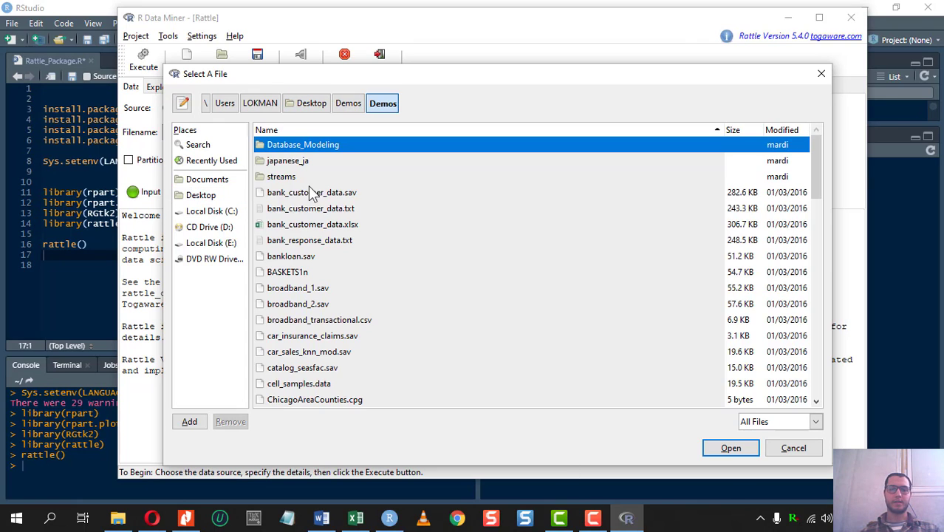
scroll(300, 296, down, 3)
scroll(303, 316, down, 6)
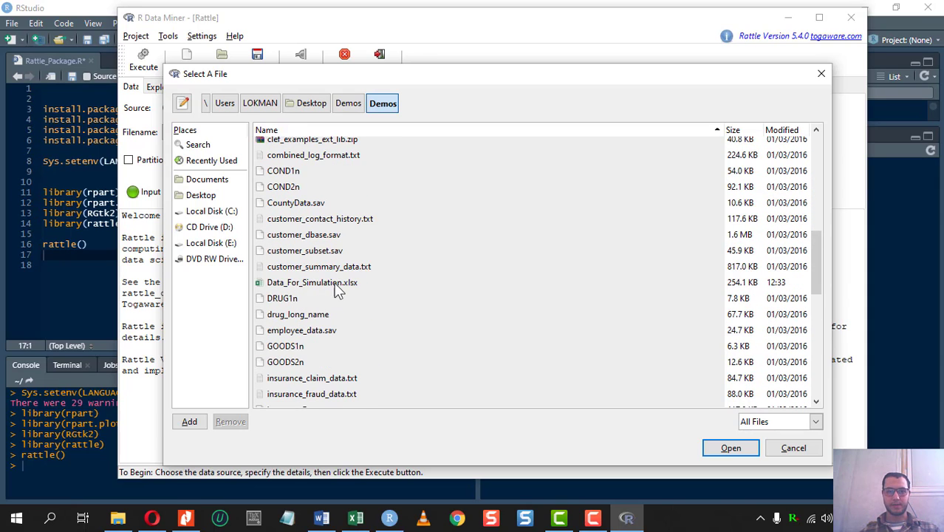
click(334, 286)
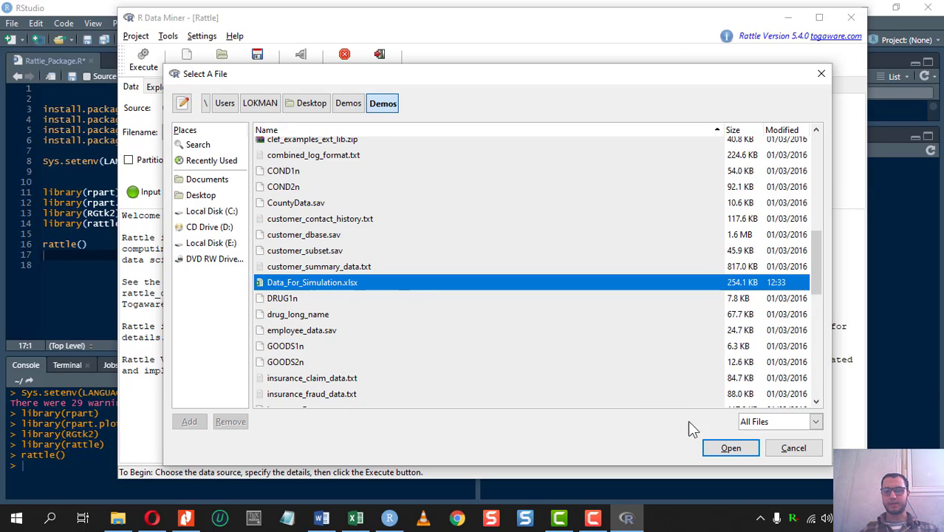
click(740, 449)
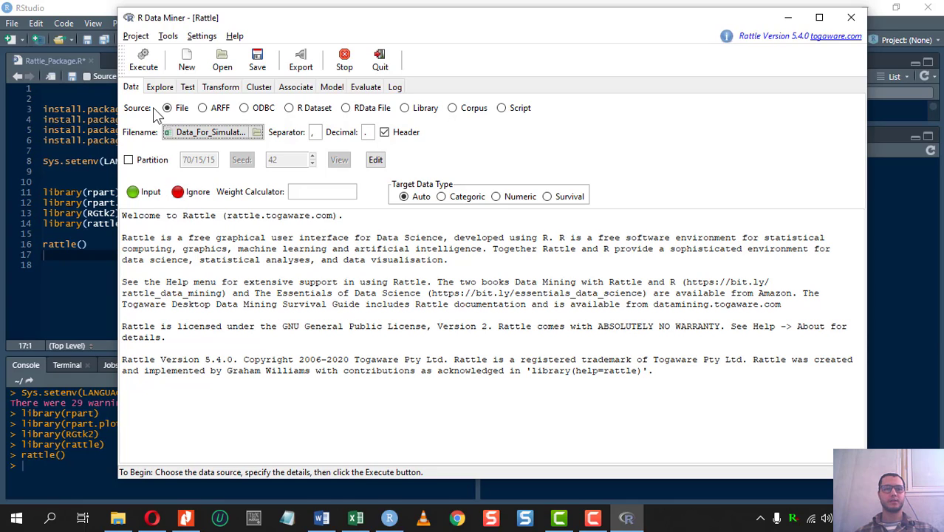
click(145, 65)
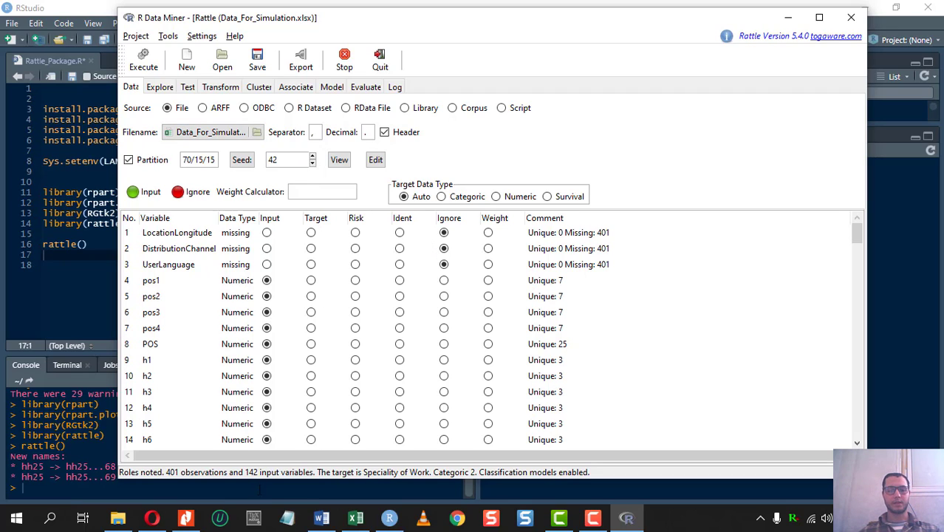
- Switch to Word and space out the equation to read "Engagement = 2Y + TX + BZ + ZY", then minimize the document
click(321, 517)
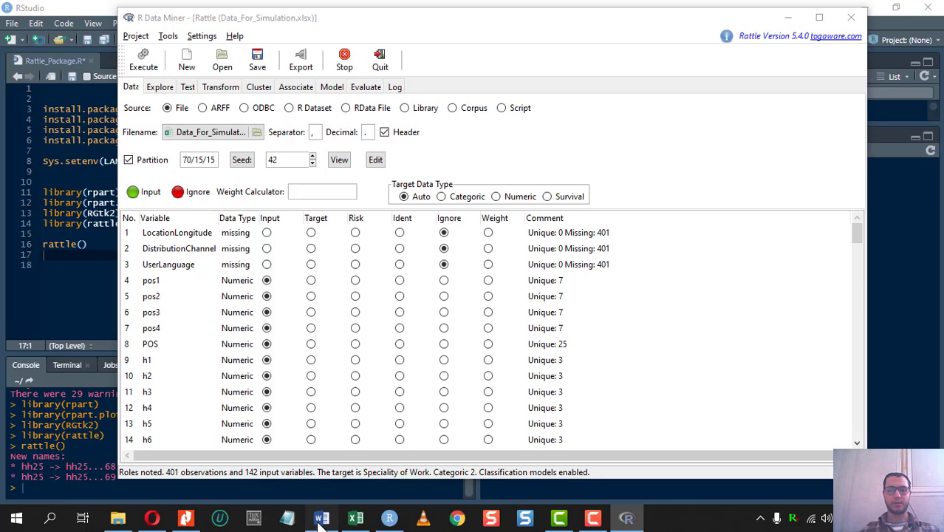
drag(487, 258, 354, 277)
click(354, 276)
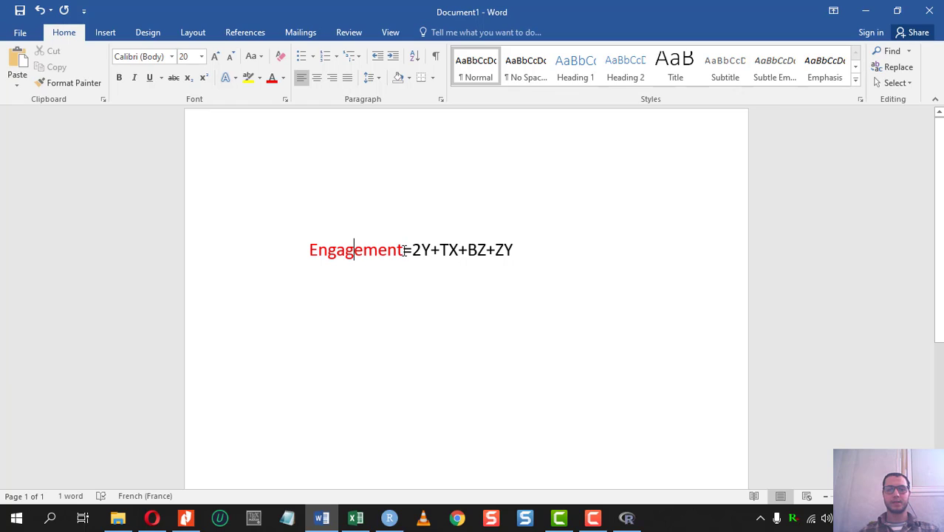
click(406, 275)
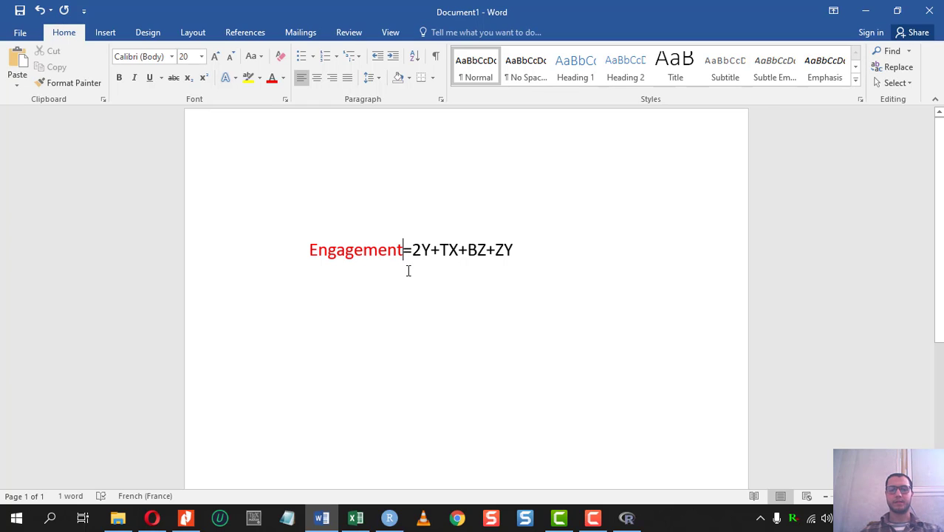
click(417, 250)
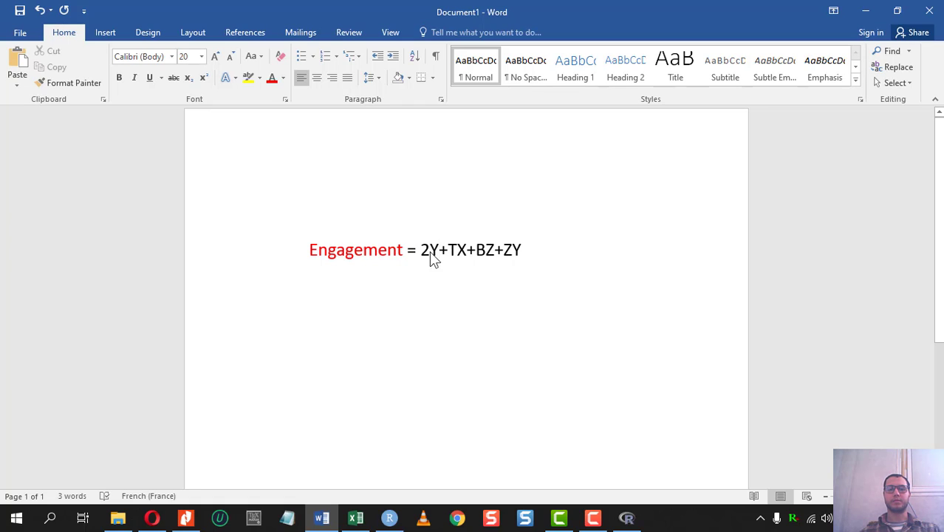
double_click(428, 251)
click(439, 251)
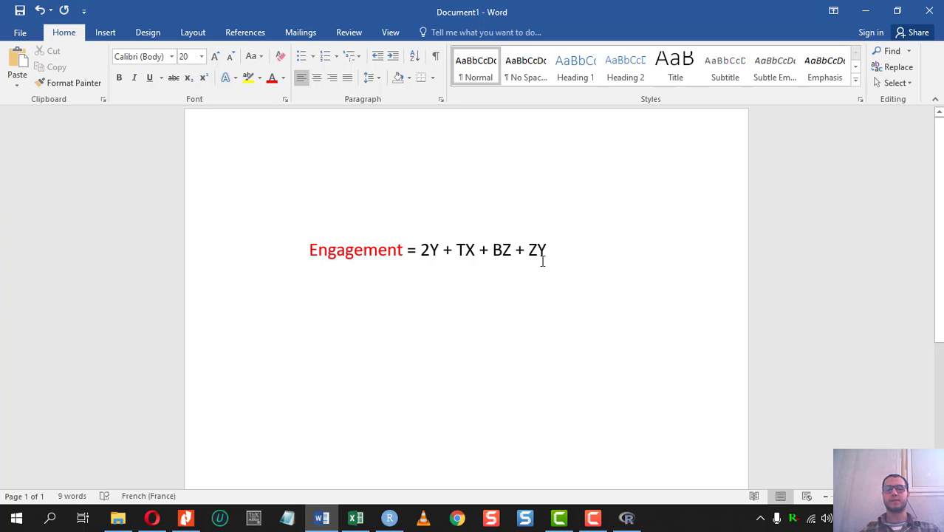
drag(561, 249, 308, 249)
click(425, 272)
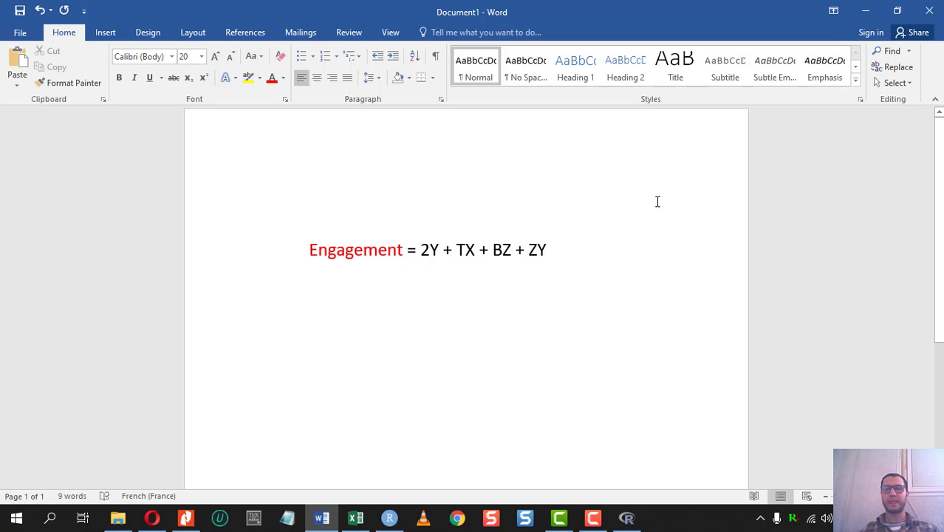
click(864, 15)
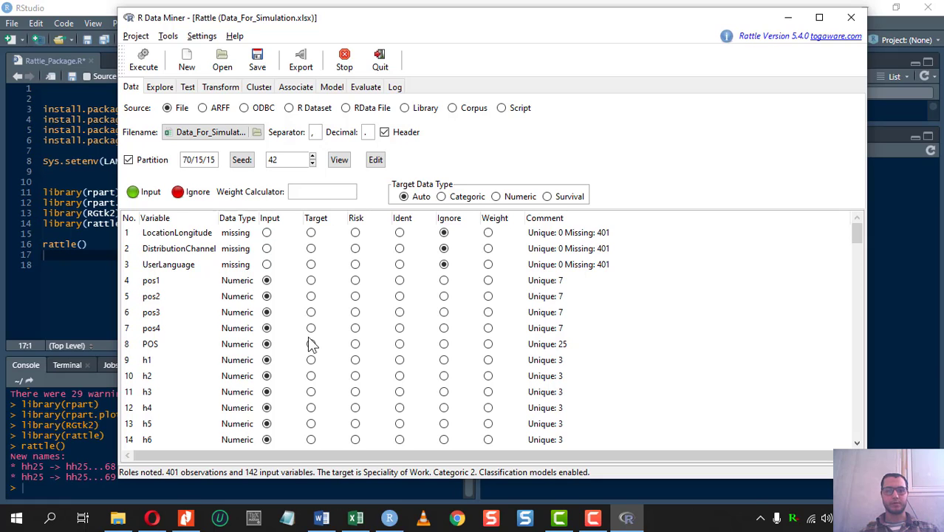
- Switch to Nitro Pro, close the search pane and return the "Data Mining with Rattle and R" book to its first page
click(187, 519)
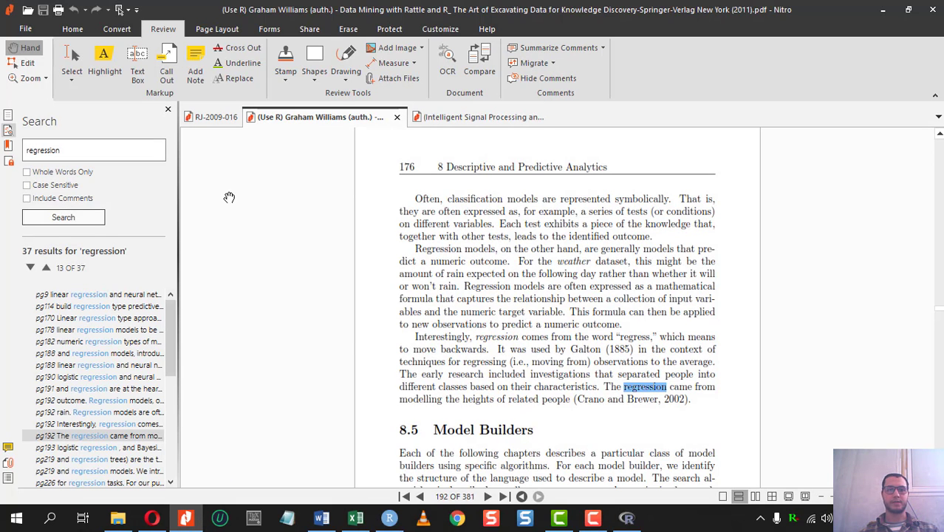
click(168, 109)
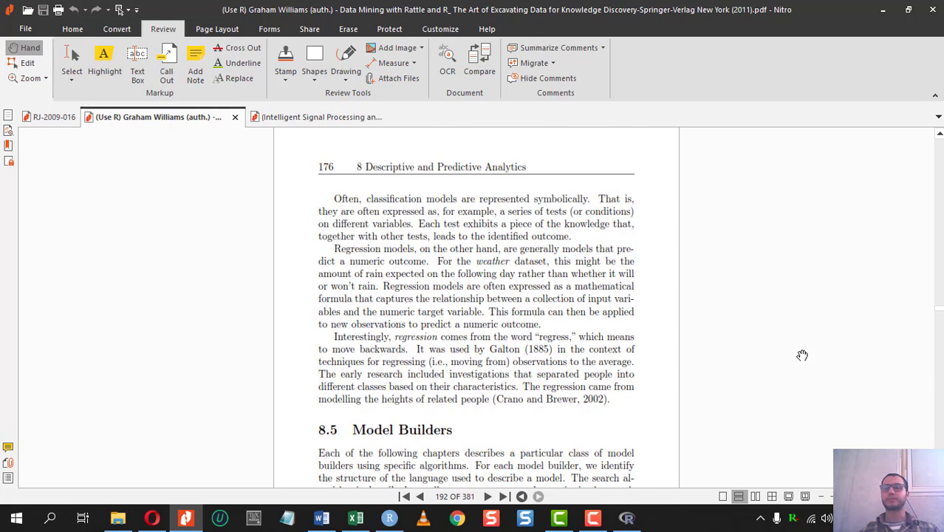
scroll(803, 356, up, 1)
drag(940, 309, 940, 134)
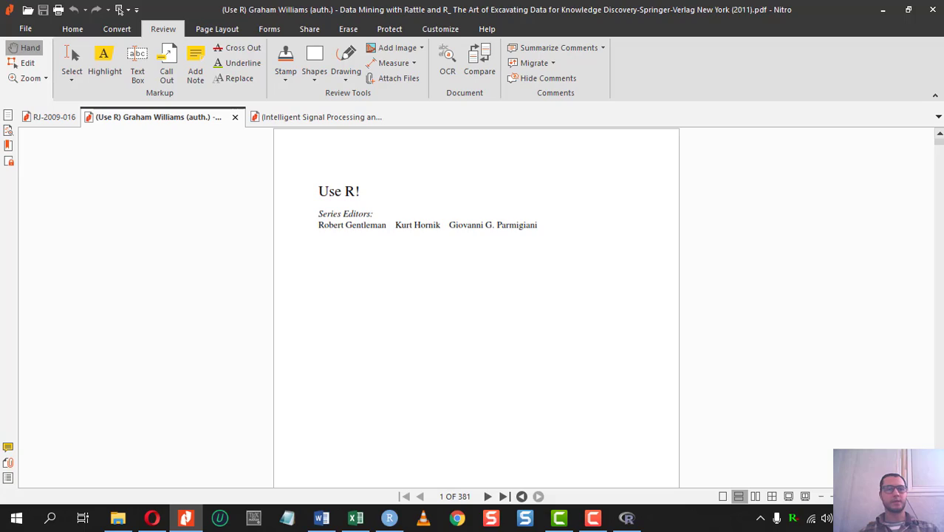
- Show the RJ-2009-016 paper from its first page and select the word Rattle in the title
click(44, 120)
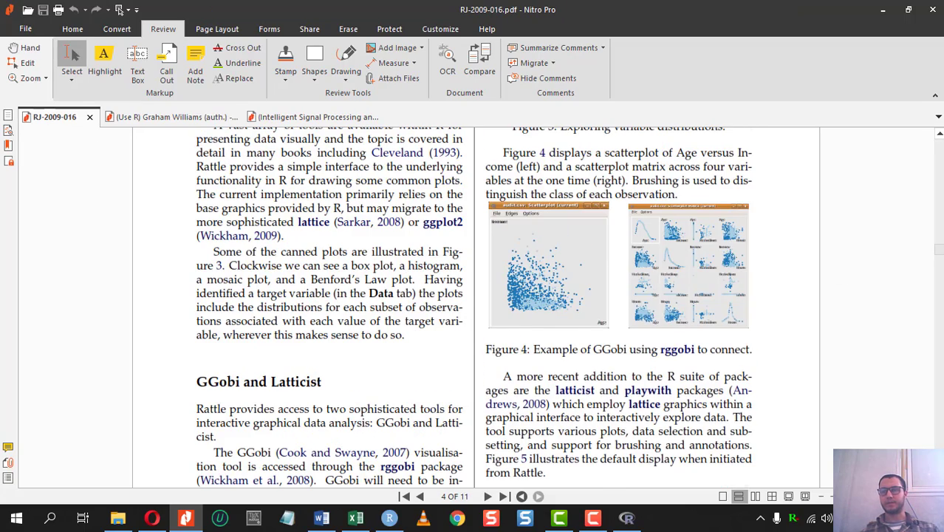
drag(939, 250, 939, 140)
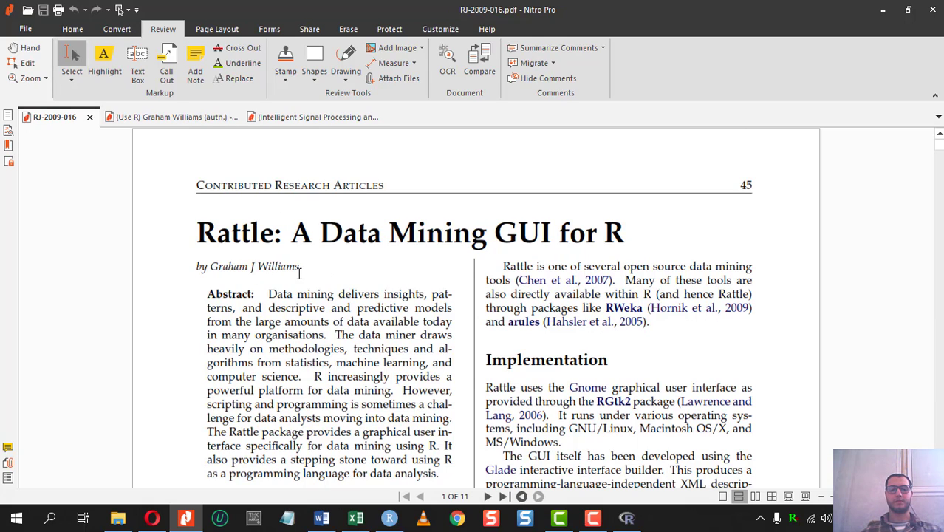
drag(277, 237, 195, 237)
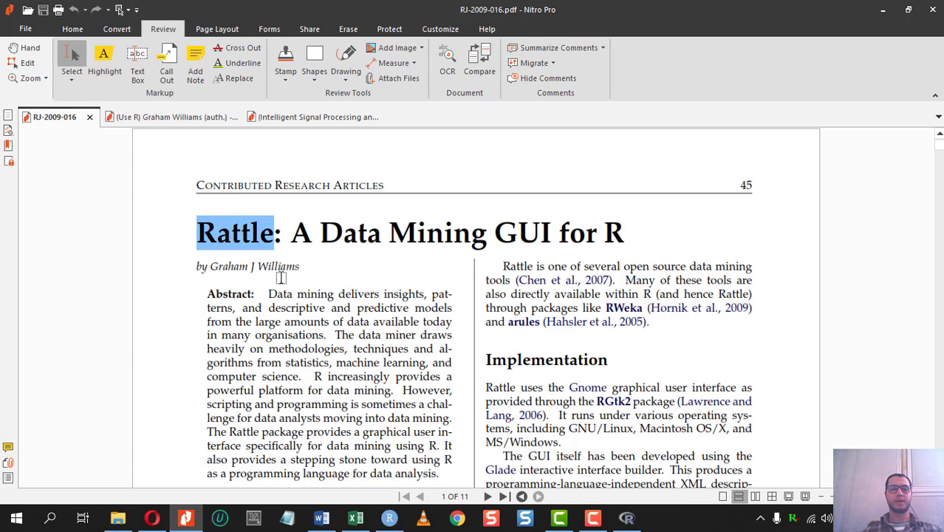
click(255, 273)
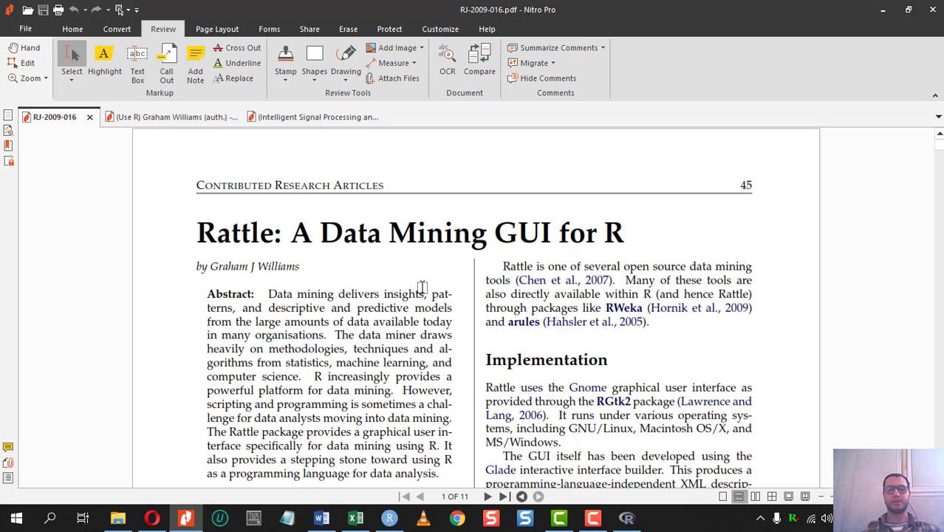
- Read through the paper's introduction, Installation instructions and the figure of Rattle's introductory screen
scroll(525, 356, down, 1)
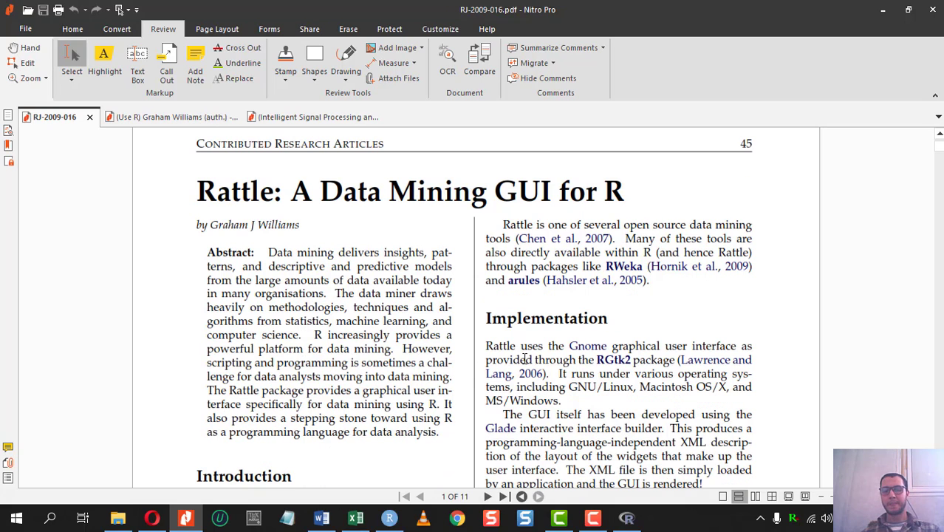
scroll(516, 340, down, 5)
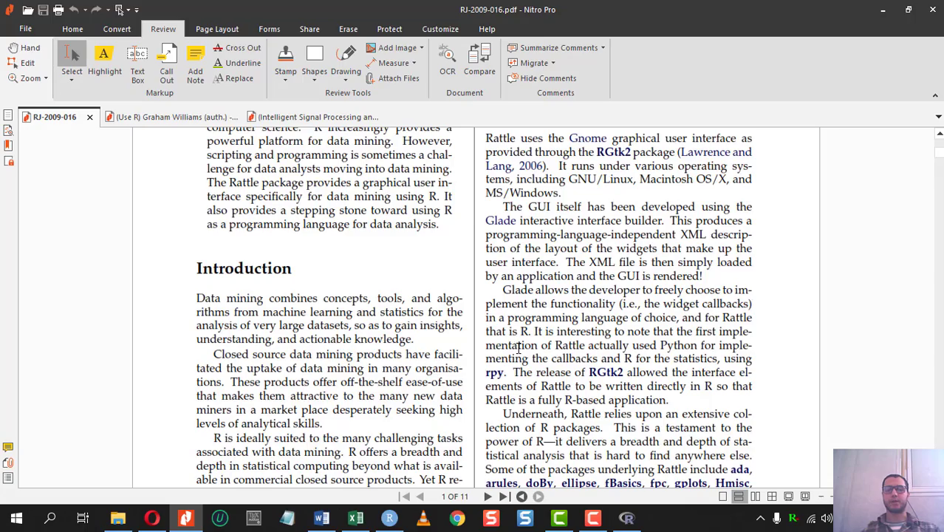
scroll(519, 347, down, 20)
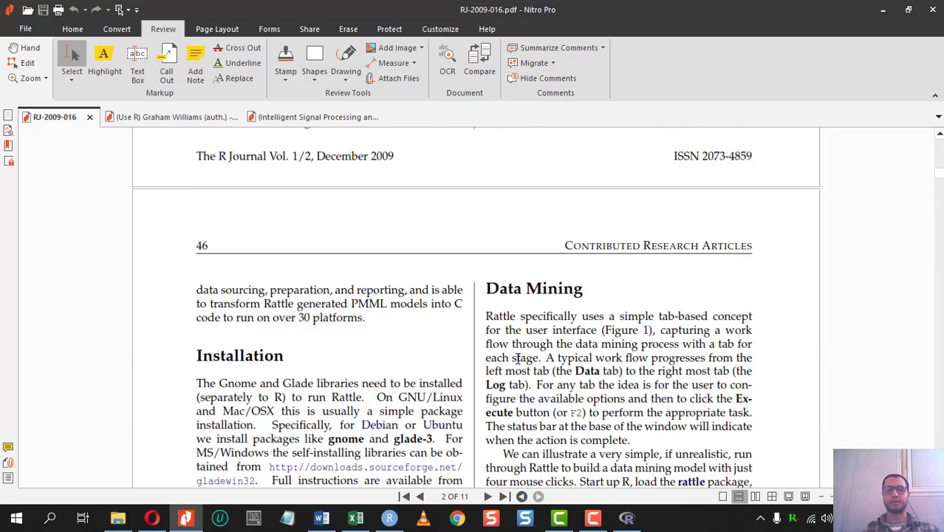
scroll(518, 358, down, 5)
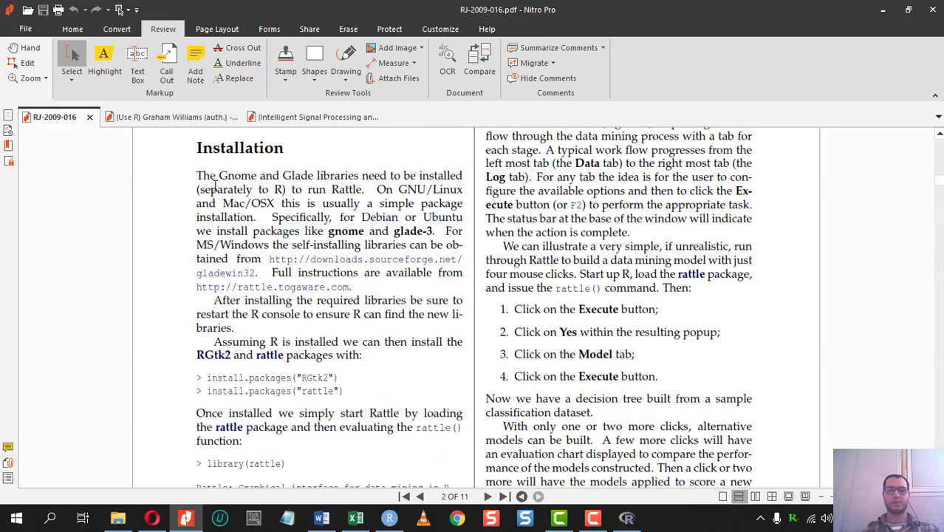
drag(215, 185, 345, 436)
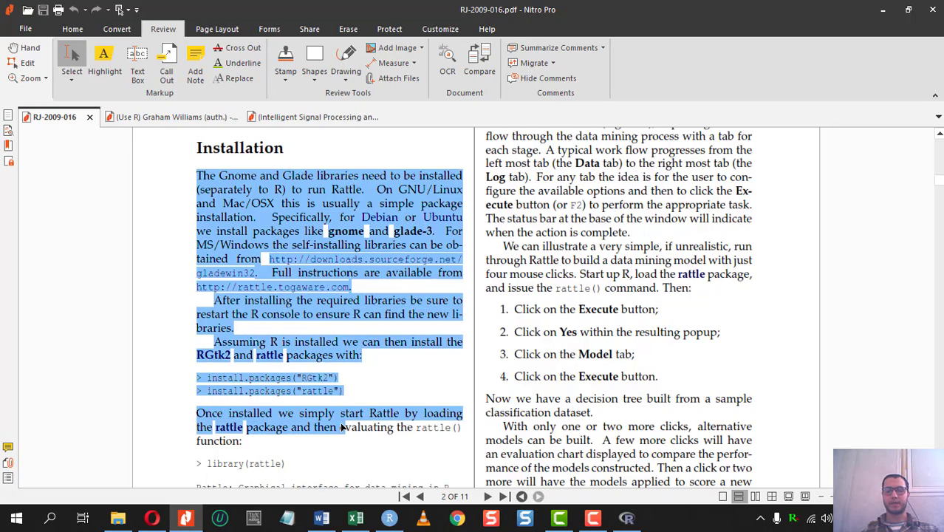
scroll(342, 427, down, 3)
scroll(445, 379, down, 7)
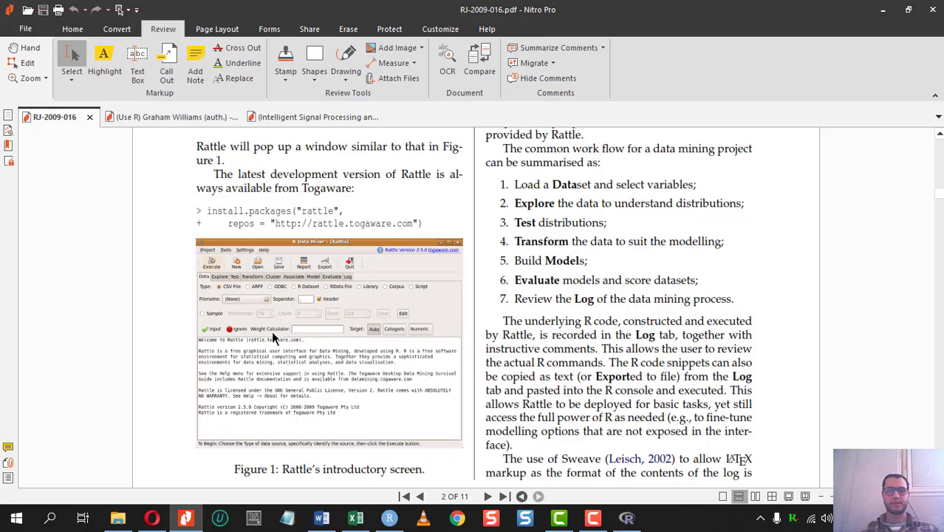
- Examine the paper's Data section on page 3, covering the data sources and file formats that Rattle can load
scroll(273, 338, down, 10)
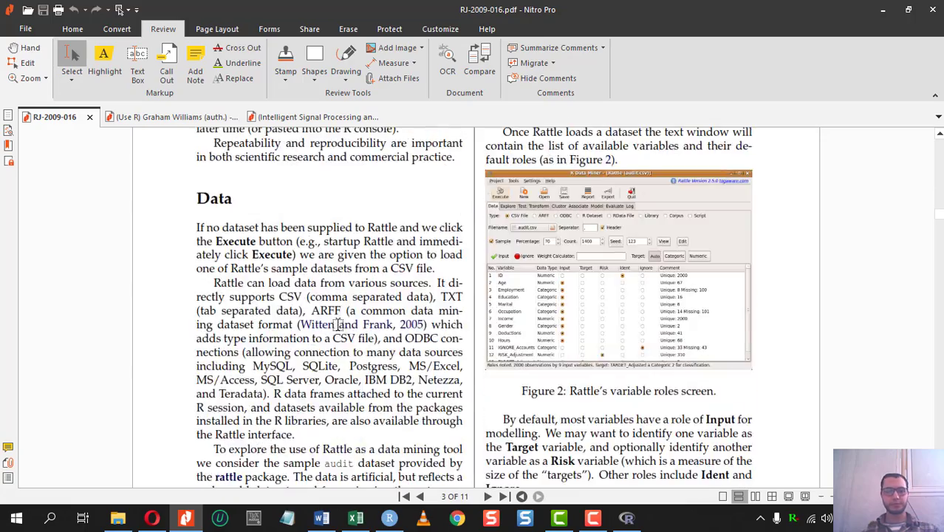
scroll(339, 326, down, 3)
scroll(342, 347, up, 2)
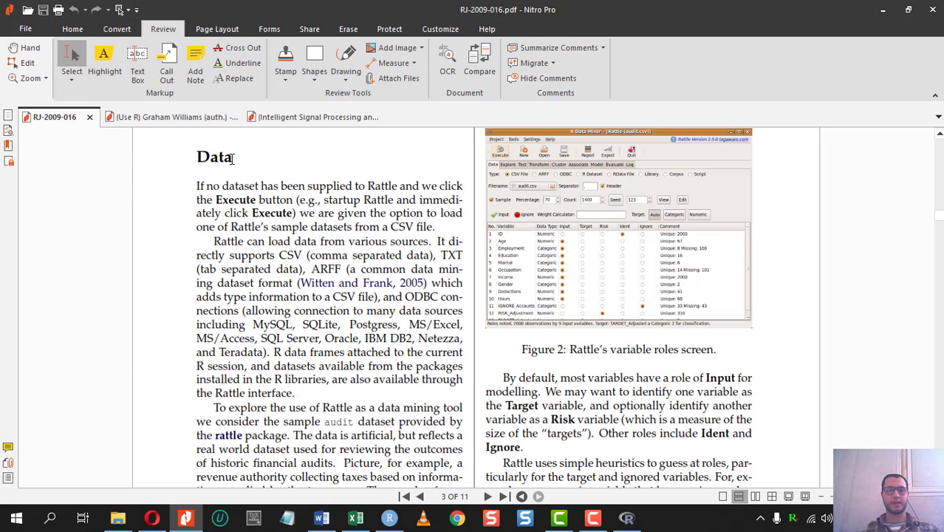
drag(211, 157, 240, 156)
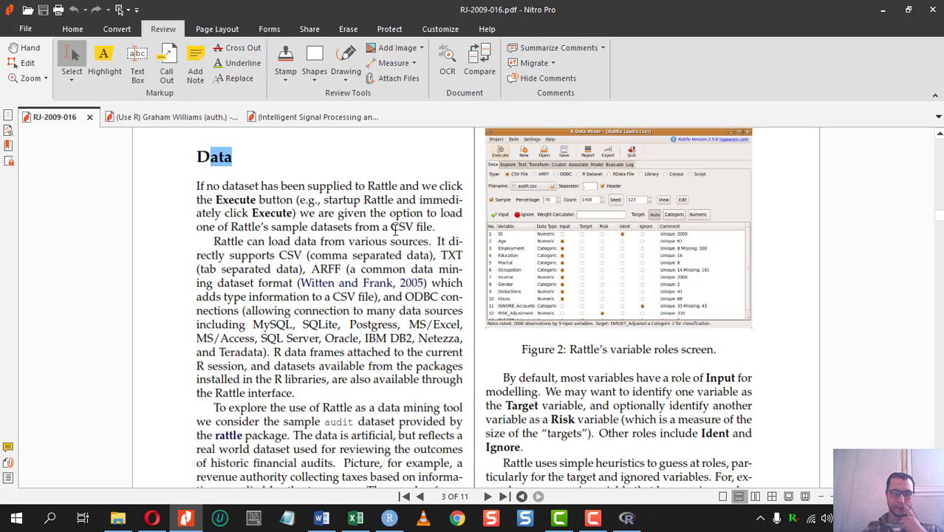
drag(387, 226, 475, 260)
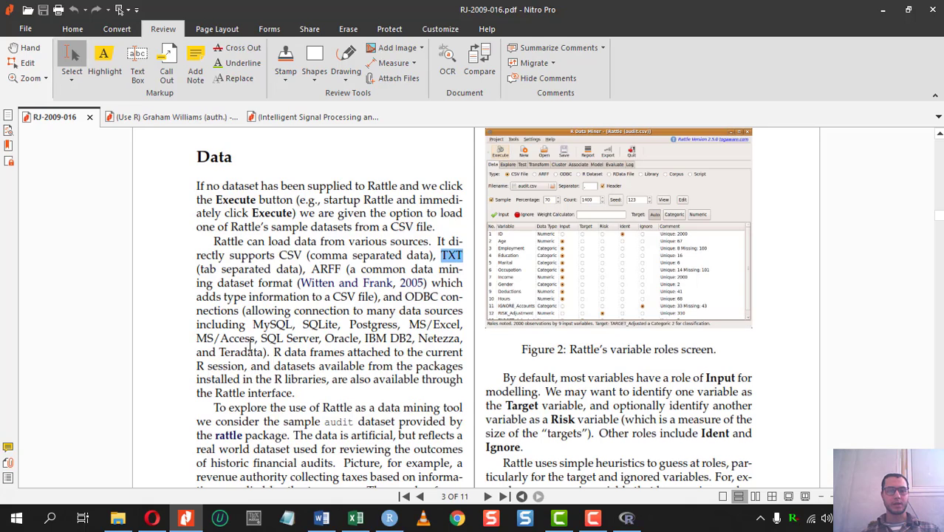
scroll(298, 340, down, 1)
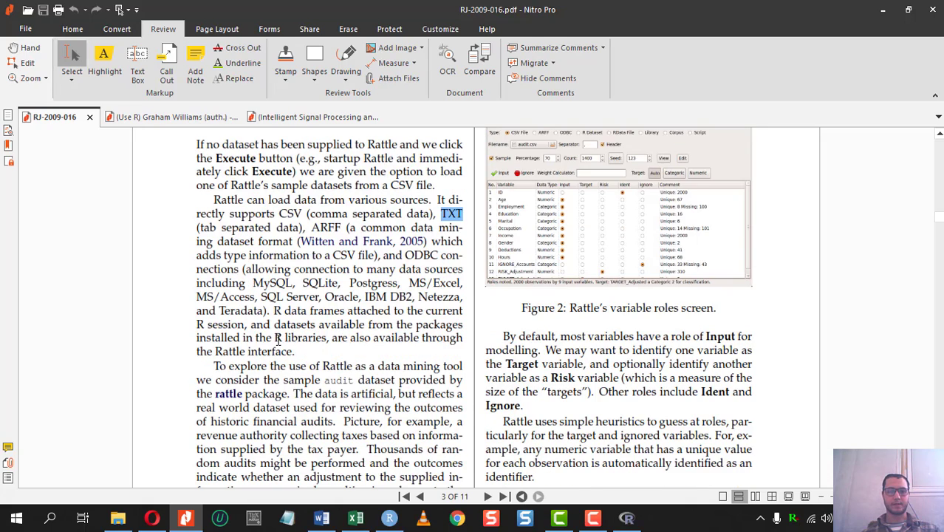
click(278, 341)
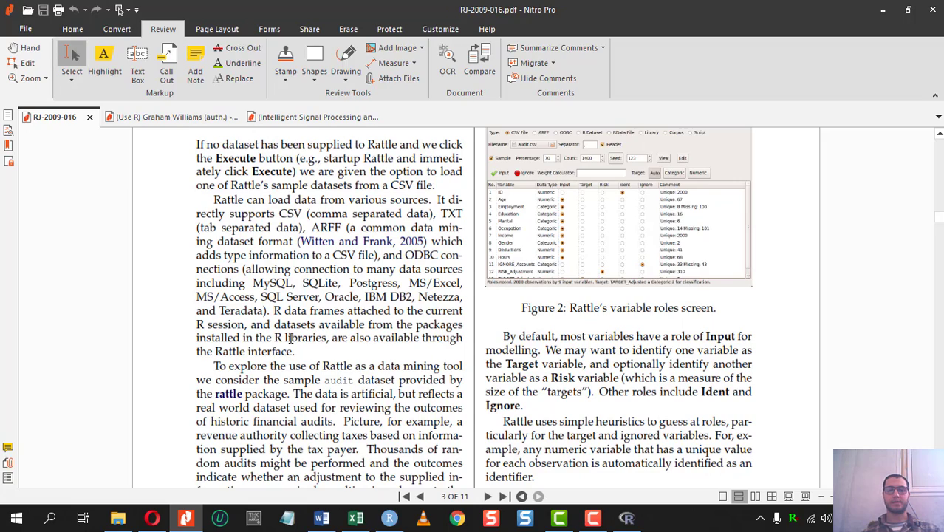
- Look through the paper's Explore, Summary, Distributions and Test sections up to the Transform options figure on page 5
scroll(285, 340, down, 5)
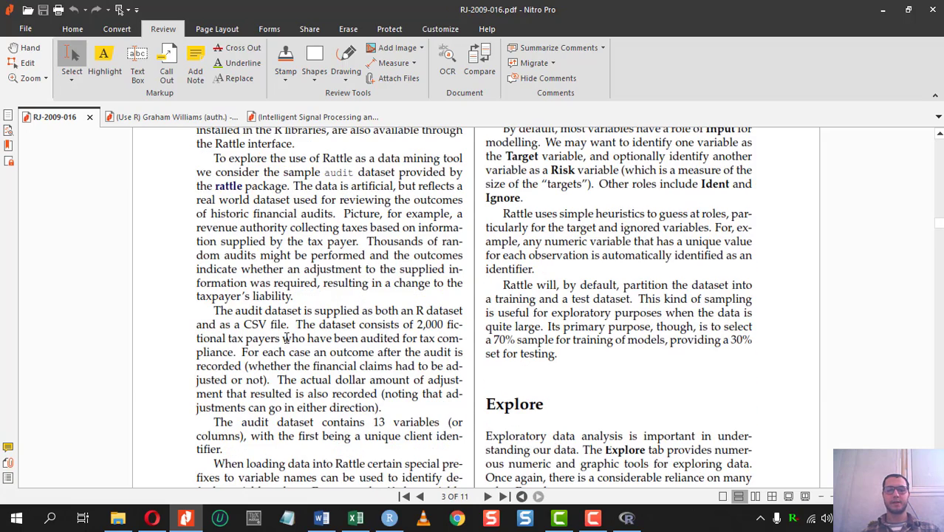
scroll(286, 339, down, 4)
scroll(384, 269, down, 3)
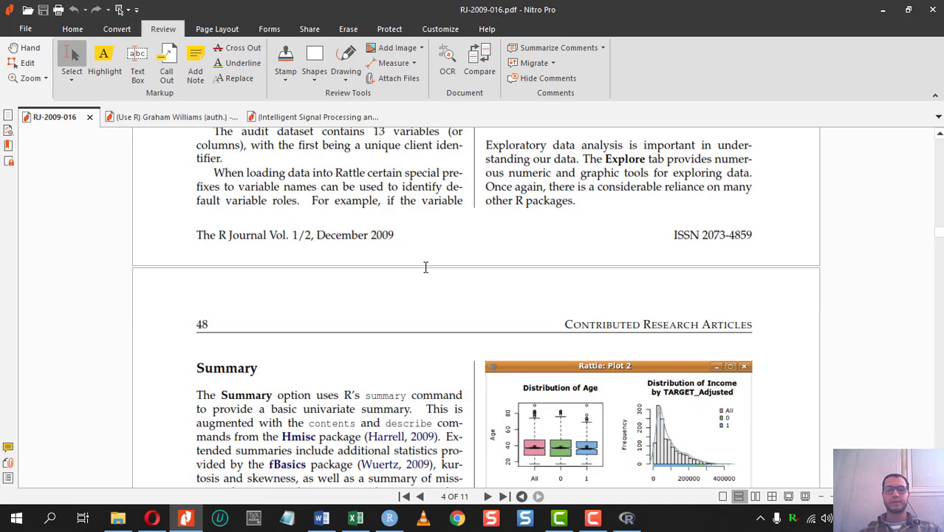
scroll(425, 267, up, 3)
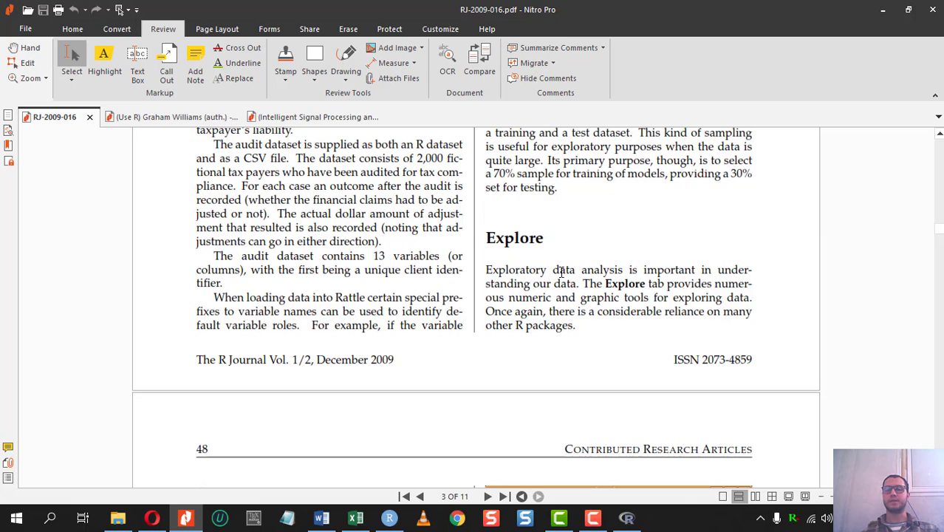
scroll(430, 325, down, 5)
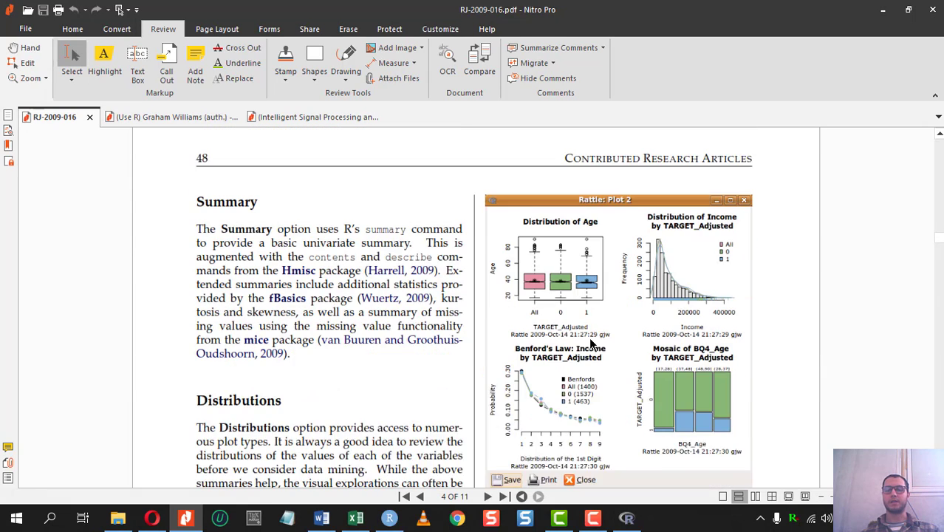
scroll(590, 341, down, 1)
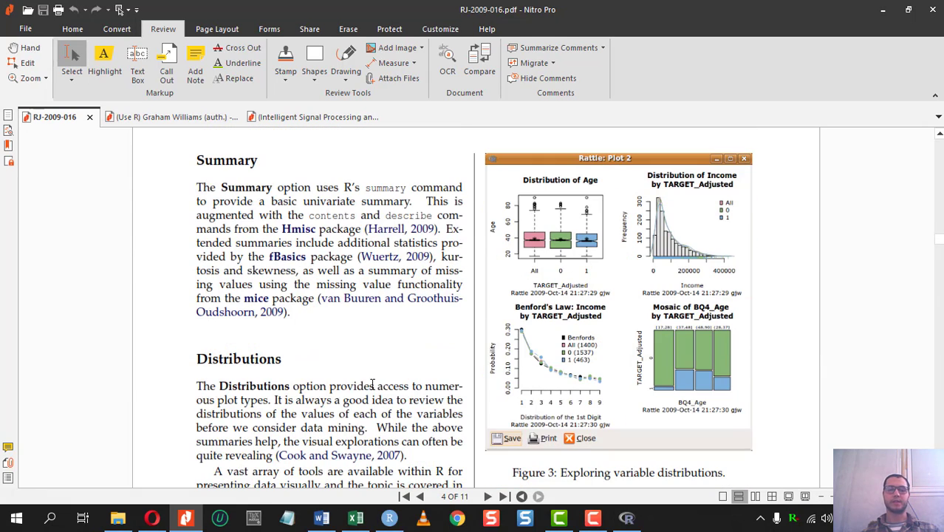
scroll(373, 385, down, 18)
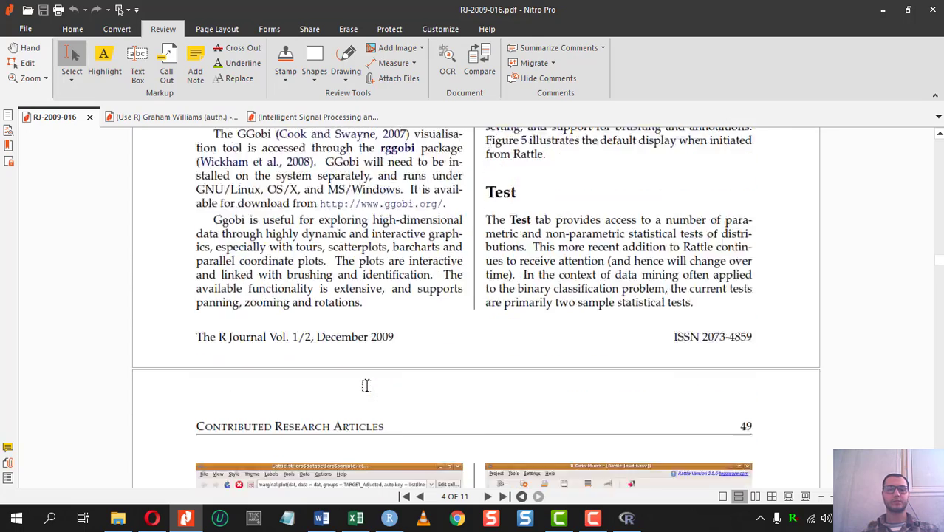
scroll(369, 388, down, 6)
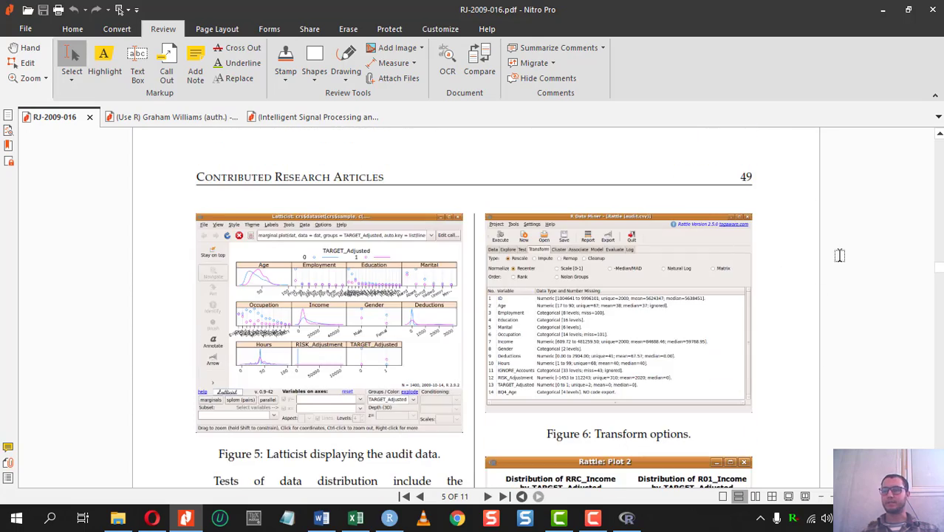
- Switch to the book Data Mining with Rattle and R and show its title page on page 3
click(187, 130)
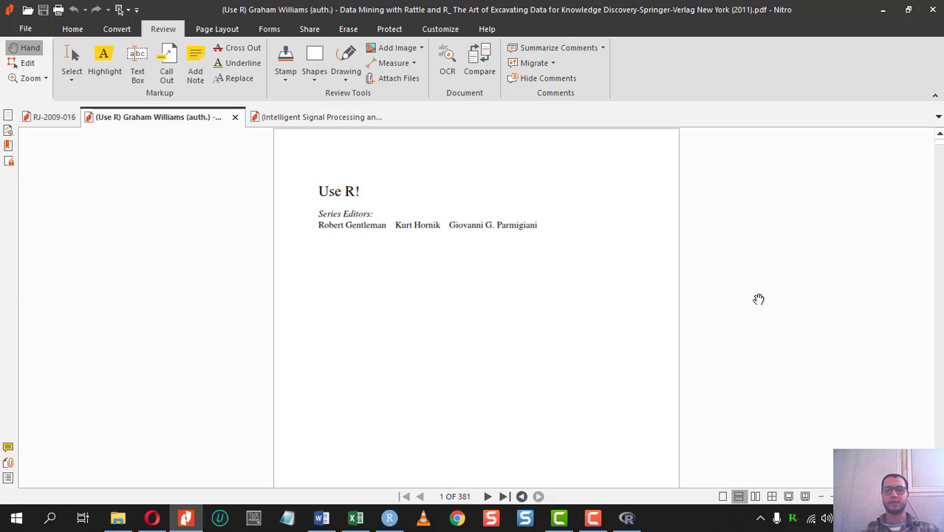
scroll(510, 354, down, 2)
scroll(501, 357, up, 2)
scroll(344, 199, down, 15)
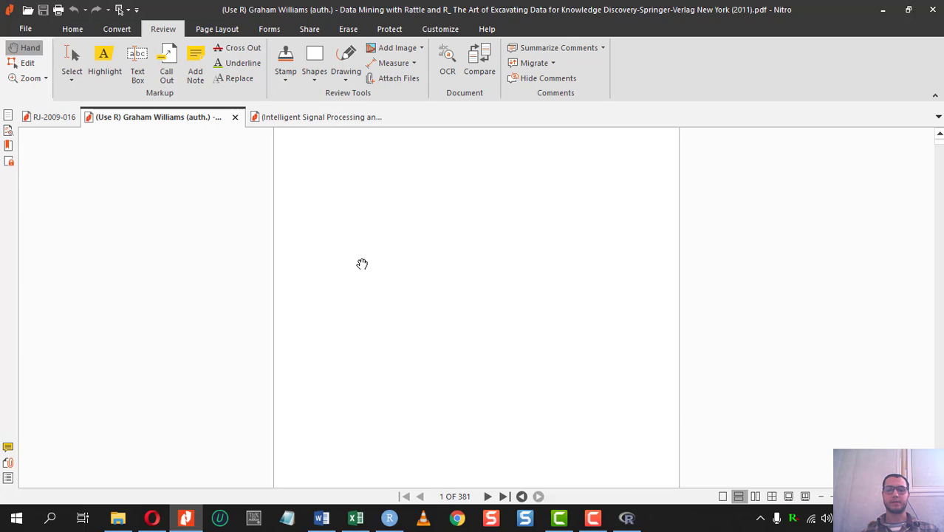
scroll(423, 290, down, 4)
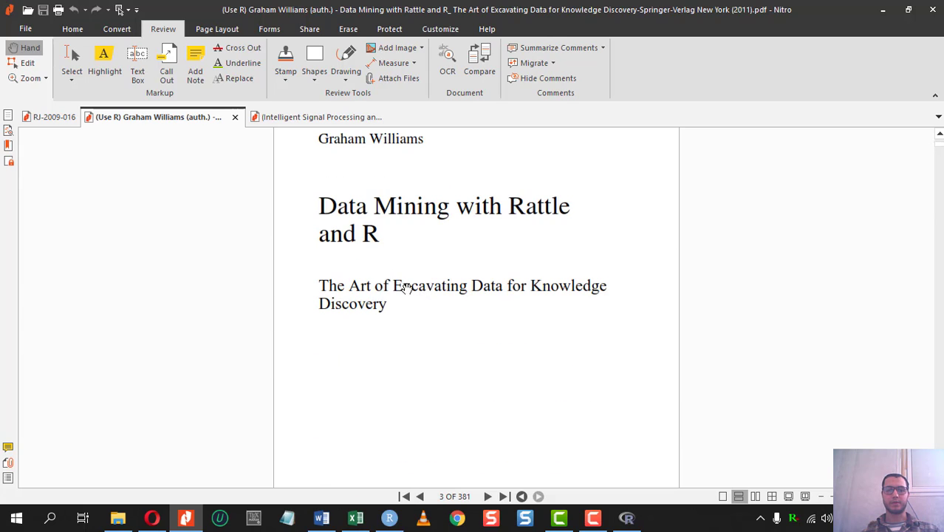
scroll(407, 260, up, 1)
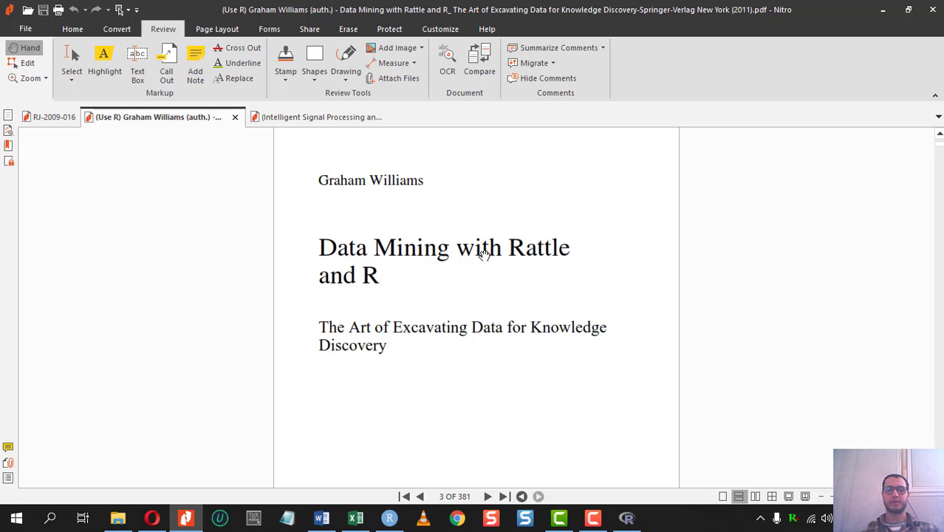
- Look through the book's preface, from the Features section to the sample Rattle session on page xi
scroll(484, 253, down, 20)
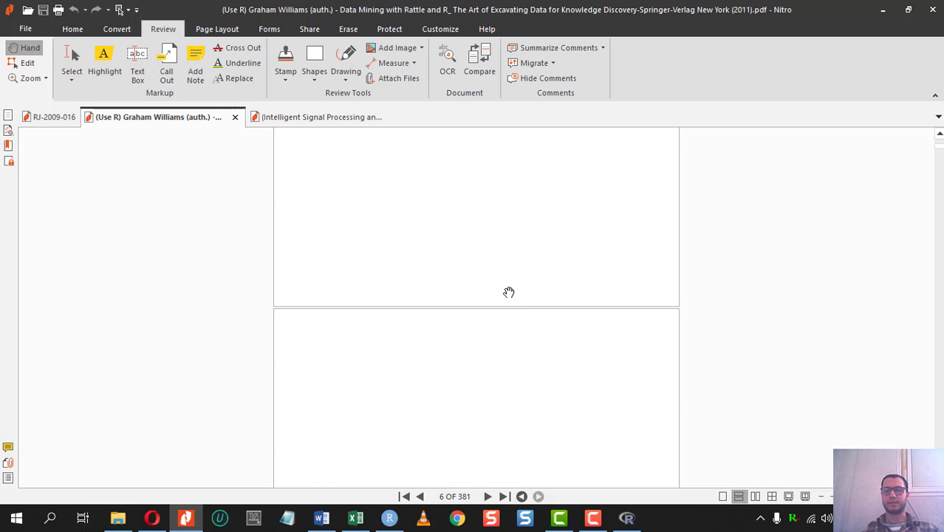
scroll(517, 318, down, 15)
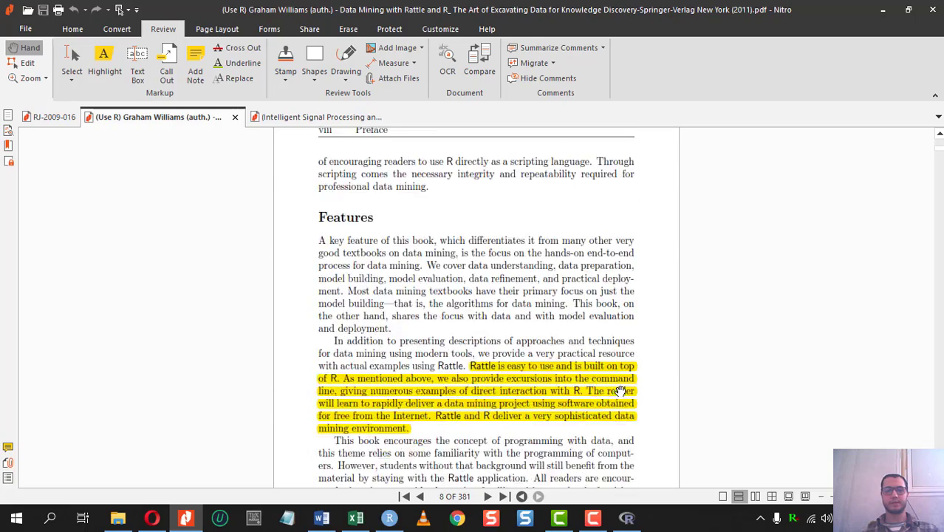
scroll(621, 384, down, 20)
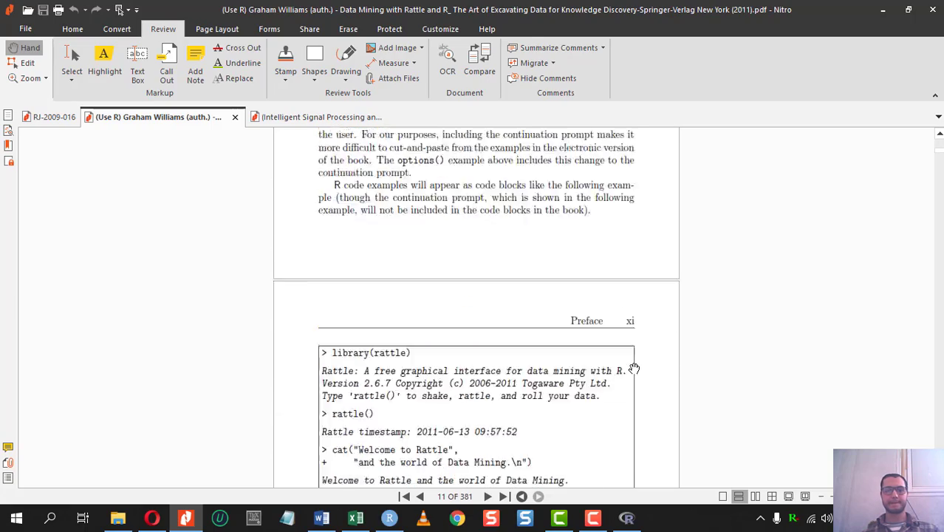
scroll(634, 368, down, 2)
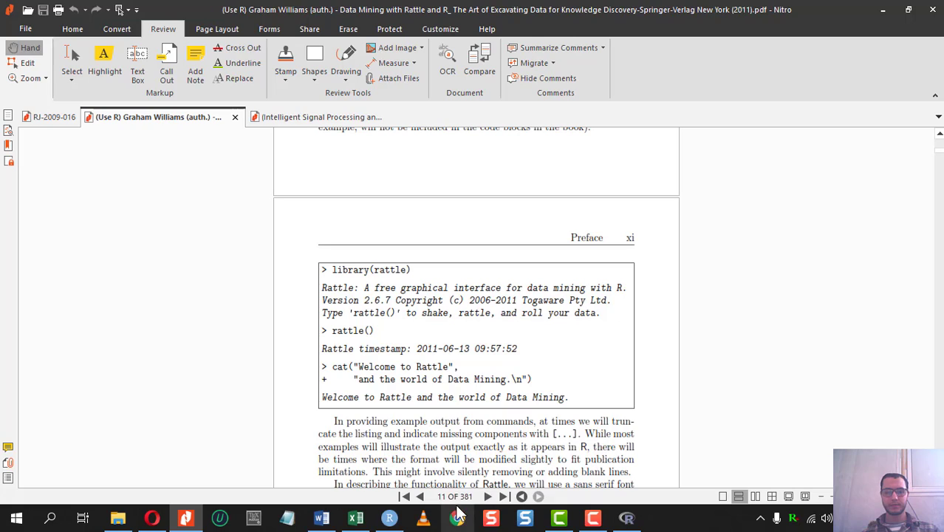
scroll(396, 280, up, 14)
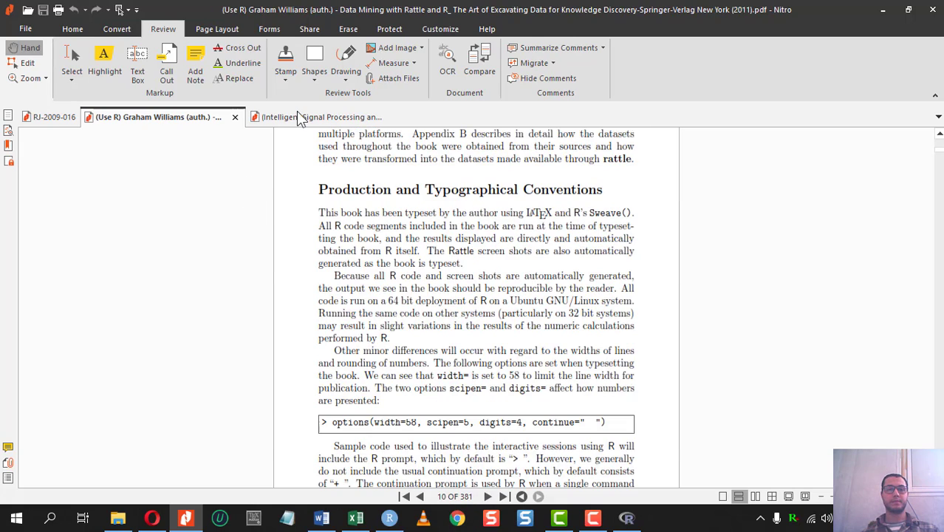
click(299, 118)
click(188, 120)
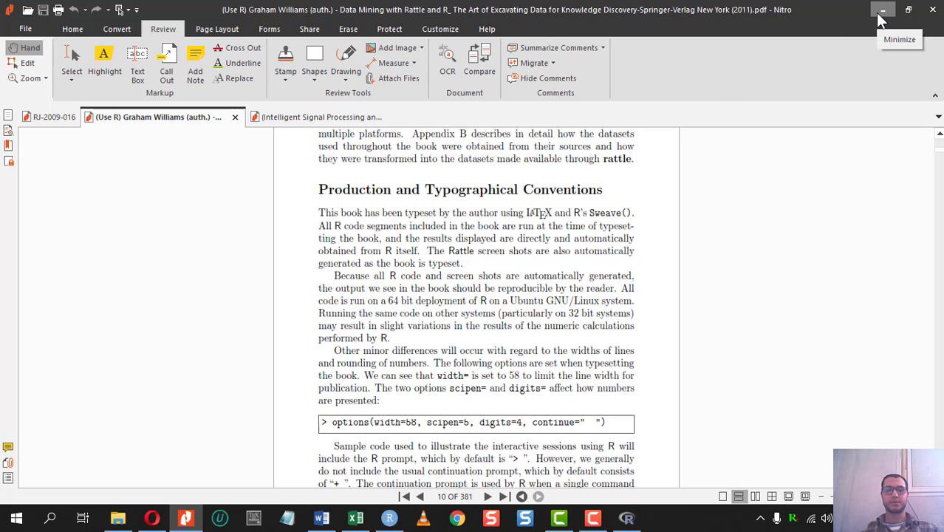
- Put the book away, highlight the Engagement equation in Word, and return to the Rattle window
click(877, 13)
drag(433, 19, 442, 18)
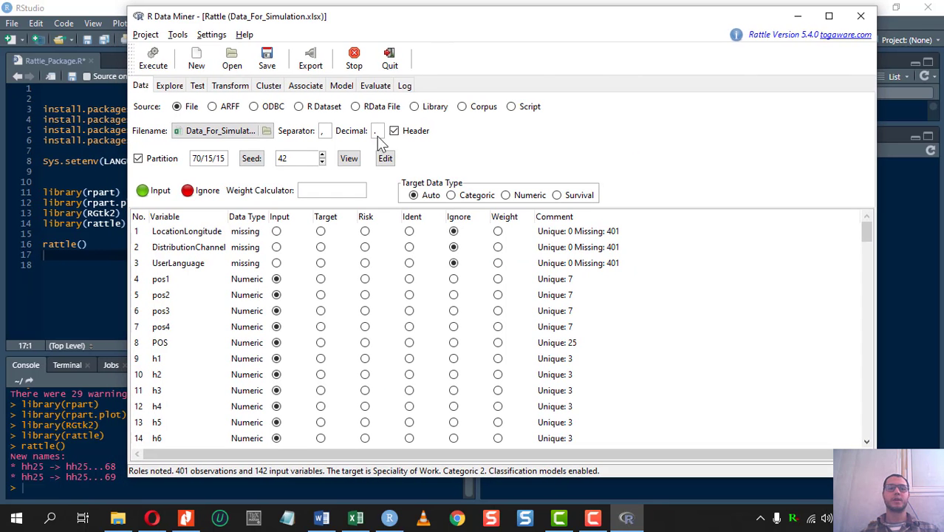
click(321, 518)
drag(562, 249, 348, 249)
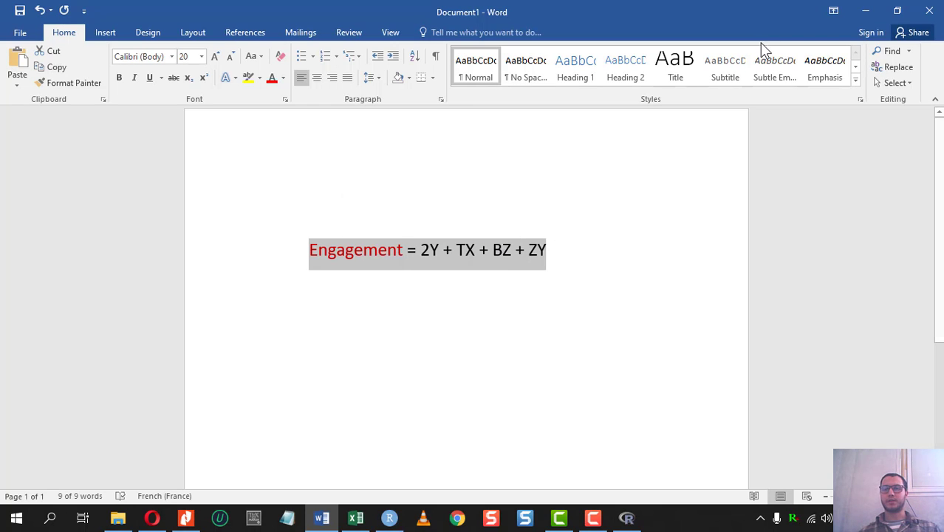
click(865, 12)
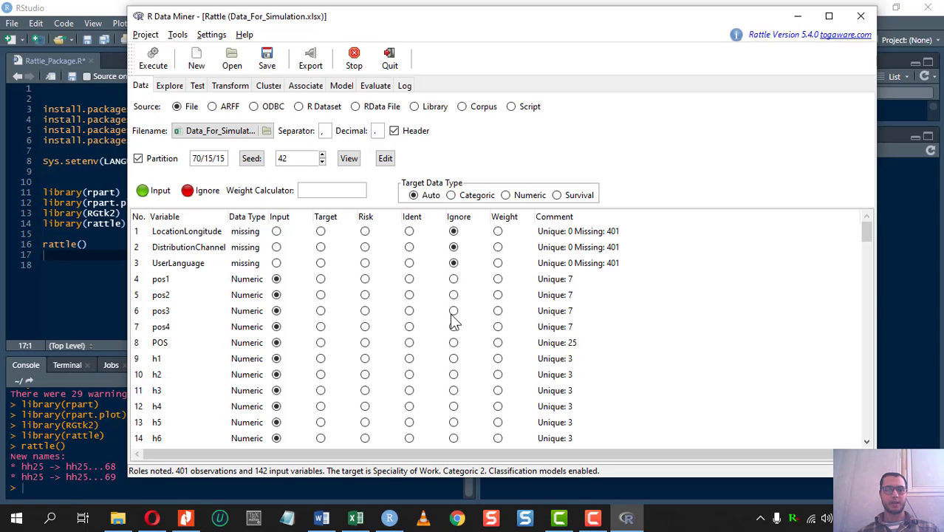
- Set the role of variables pos1 to pos4 and POS to Ignore
click(442, 281)
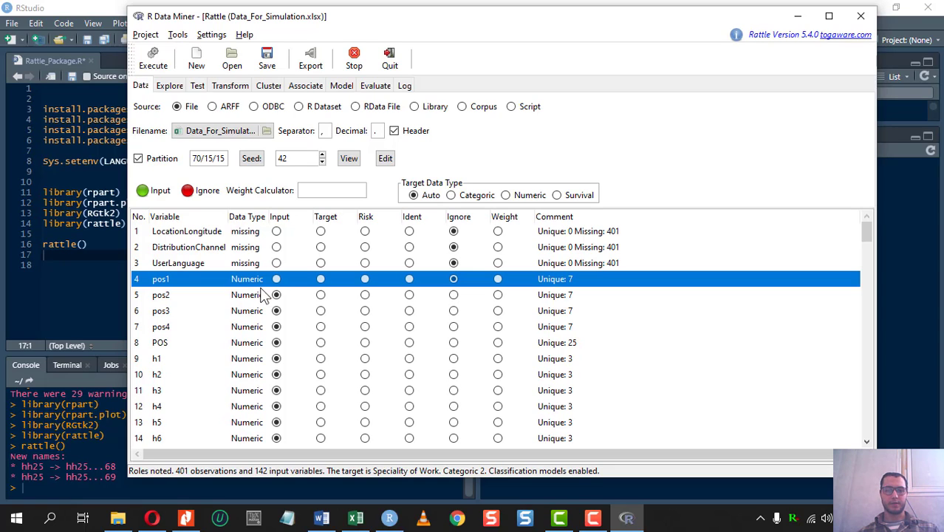
click(454, 295)
click(454, 310)
click(454, 327)
click(454, 343)
- Set the role of variables h1 to h6 to Ignore
click(454, 375)
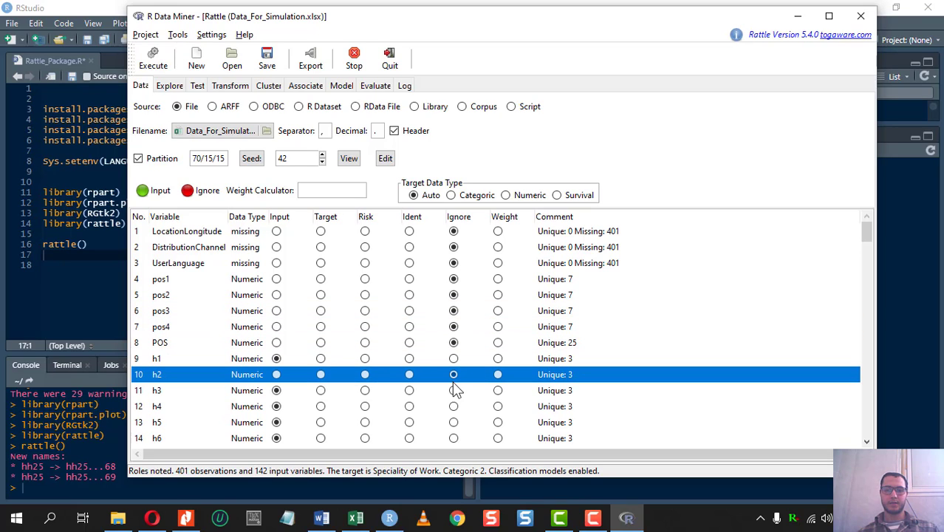
click(454, 358)
click(454, 390)
click(454, 422)
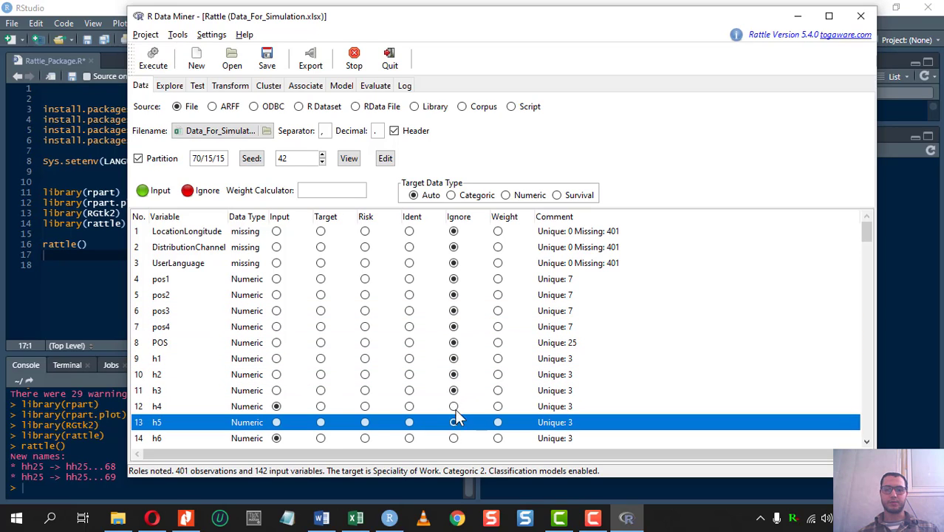
click(453, 406)
click(454, 438)
- Set the role of variables h7 to h12 to Ignore
scroll(458, 395, down, 2)
scroll(458, 395, down, 1)
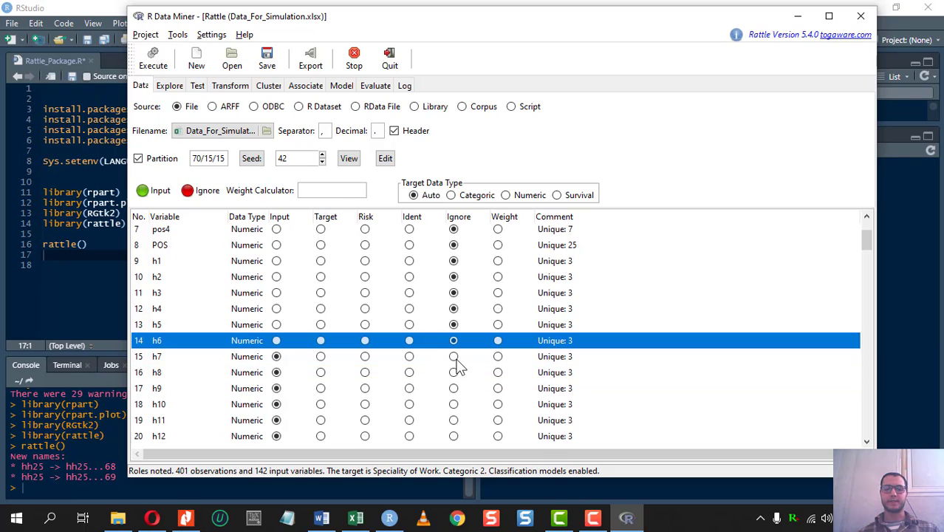
click(454, 357)
click(454, 372)
click(454, 388)
click(454, 404)
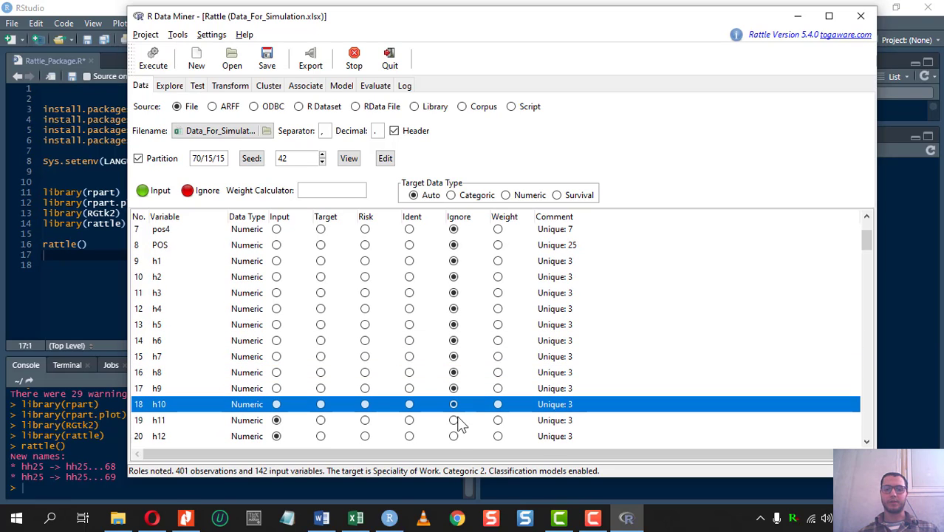
click(453, 420)
click(454, 436)
- Set the role of variables h13 to h21 to Ignore
scroll(459, 425, down, 2)
scroll(465, 403, down, 2)
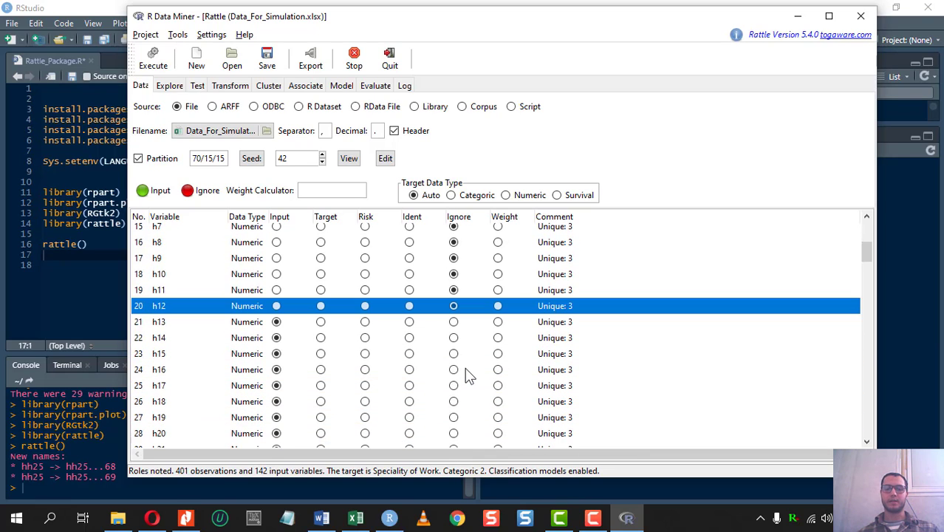
click(454, 323)
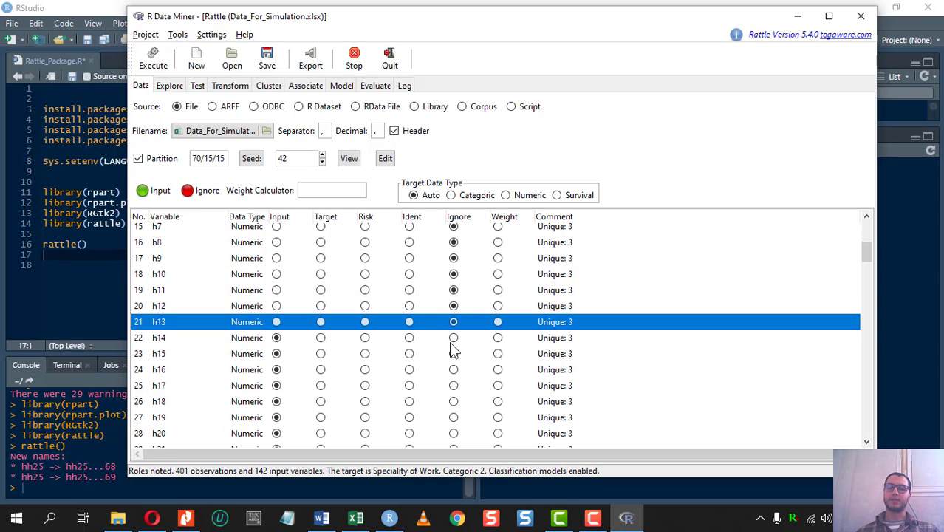
click(454, 337)
click(454, 354)
click(455, 385)
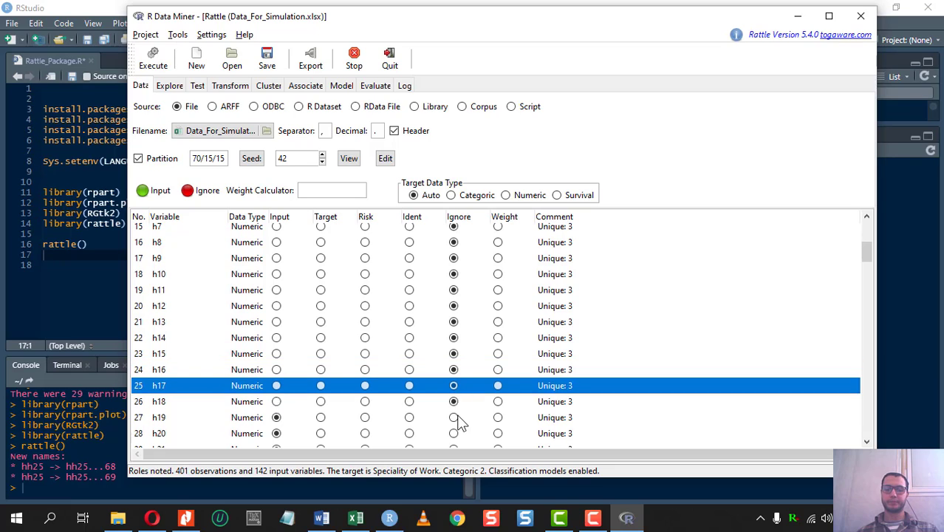
click(455, 401)
click(455, 418)
click(456, 434)
click(456, 447)
- Set the role of variables h22 to h31 to Ignore
scroll(458, 325, down, 1)
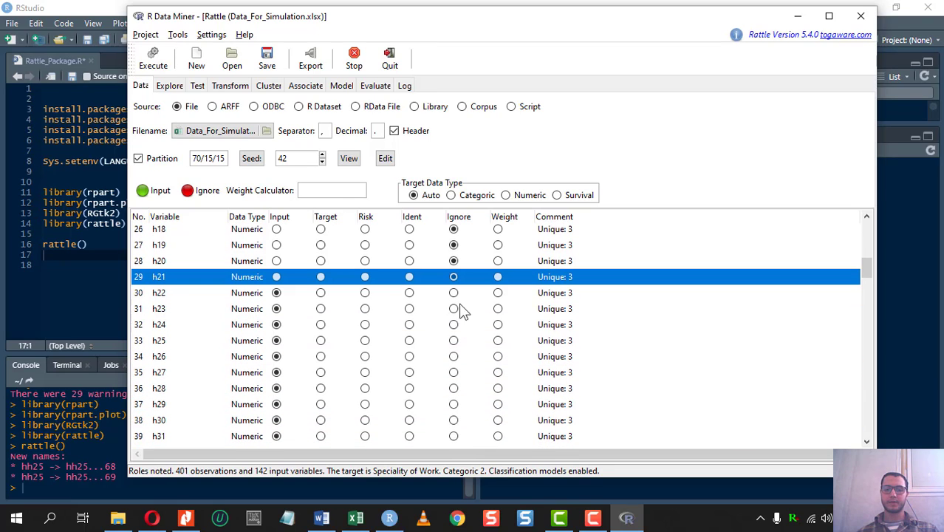
click(454, 292)
click(454, 308)
click(454, 325)
click(454, 341)
click(454, 356)
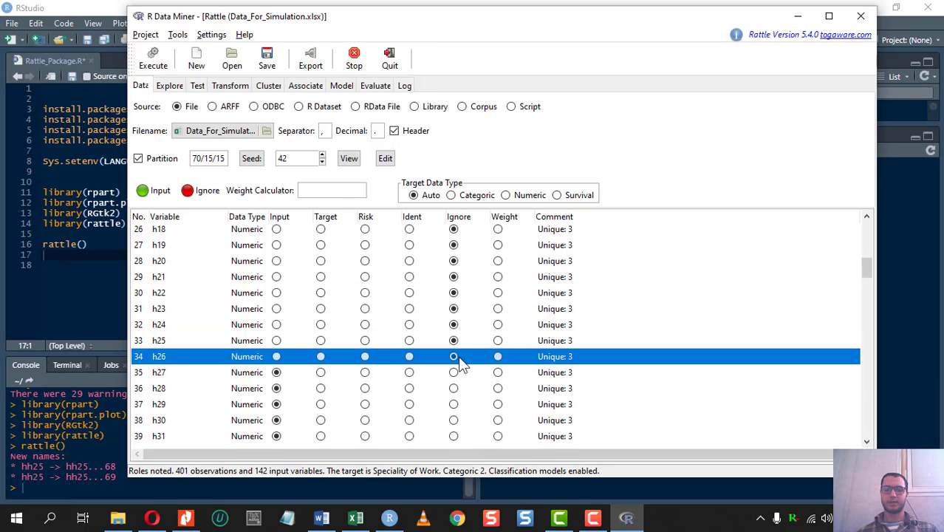
click(454, 373)
click(453, 388)
click(454, 404)
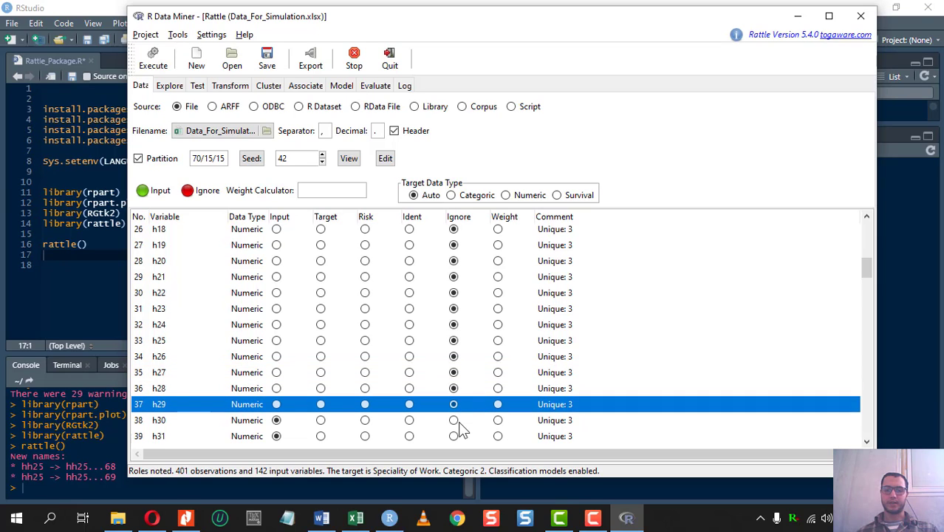
click(454, 420)
click(454, 436)
- Set the role of variables h32 to h34 and the variable h to Ignore
scroll(454, 370, down, 3)
scroll(453, 321, down, 2)
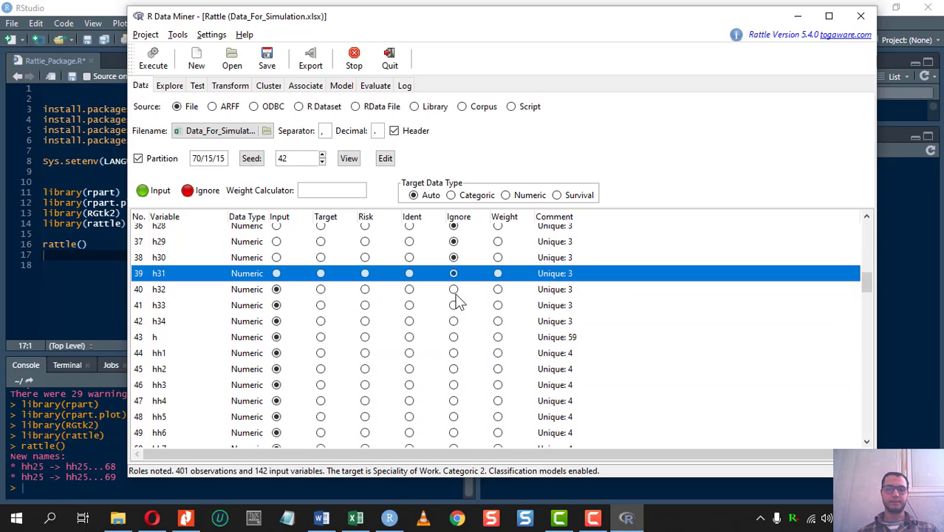
click(454, 289)
click(454, 305)
click(453, 321)
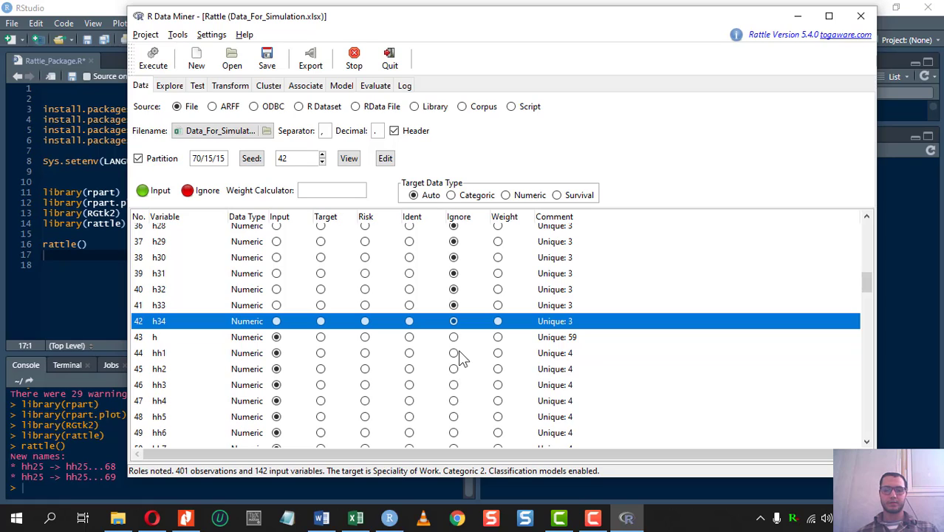
click(453, 337)
- Set the role of variables hh1 to hh7 to Ignore
click(454, 353)
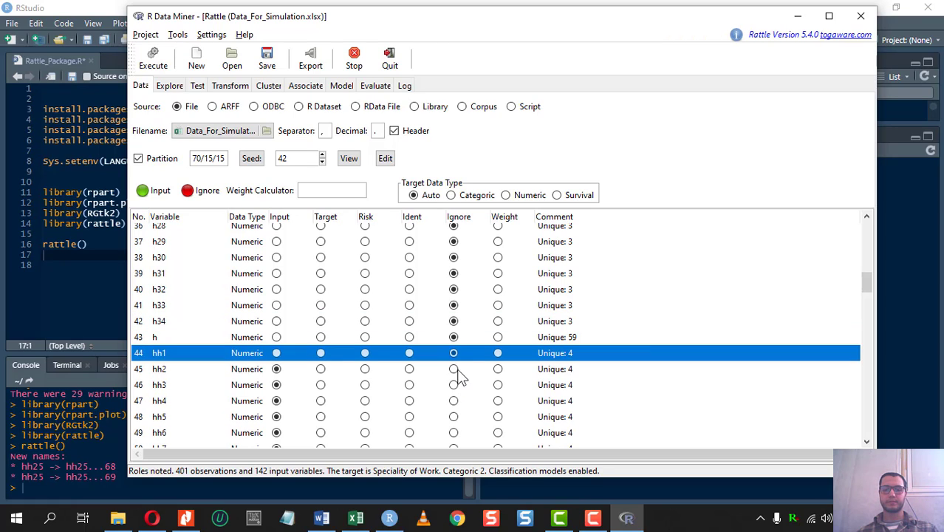
click(456, 369)
click(455, 385)
click(455, 401)
click(455, 417)
click(456, 432)
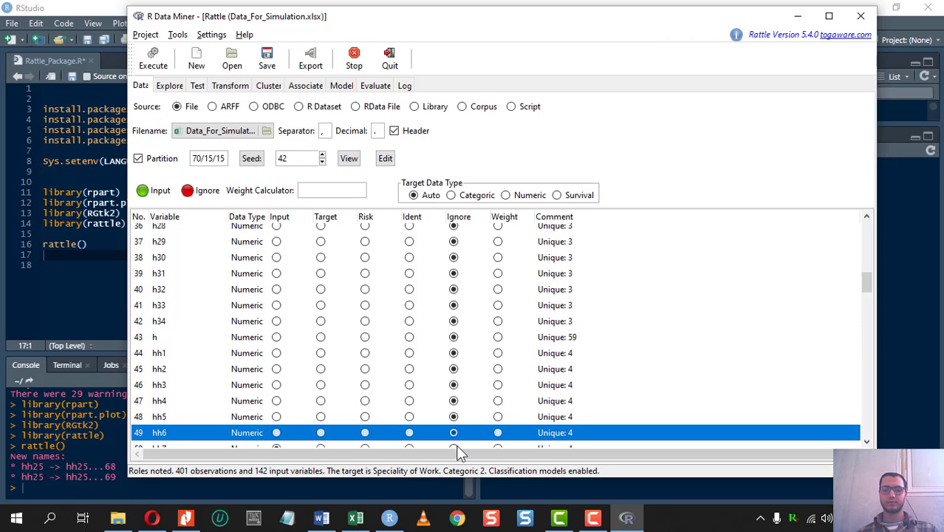
click(455, 448)
- Set the role of variables hh8 to hh15 to Ignore
scroll(467, 353, down, 3)
click(453, 325)
click(454, 342)
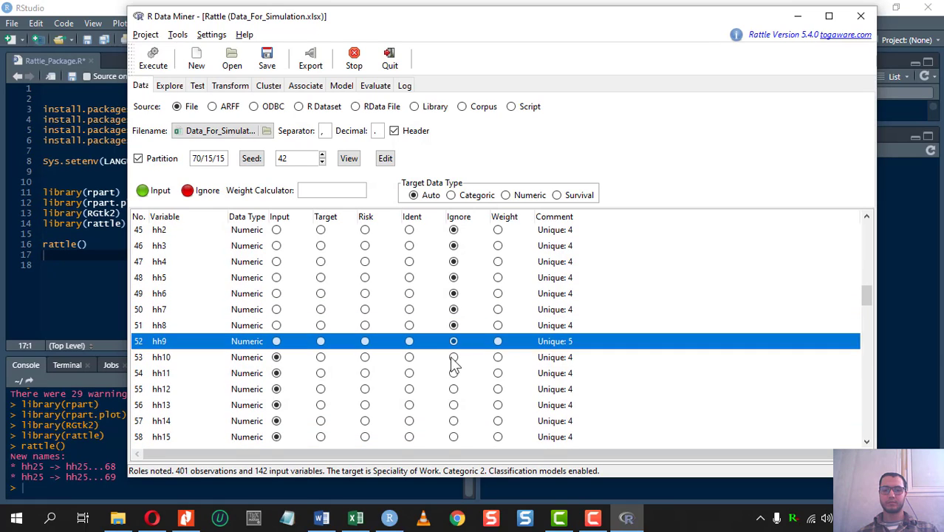
click(454, 357)
click(454, 373)
click(454, 389)
click(453, 405)
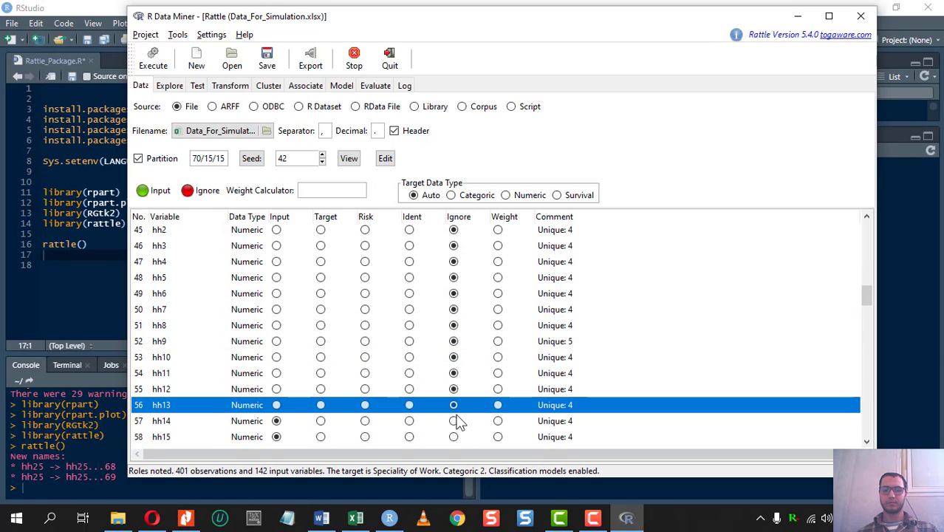
click(454, 421)
click(454, 437)
- Set the role of variables hh16 to hh23 to Ignore
scroll(466, 377, down, 4)
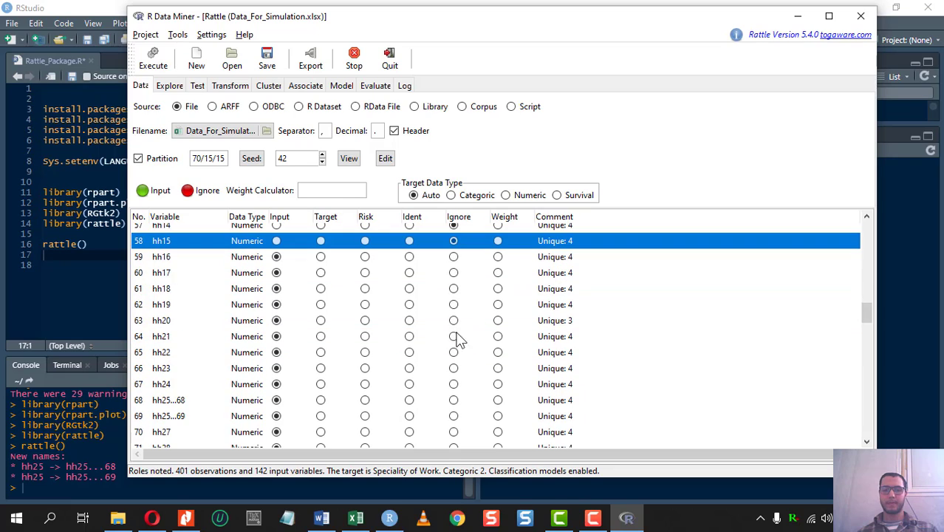
click(453, 257)
click(454, 273)
click(454, 289)
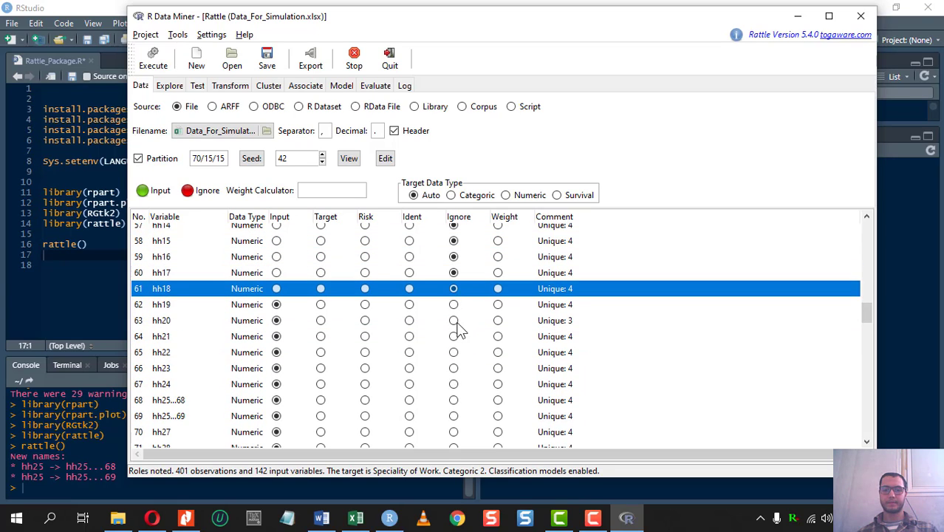
click(453, 320)
click(454, 305)
click(454, 336)
click(454, 353)
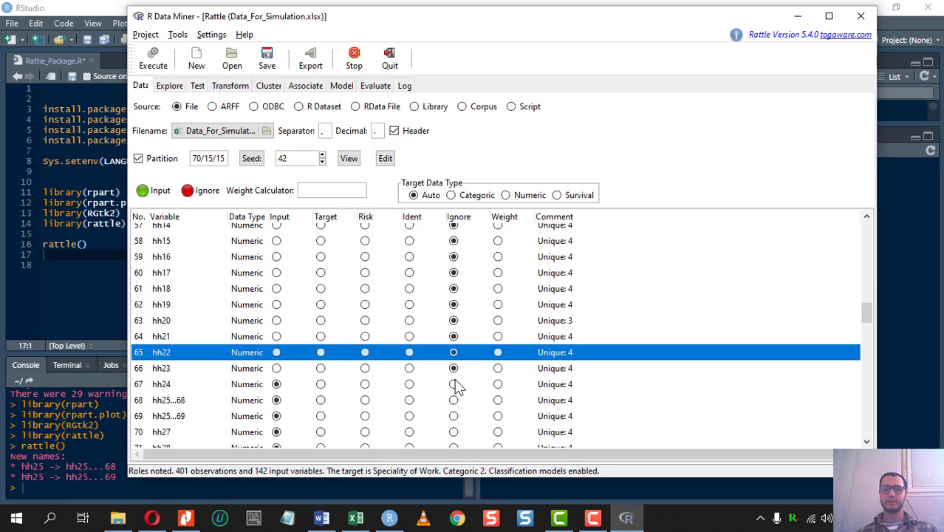
- Set the role of variables hh24, hh25...68, hh25...69, hh27 and hh28 to Ignore
click(453, 384)
click(453, 400)
click(454, 416)
click(453, 433)
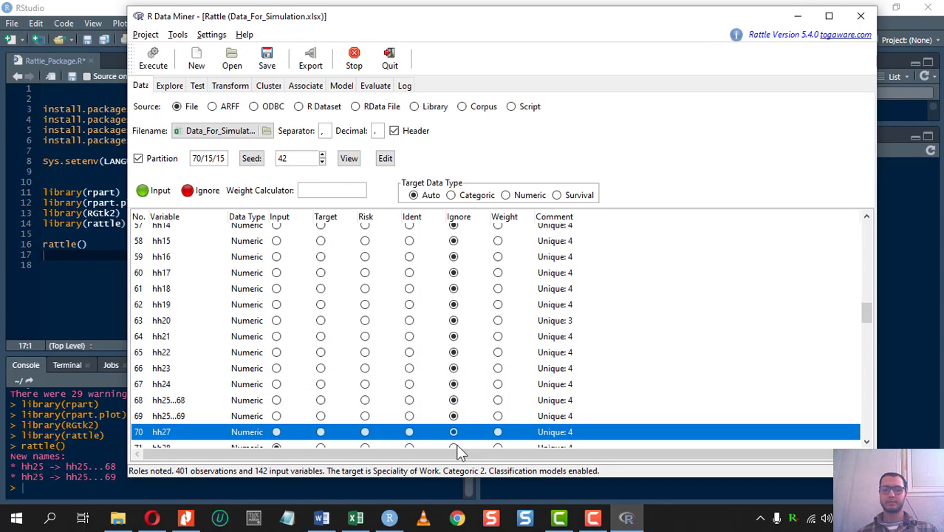
click(453, 448)
scroll(464, 397, down, 8)
scroll(453, 281, up, 4)
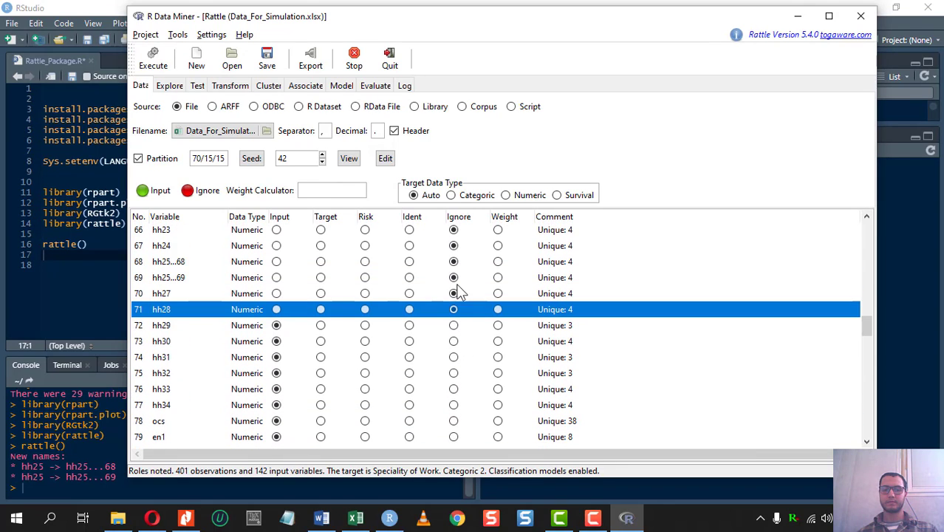
- Set the role of variables hh29 to hh34 and ocs to Ignore
click(455, 326)
click(455, 358)
click(455, 389)
click(456, 331)
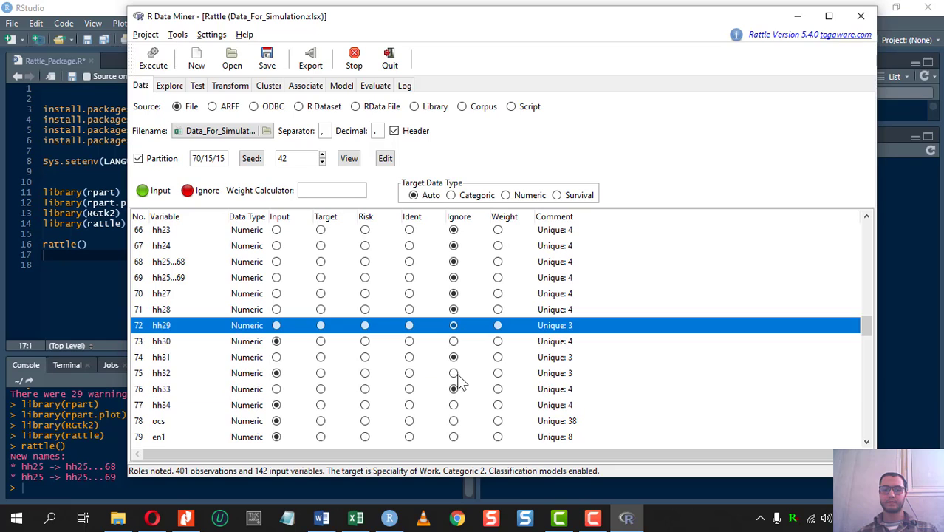
click(455, 374)
click(451, 343)
click(454, 405)
click(454, 421)
- Set the role of variables en1 to en9 and engagment to Ignore
click(454, 437)
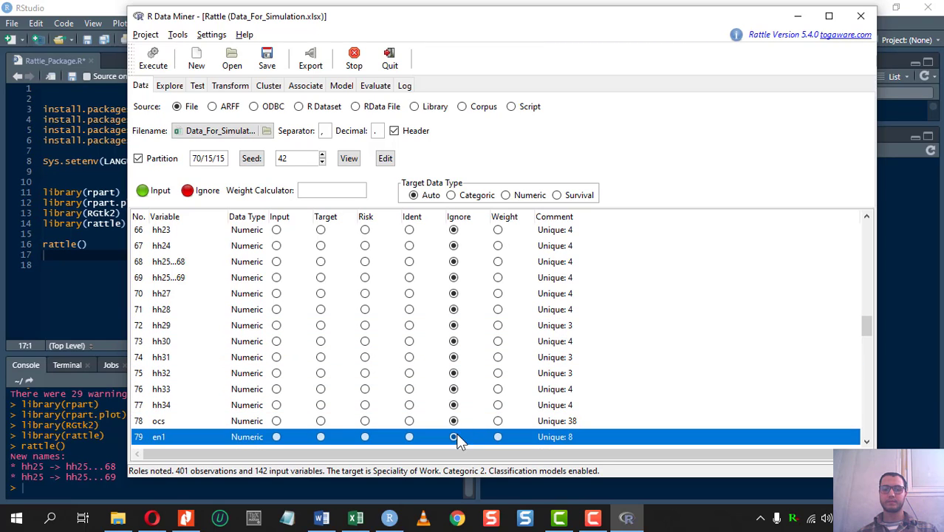
scroll(464, 399, down, 3)
click(454, 356)
click(454, 371)
click(454, 387)
click(454, 403)
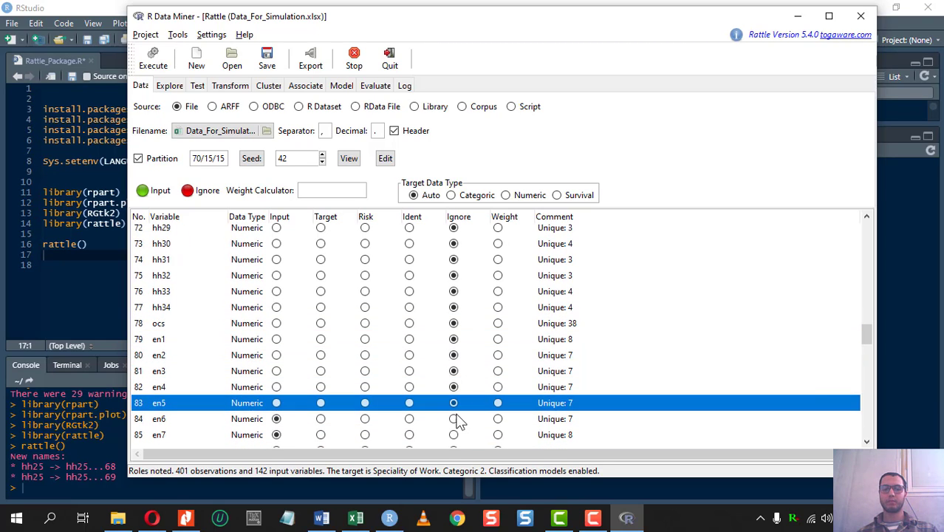
click(454, 419)
click(454, 434)
scroll(457, 399, down, 5)
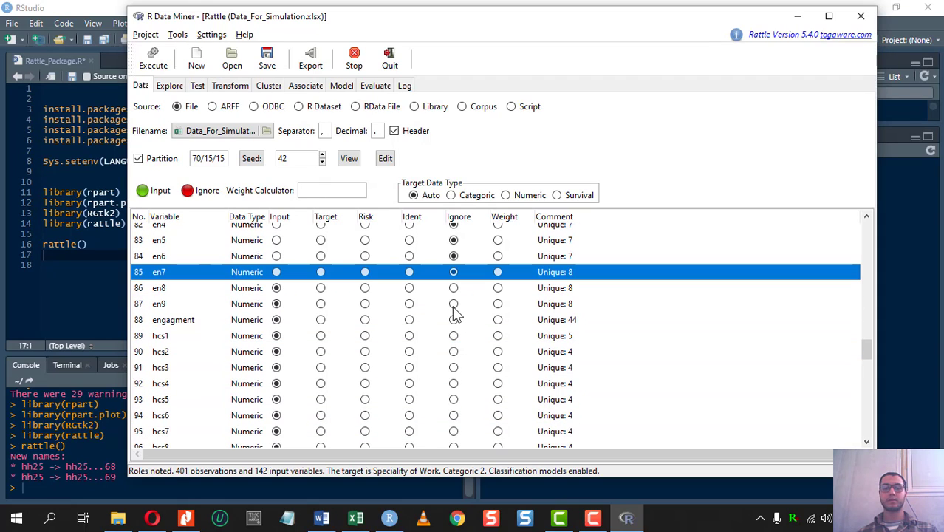
click(453, 288)
click(454, 303)
click(454, 320)
- Set the role of variables hcs1 to hcs9 and 2Y to Ignore
click(454, 335)
click(454, 352)
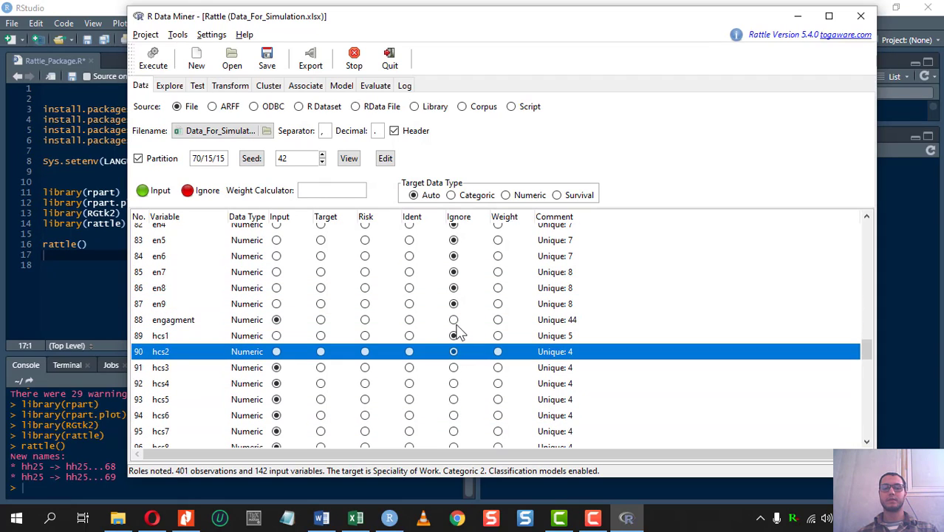
click(454, 368)
click(453, 383)
click(454, 416)
click(454, 432)
click(453, 399)
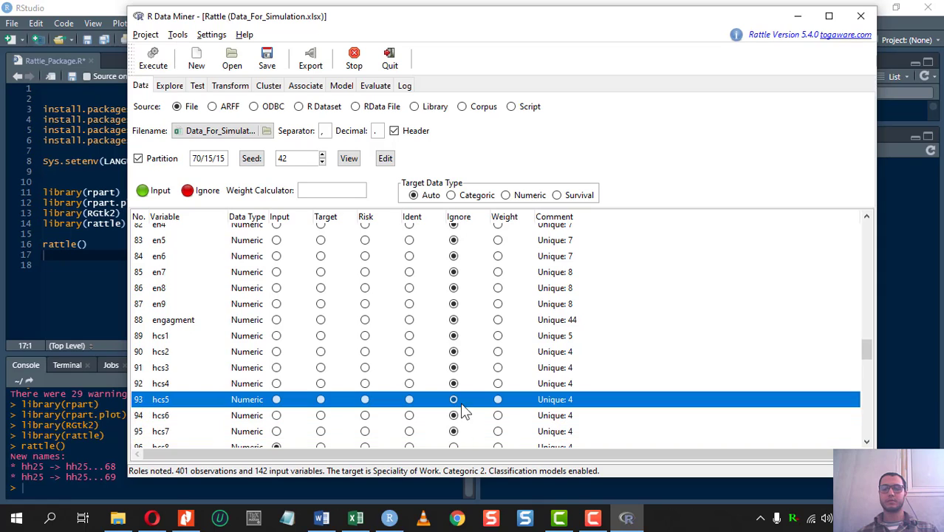
scroll(465, 385, down, 3)
click(453, 350)
click(454, 365)
click(454, 381)
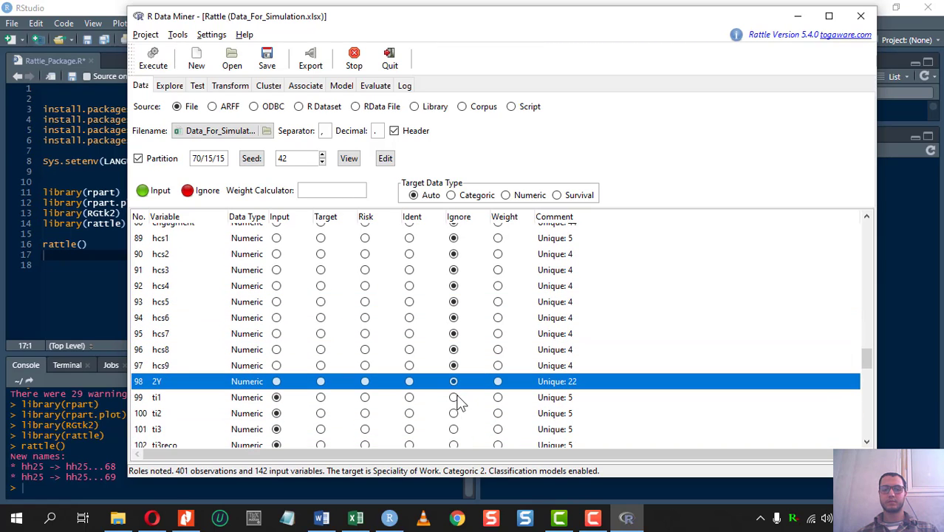
- Set the role of variables ti1, ti2, ti3, ti3reco and TOP to Ignore
click(454, 397)
click(454, 413)
click(454, 429)
click(453, 445)
scroll(460, 382, down, 5)
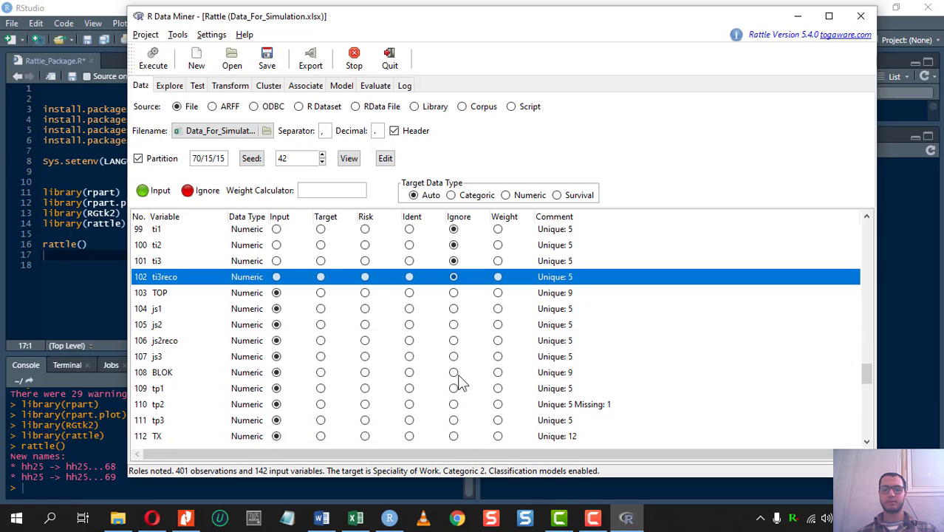
click(453, 293)
- Set the role of variables js1, js2, js2reco, js3 and BLOK to Ignore
click(454, 309)
click(454, 324)
click(454, 341)
click(454, 357)
click(453, 373)
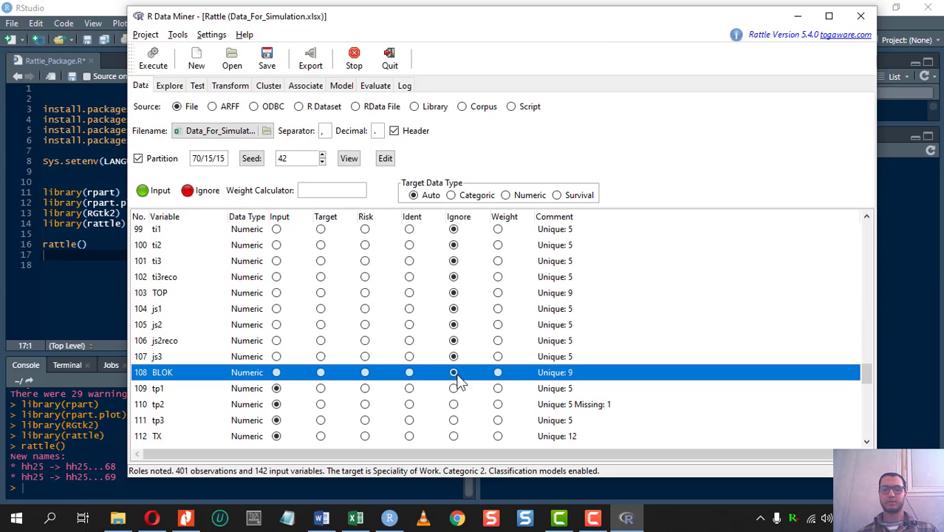
- Set the role of variables tp1, tp2, tp3 and TX to Ignore
click(453, 388)
click(454, 404)
click(454, 421)
click(454, 436)
- Set the role of variables pcs1 to pcs9 and BZ to Ignore
scroll(461, 310, down, 7)
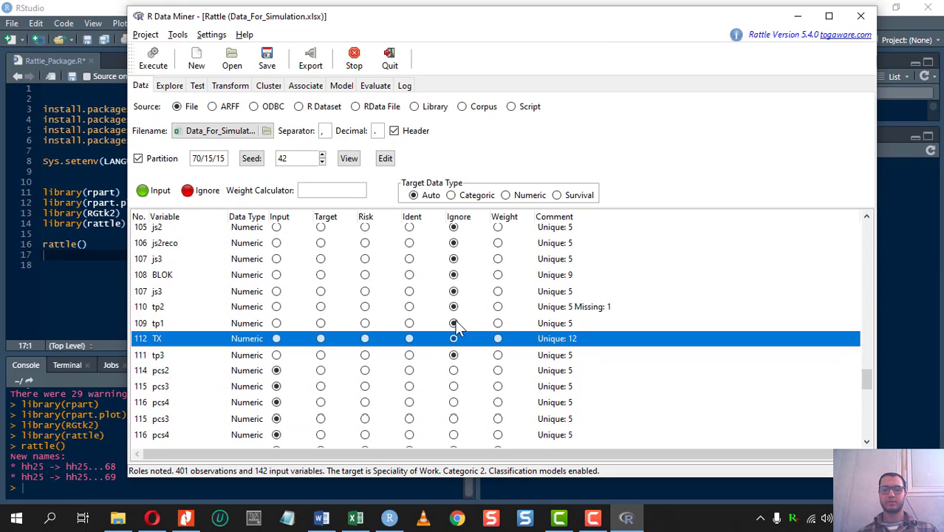
scroll(458, 268, up, 1)
click(454, 255)
click(454, 272)
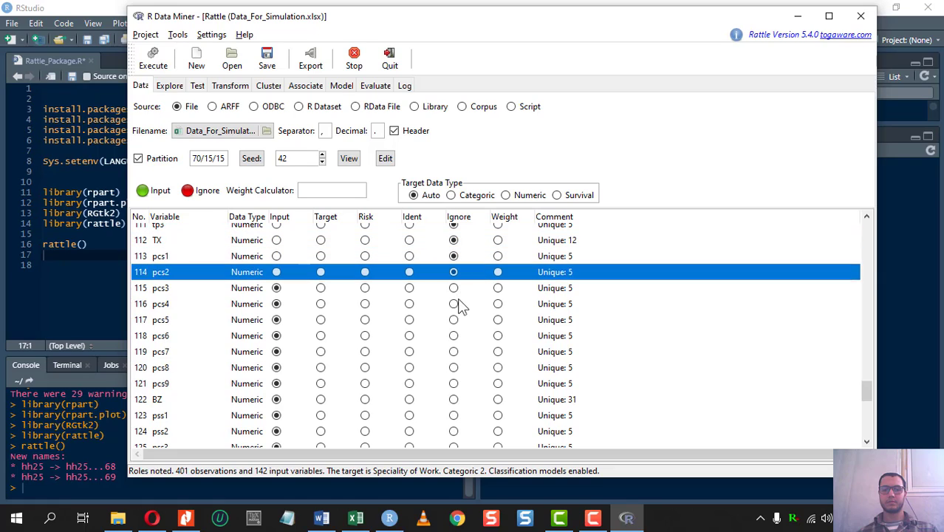
click(454, 287)
click(453, 304)
click(453, 336)
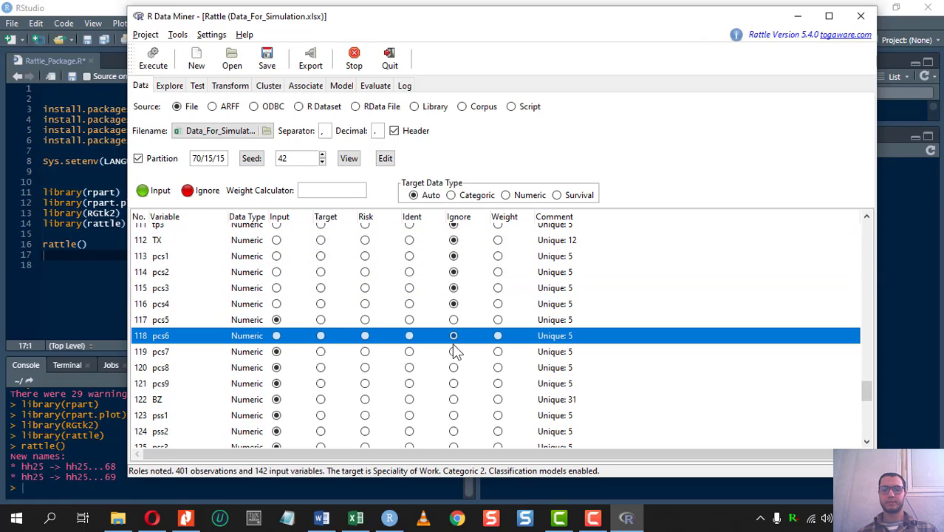
click(454, 321)
click(453, 352)
click(454, 367)
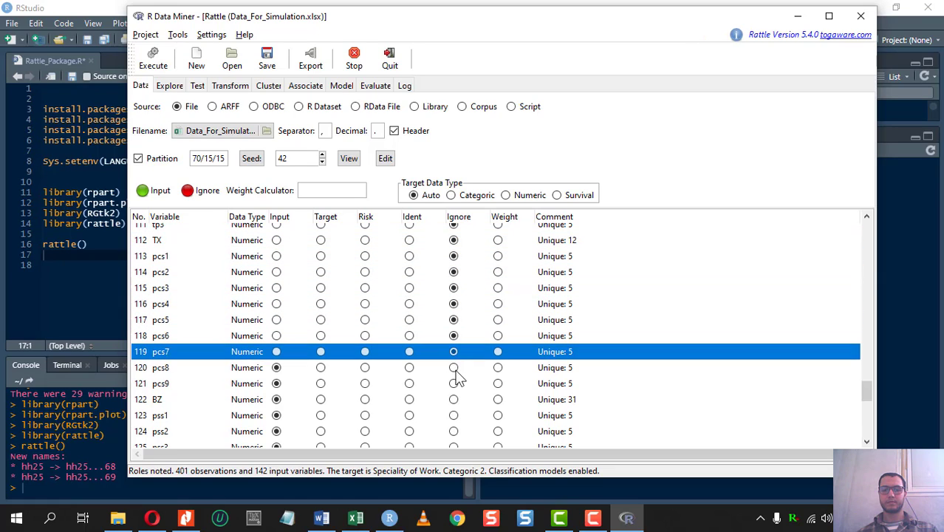
click(454, 383)
click(454, 399)
- Set the role of variables pss1 to pss9 to Ignore
click(454, 415)
click(453, 432)
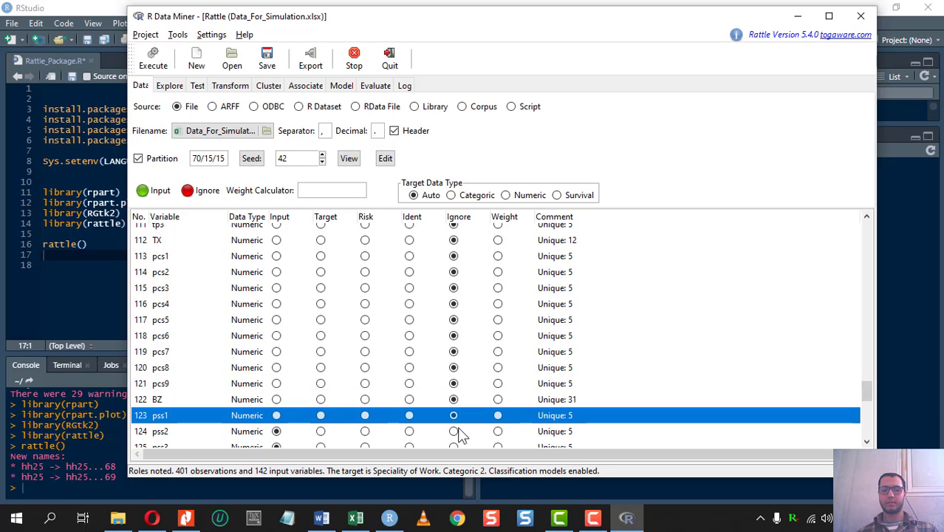
click(454, 447)
scroll(458, 398, down, 2)
scroll(458, 390, down, 1)
click(454, 358)
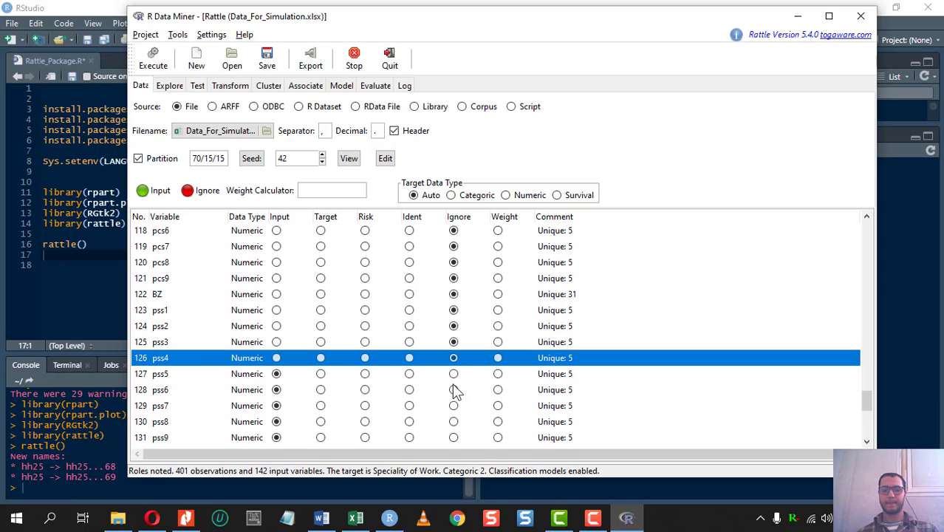
click(454, 390)
click(454, 375)
click(453, 406)
click(454, 438)
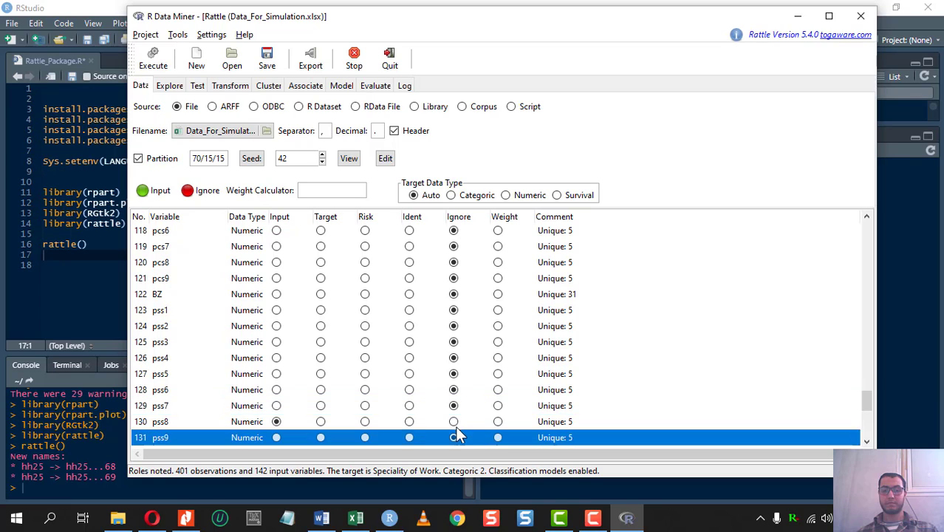
click(453, 422)
- Set the role of variables pss10 to pss15 and ZY to Ignore
scroll(465, 392, down, 2)
scroll(465, 362, down, 1)
click(453, 355)
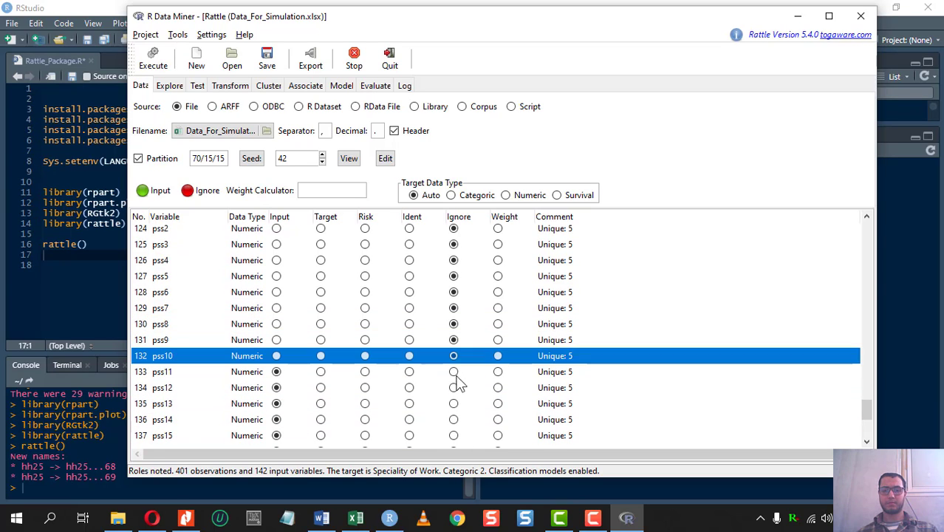
click(454, 371)
click(454, 387)
click(454, 403)
click(454, 419)
click(454, 435)
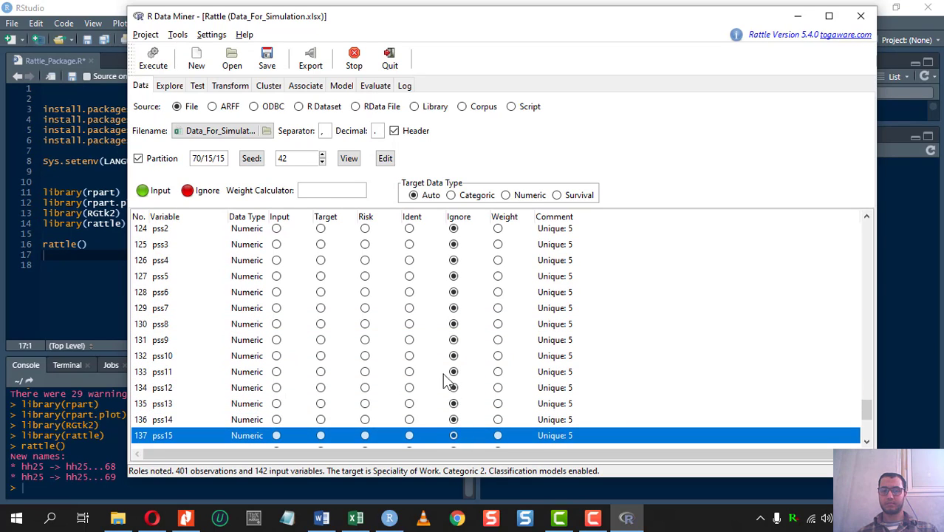
scroll(462, 369, down, 5)
click(454, 288)
- Set the role of age, Gender, Country, Education, tenure2_1, tenure1_1, position and Speciality of Work to Ignore
click(454, 305)
click(454, 320)
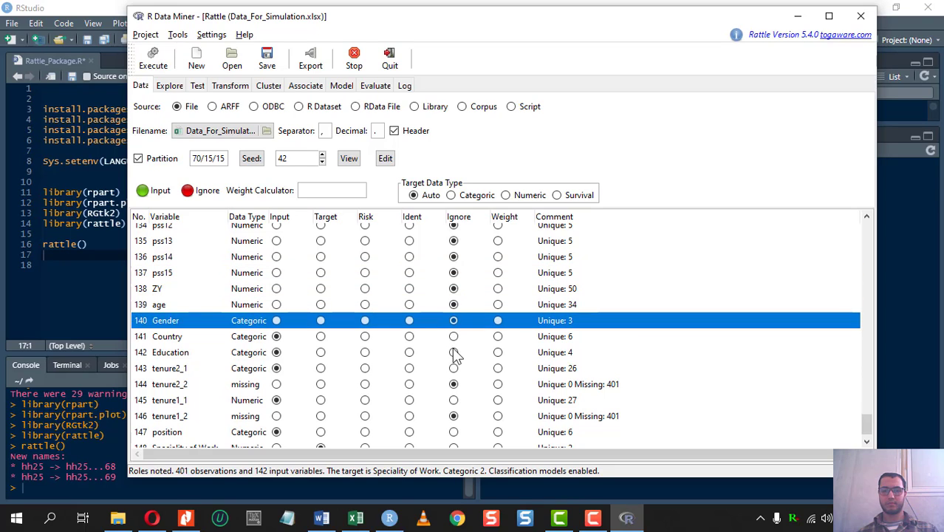
click(454, 336)
click(454, 352)
click(454, 368)
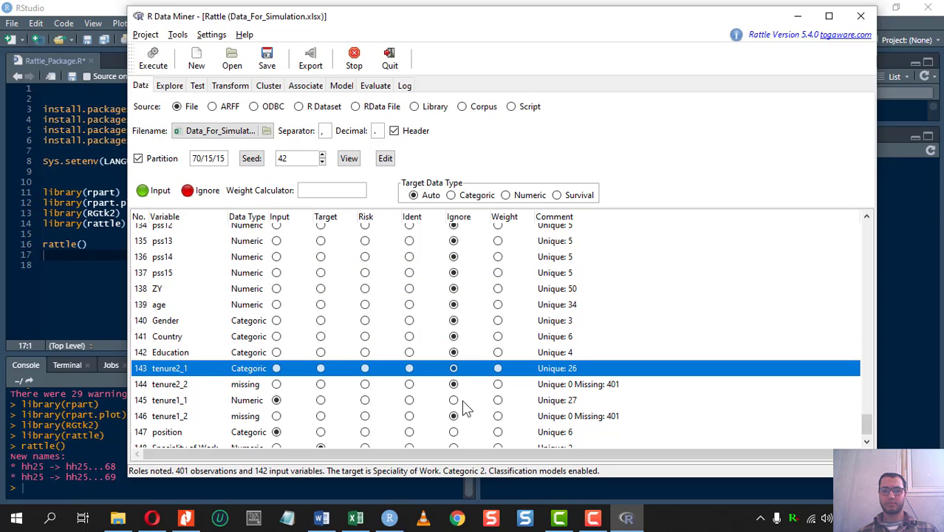
click(454, 399)
click(454, 432)
click(454, 444)
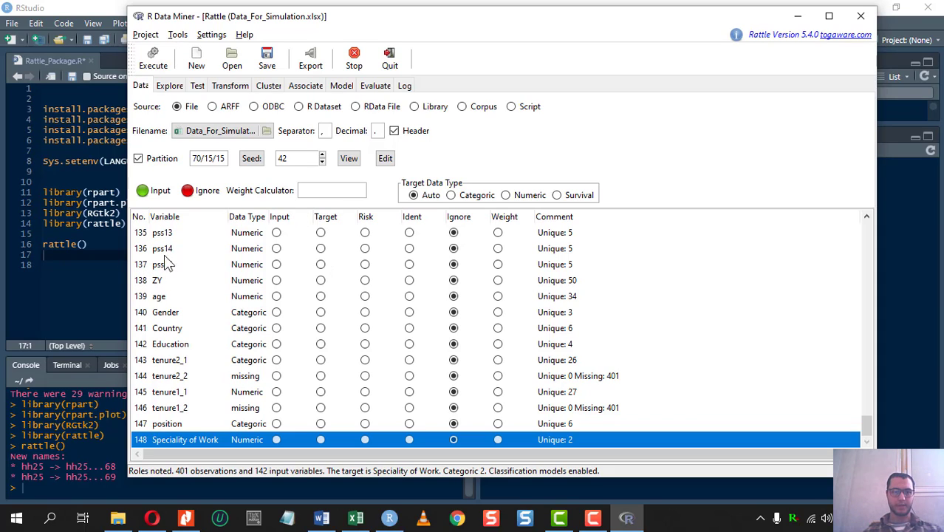
- Switch to Word to check the variables of the Engagement equation and return to Rattle
click(321, 518)
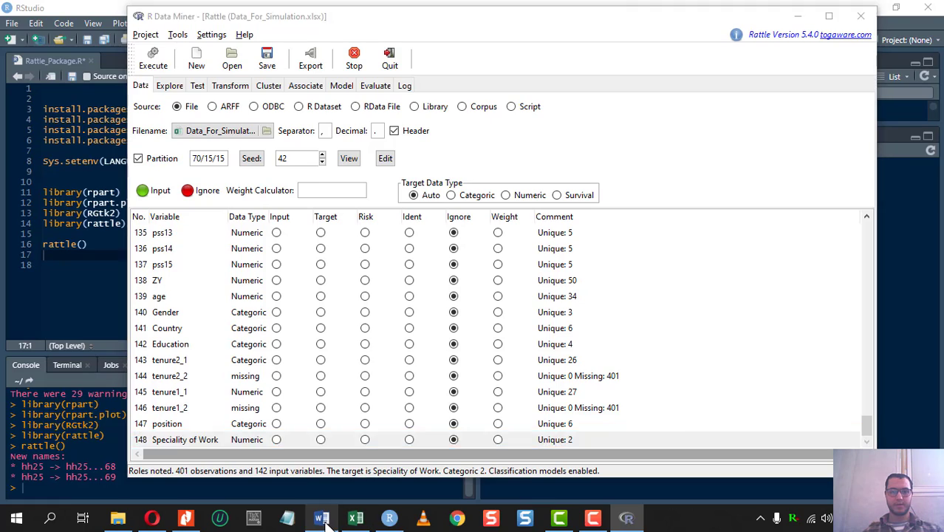
drag(551, 255, 410, 254)
click(865, 10)
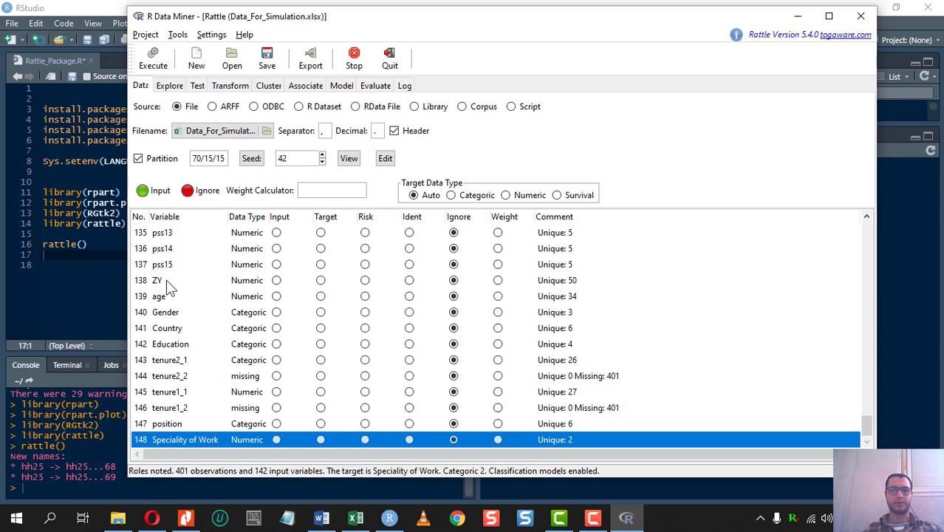
- Set the role of variables ZY, BZ, TX and 2Y to Input
click(281, 288)
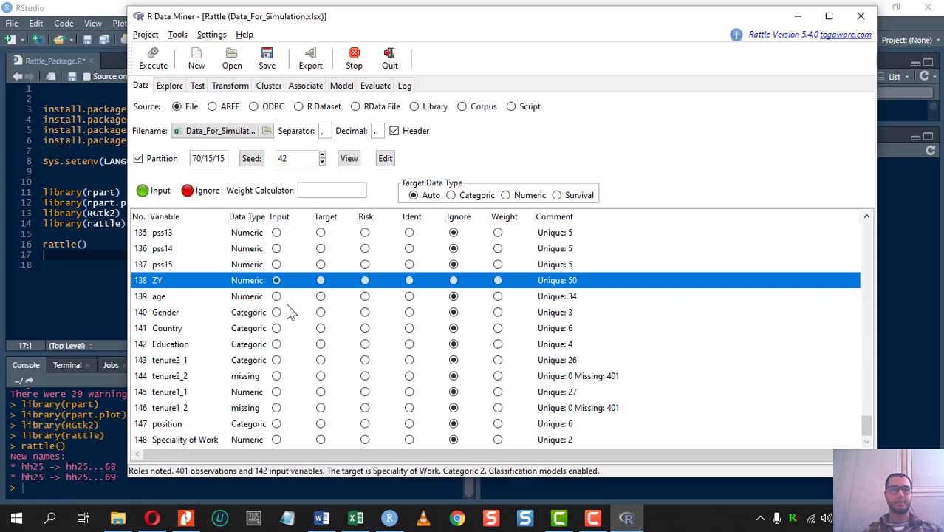
scroll(287, 336, up, 1)
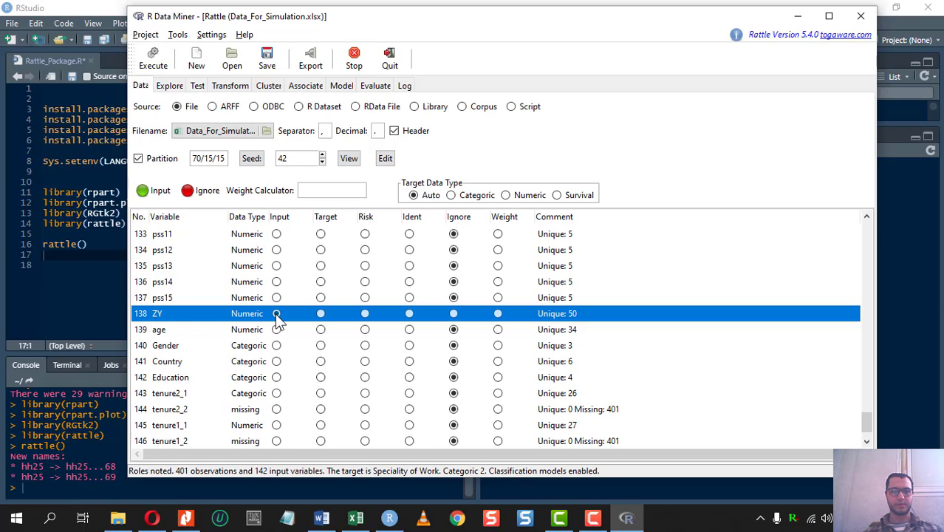
scroll(280, 318, up, 5)
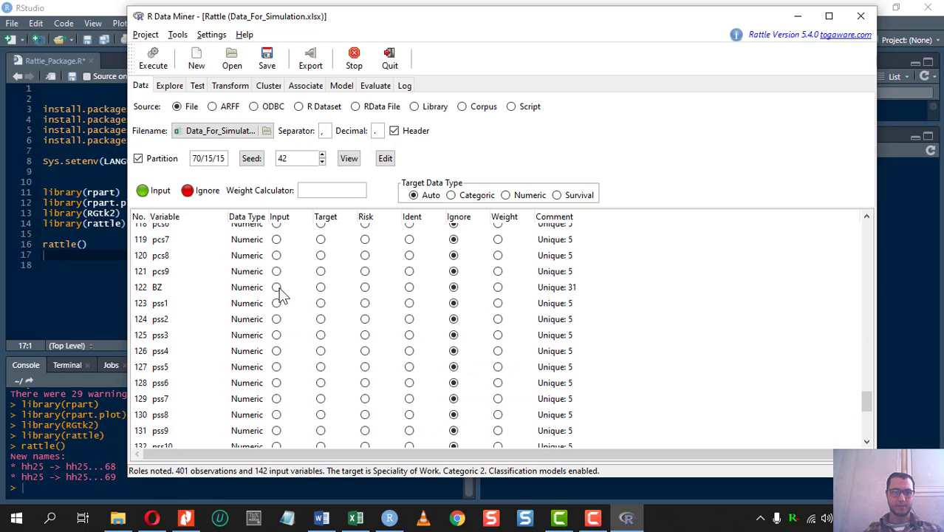
click(278, 292)
scroll(286, 288, up, 3)
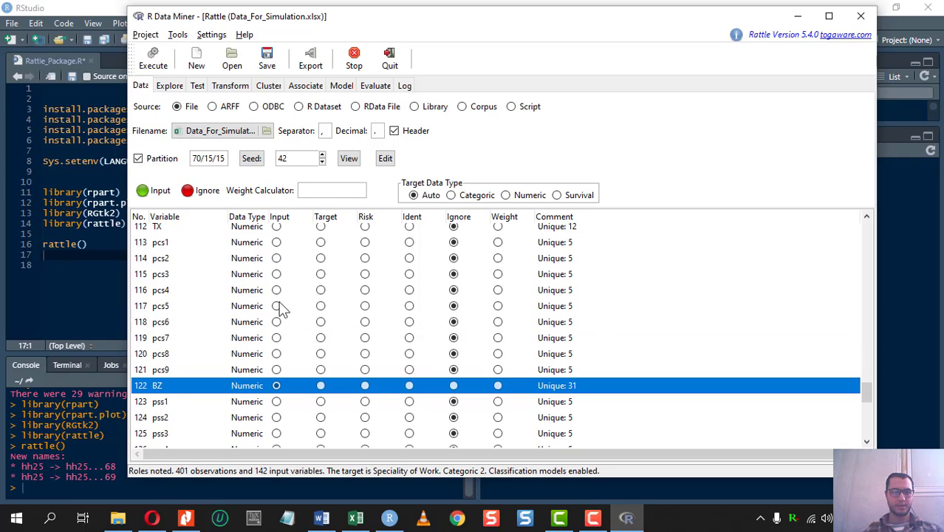
click(279, 261)
scroll(282, 296, up, 2)
scroll(271, 300, up, 2)
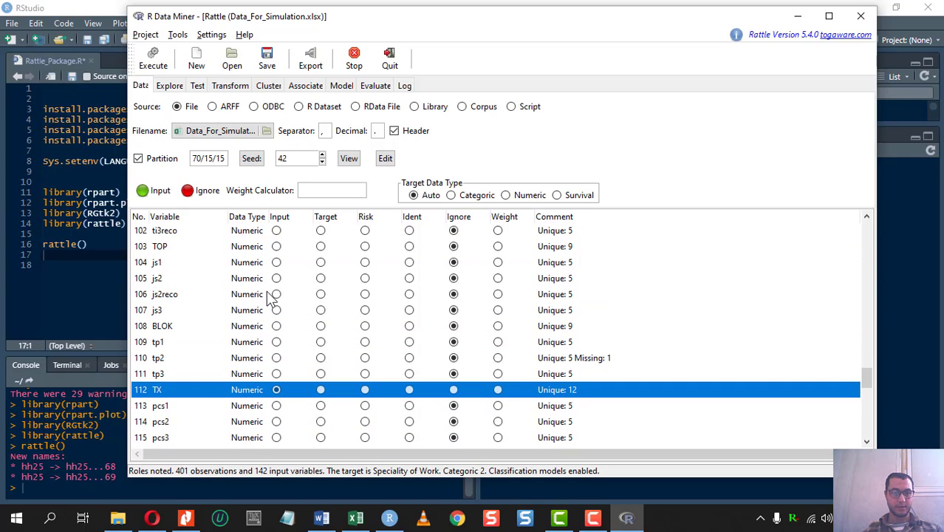
scroll(268, 295, up, 5)
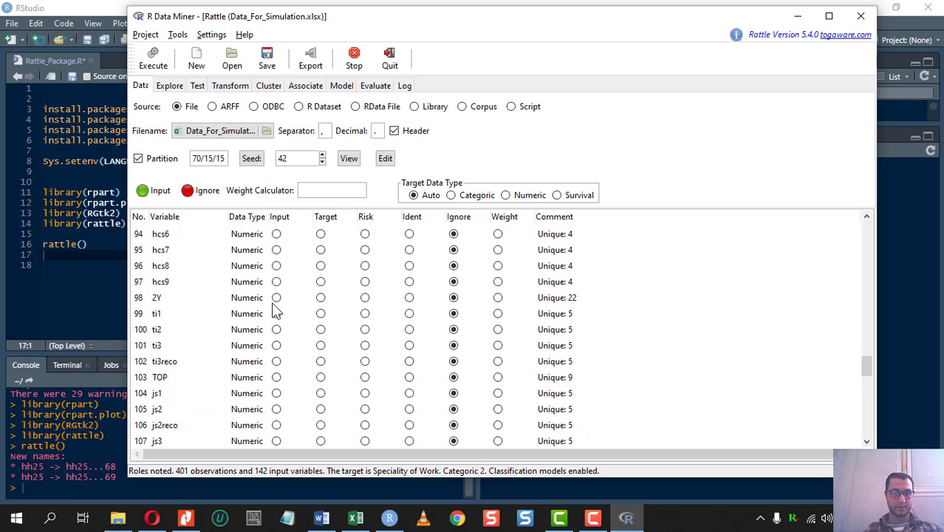
scroll(237, 347, up, 1)
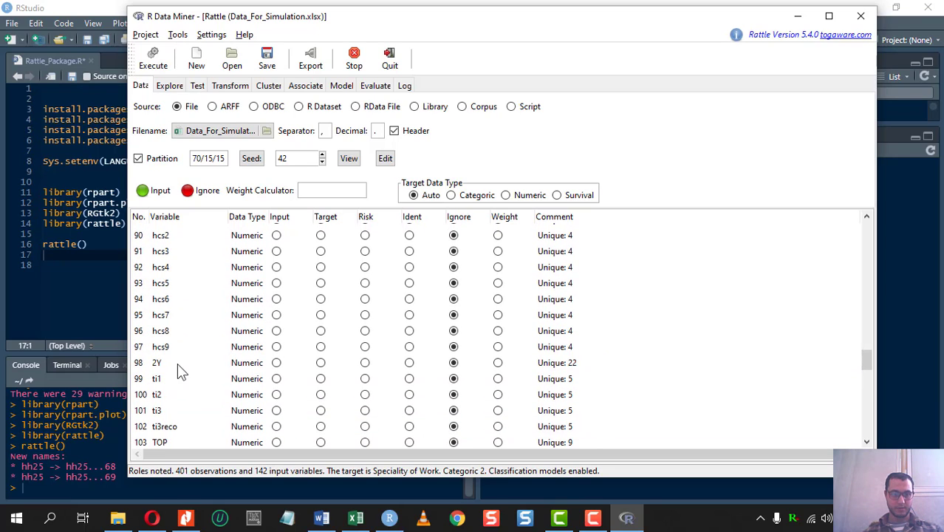
click(277, 364)
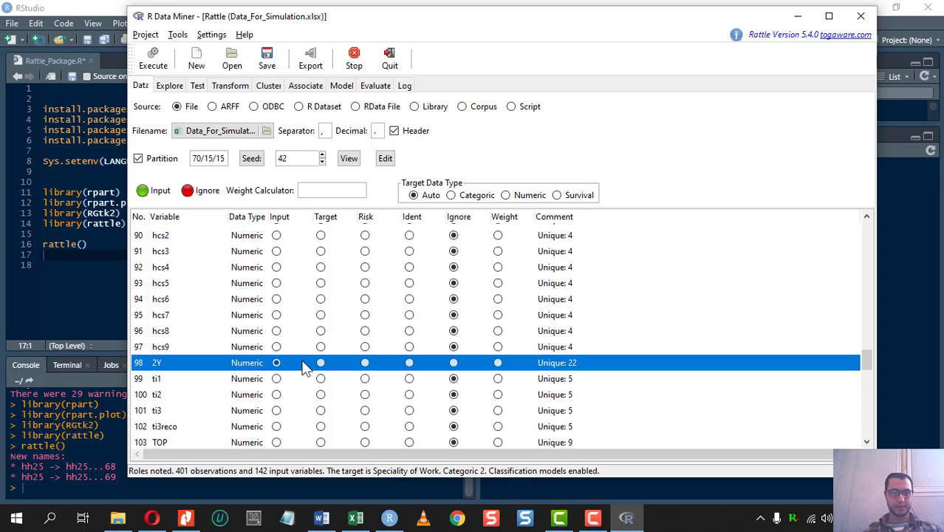
- Set engagment as the Target variable and execute the data setup to apply the variable roles
scroll(299, 362, up, 2)
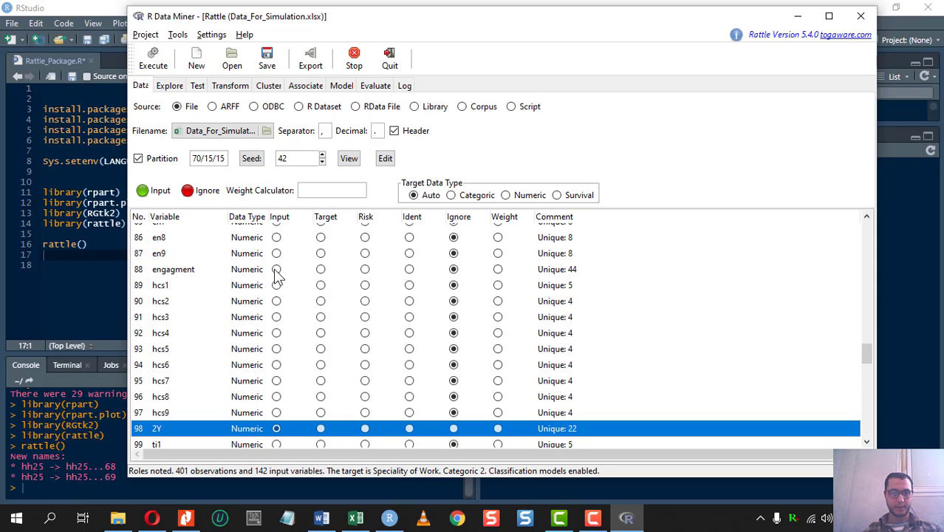
click(321, 270)
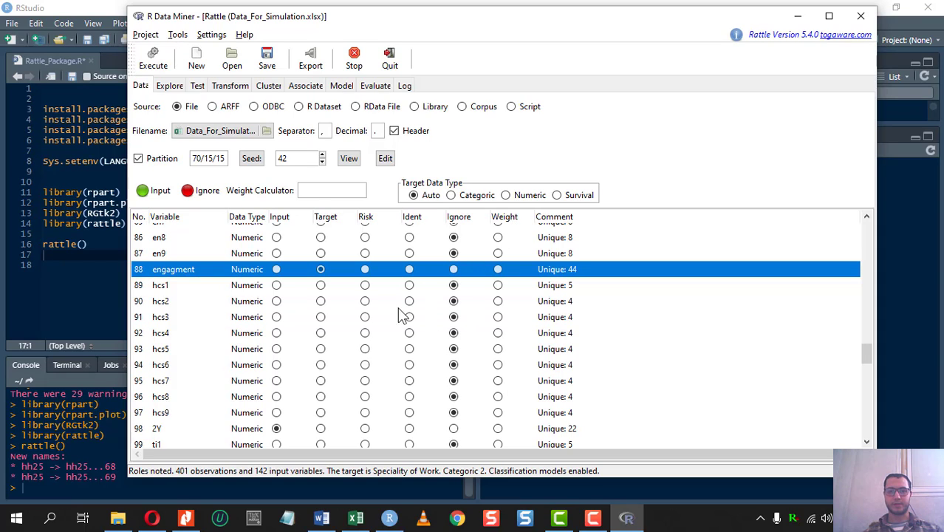
click(152, 65)
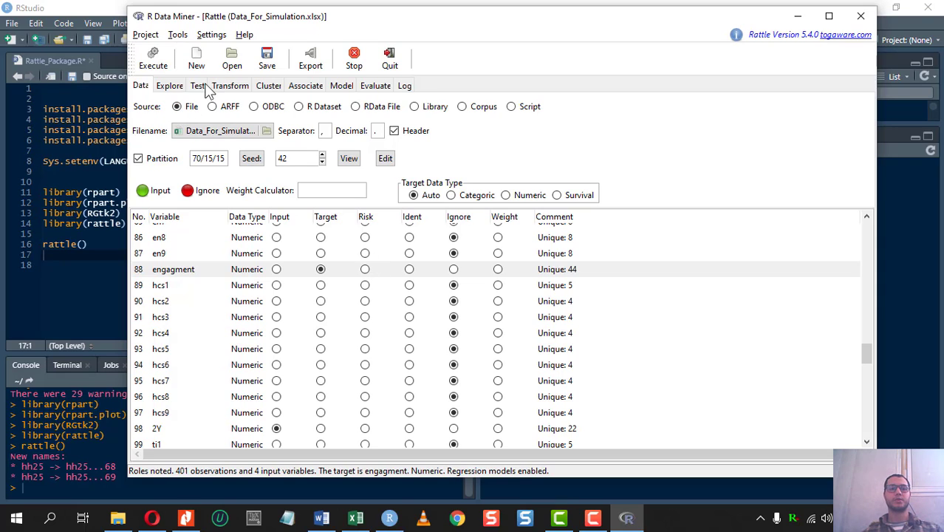
- Generate a basic Summary exploration of the dataset with the assigned input and target variables
click(167, 85)
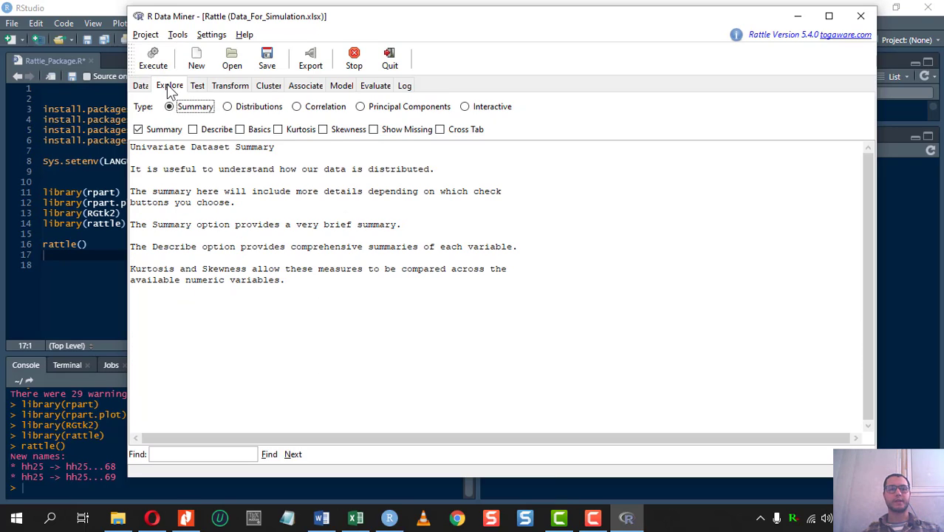
drag(336, 21, 345, 22)
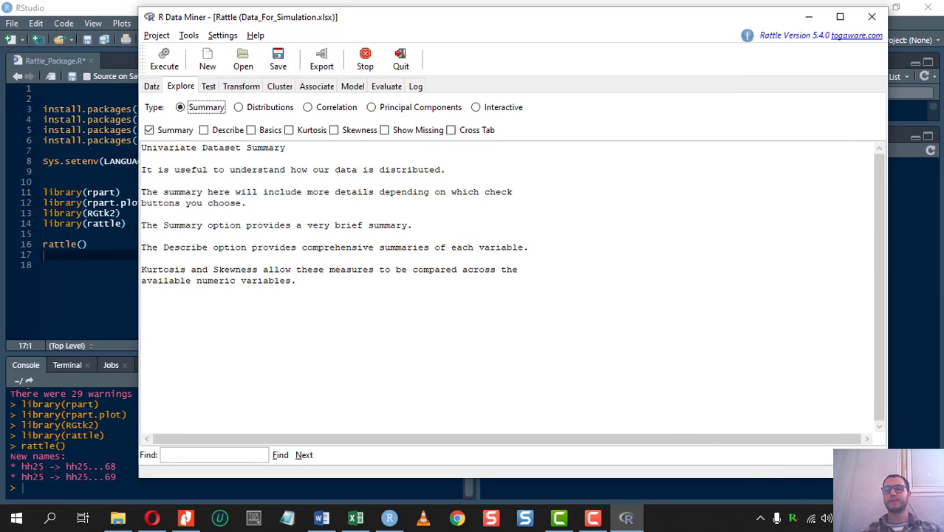
drag(549, 22, 521, 21)
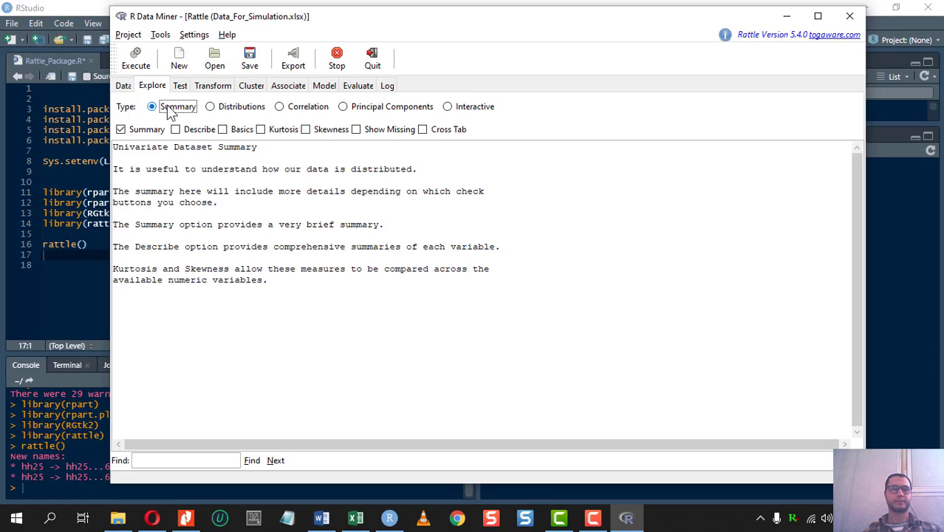
click(136, 58)
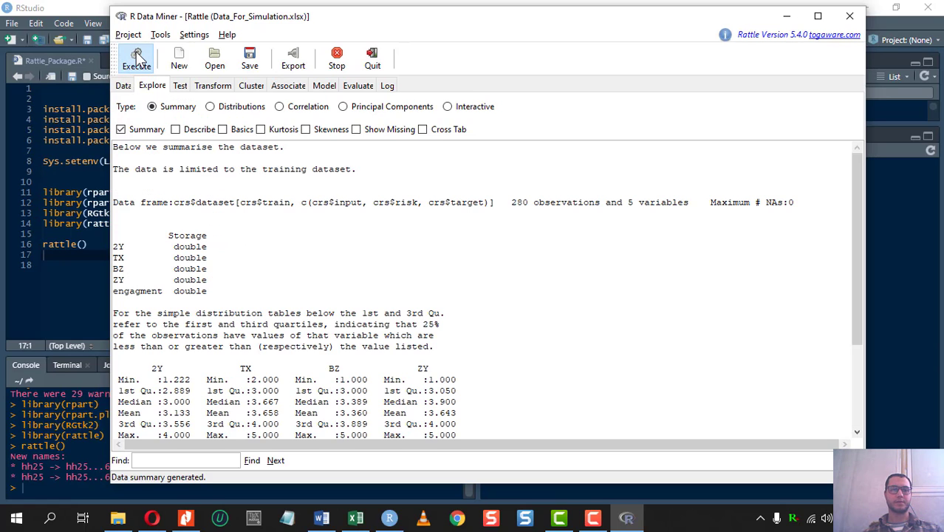
- Examine the minimum, quartiles, median, mean and maximum of 2Y in the generated summary
scroll(277, 285, down, 4)
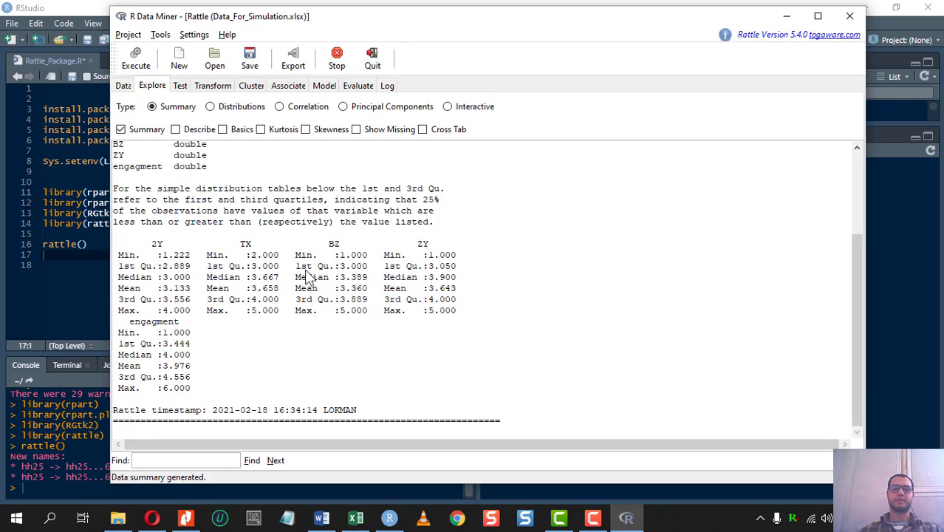
drag(122, 253, 183, 267)
click(158, 242)
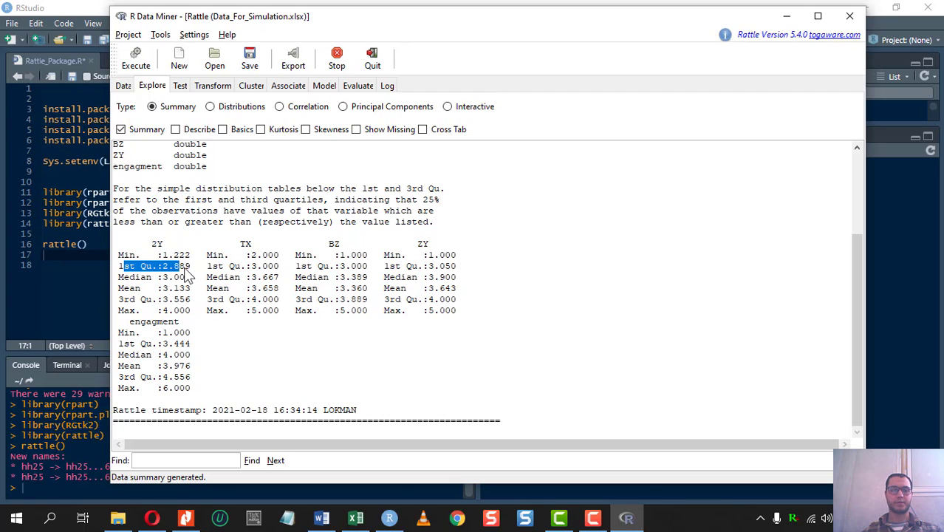
drag(119, 277, 174, 279)
drag(119, 289, 187, 315)
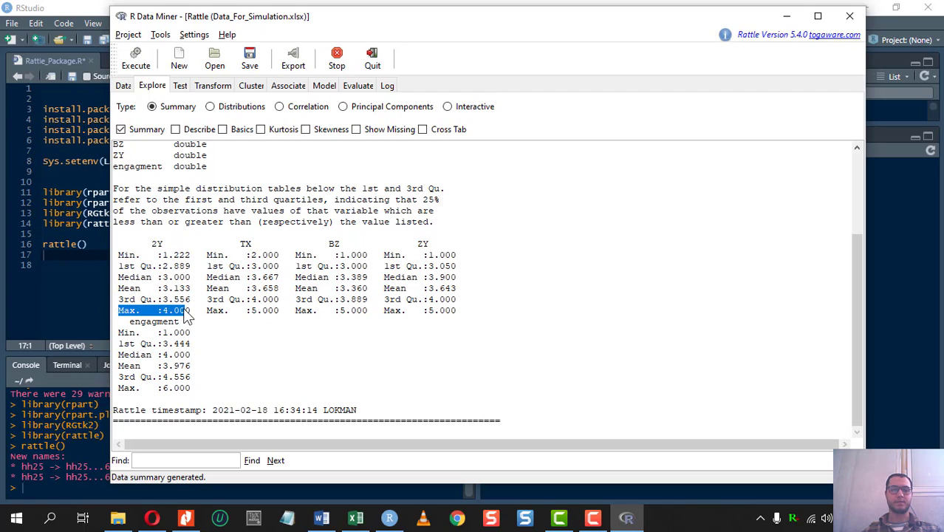
click(190, 310)
scroll(187, 386, up, 1)
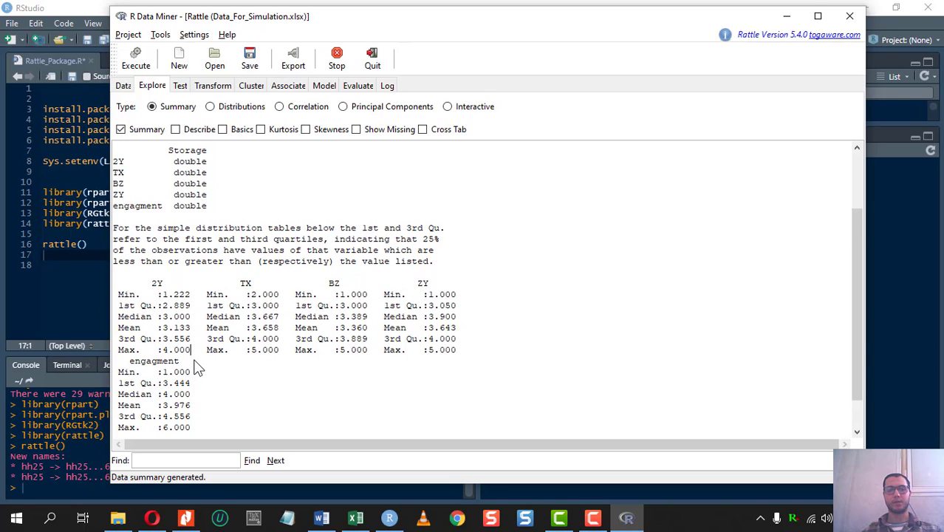
- Add Describe, Basics, Kurtosis, Skewness and Show Missing to the summary, leave out Cross Tab, and regenerate it
click(176, 133)
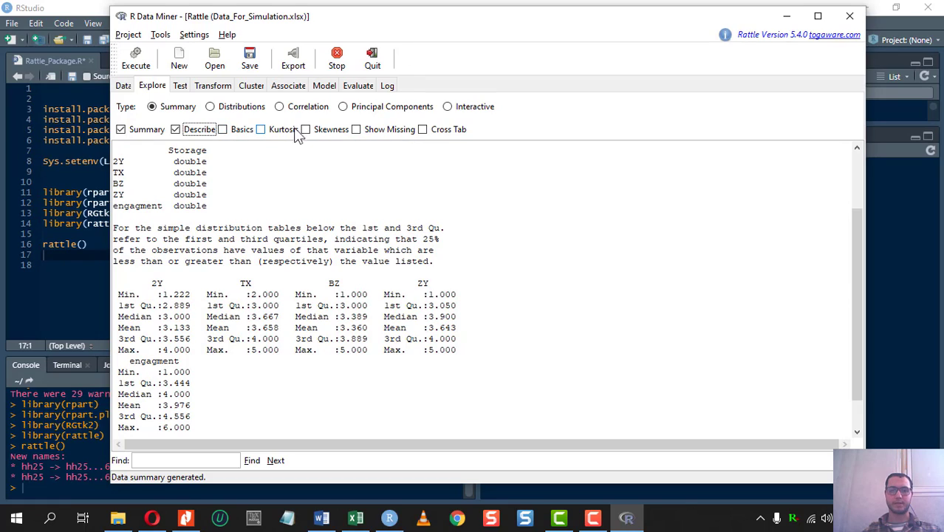
click(223, 130)
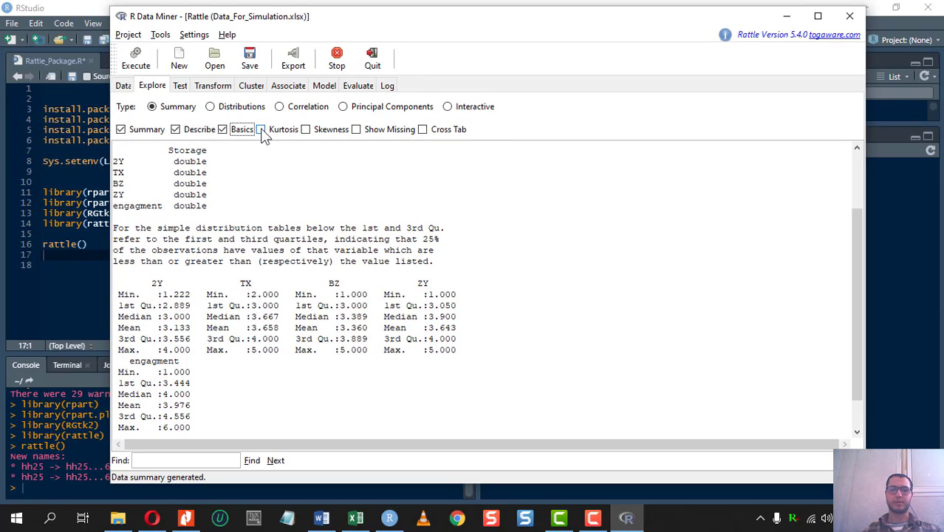
click(262, 130)
click(306, 131)
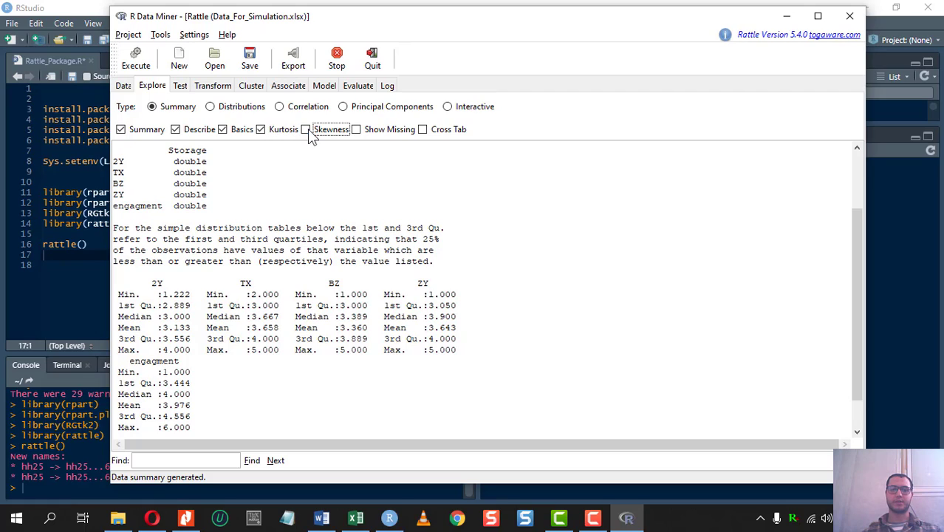
click(360, 132)
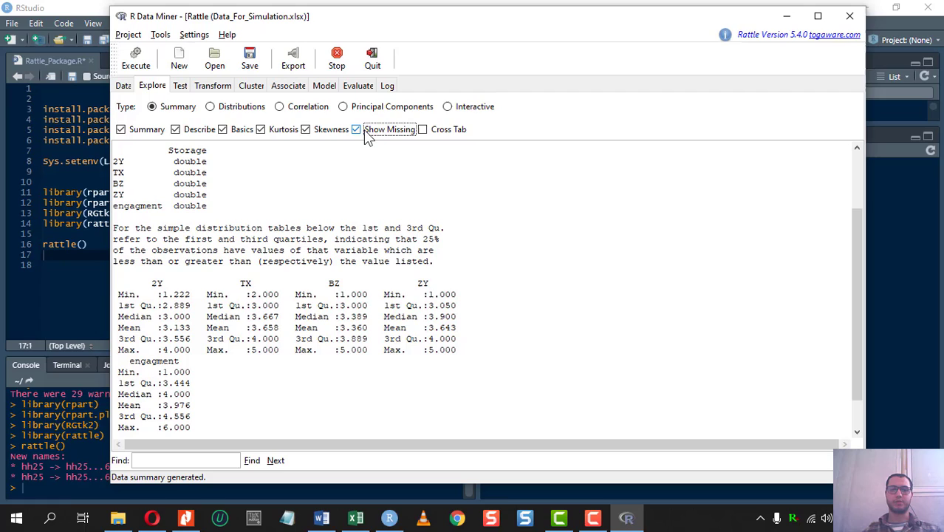
click(422, 131)
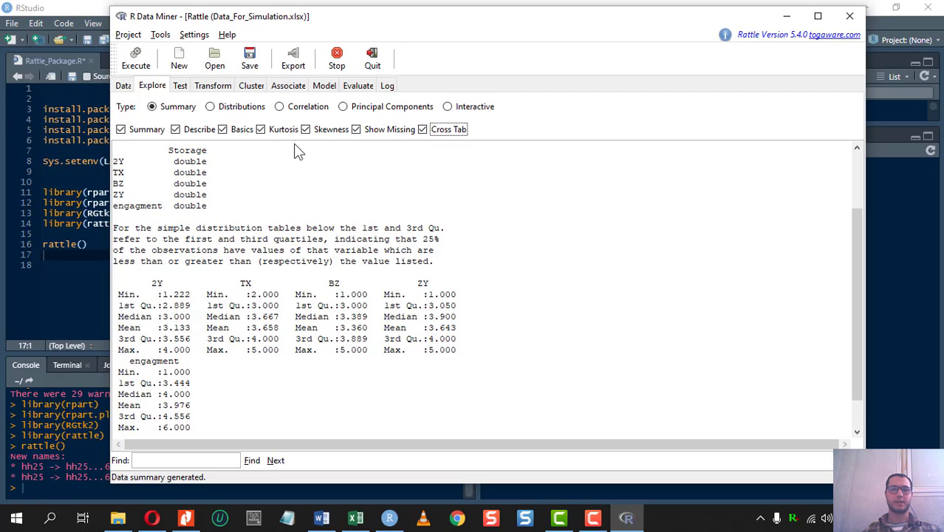
click(424, 130)
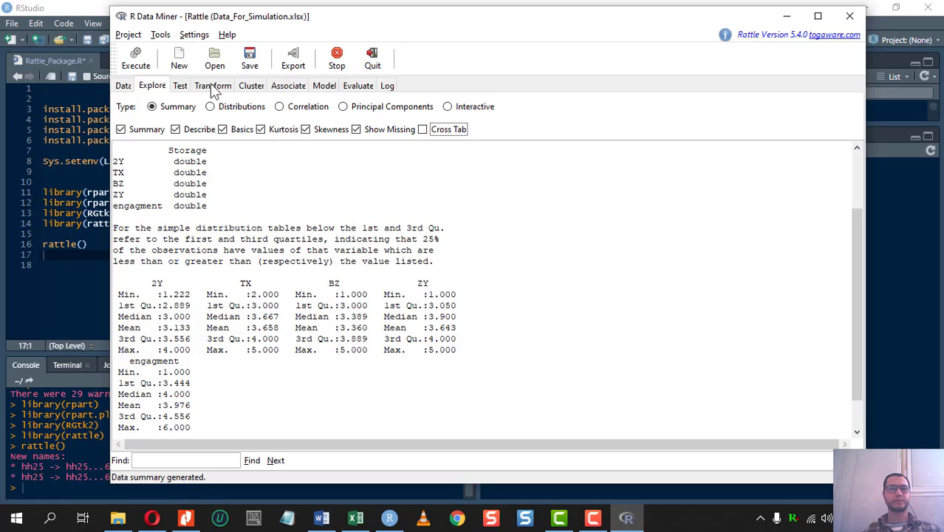
click(135, 61)
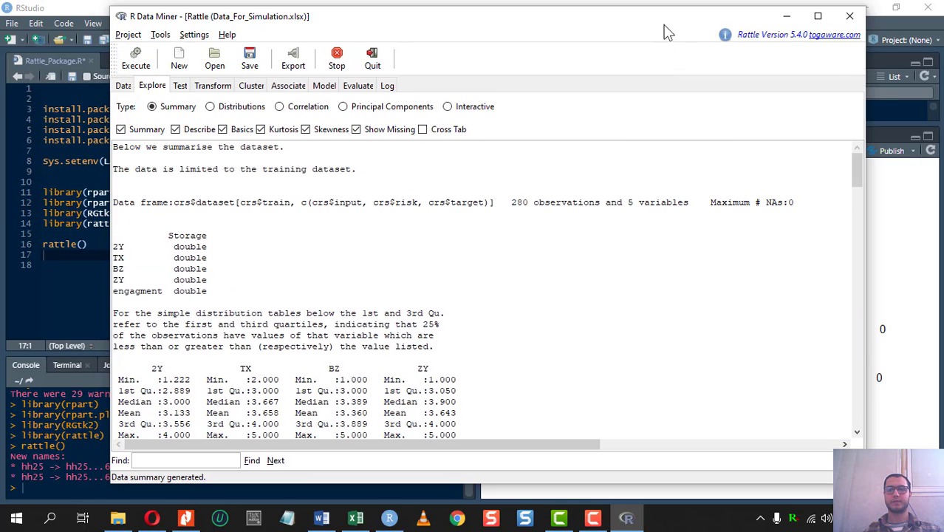
- Examine the dataset description for 2Y, TX, BZ, ZY and engagment, including missing, distinct, lowest and highest values
mouse_move(668, 33)
mouse_down()
mouse_move(394, 78)
mouse_move(670, 25)
mouse_move(650, 30)
mouse_up()
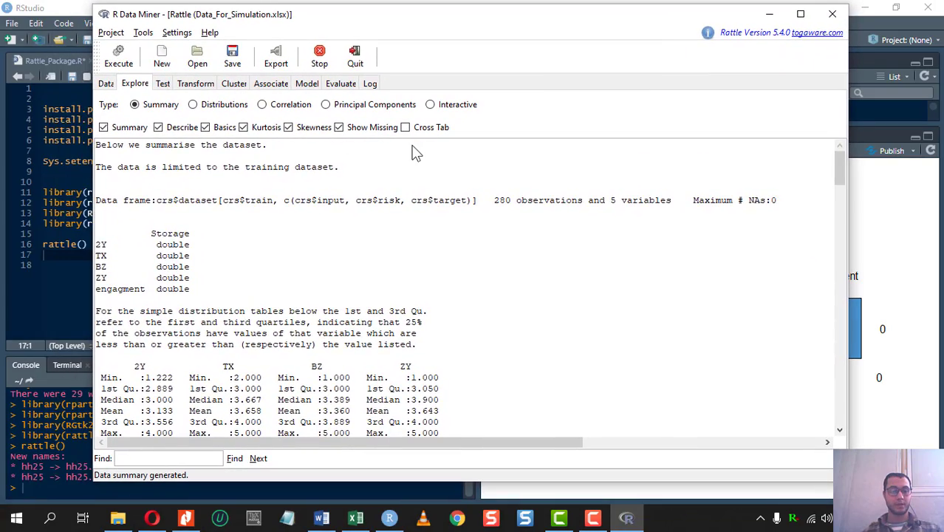
scroll(277, 304, down, 12)
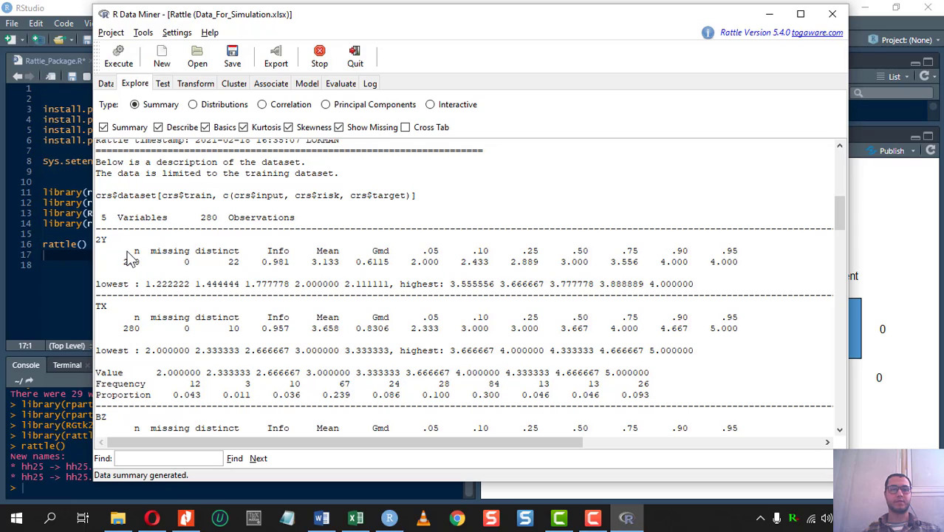
drag(99, 231, 816, 292)
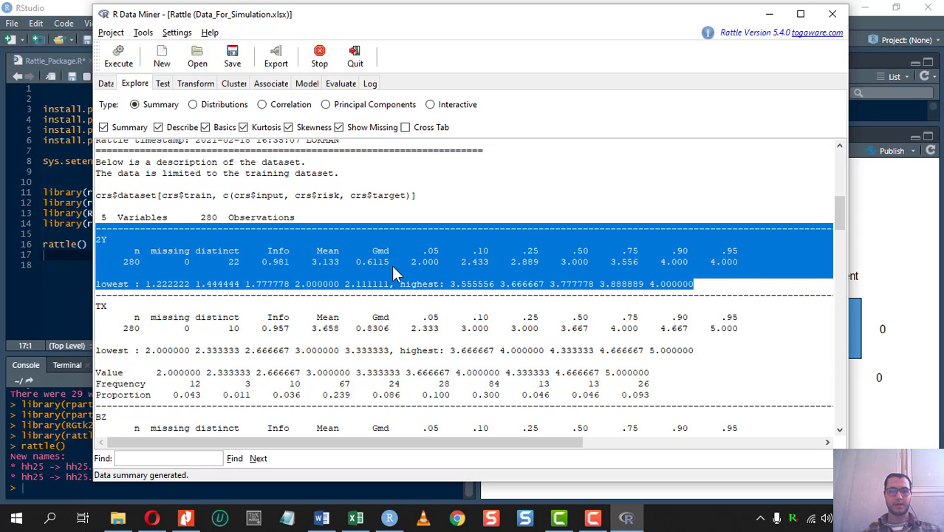
scroll(393, 268, down, 1)
scroll(152, 307, down, 7)
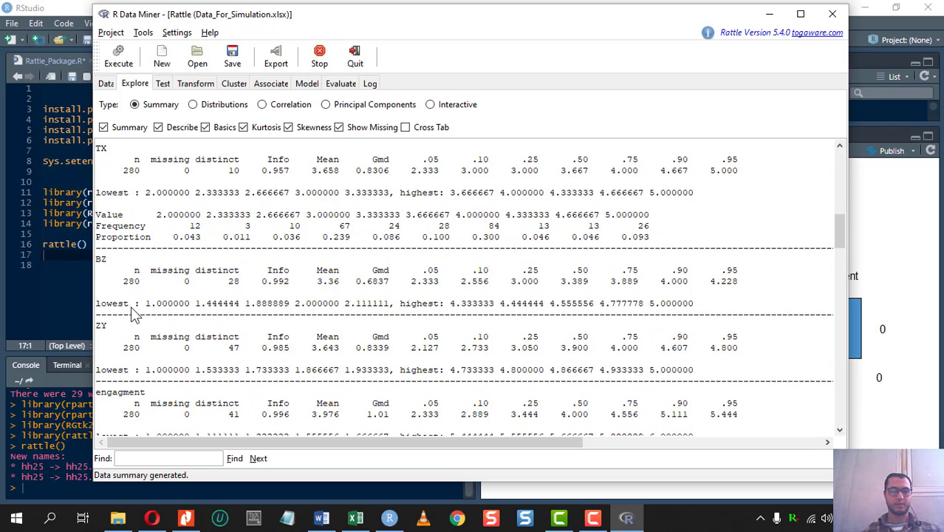
scroll(148, 310, down, 3)
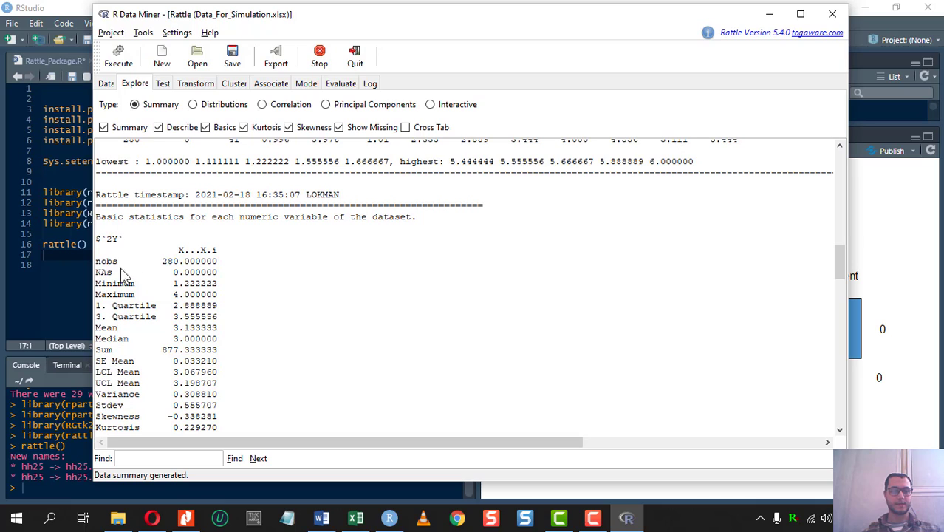
- Examine the basic statistics of 2Y, including its skewness, kurtosis, standard deviation and variance
drag(108, 251, 112, 407)
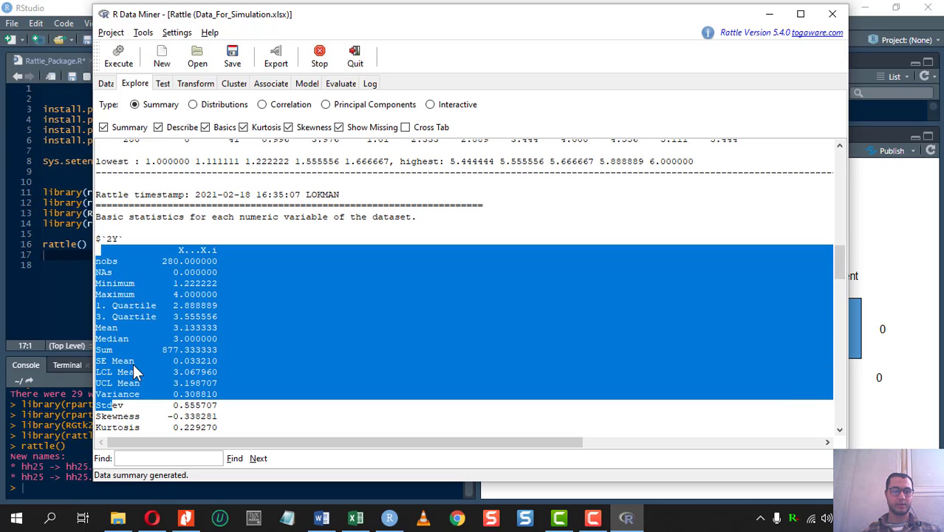
scroll(133, 362, down, 3)
scroll(133, 362, down, 1)
click(103, 261)
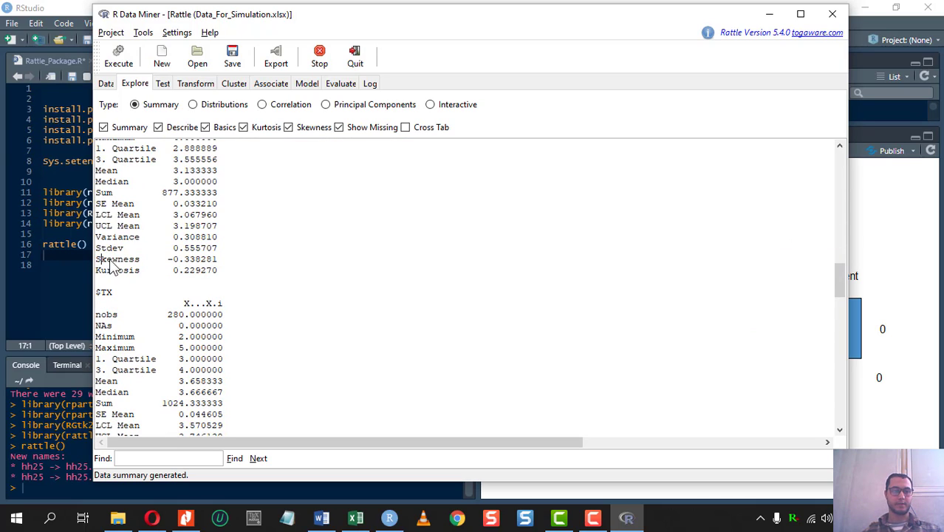
drag(101, 261, 203, 272)
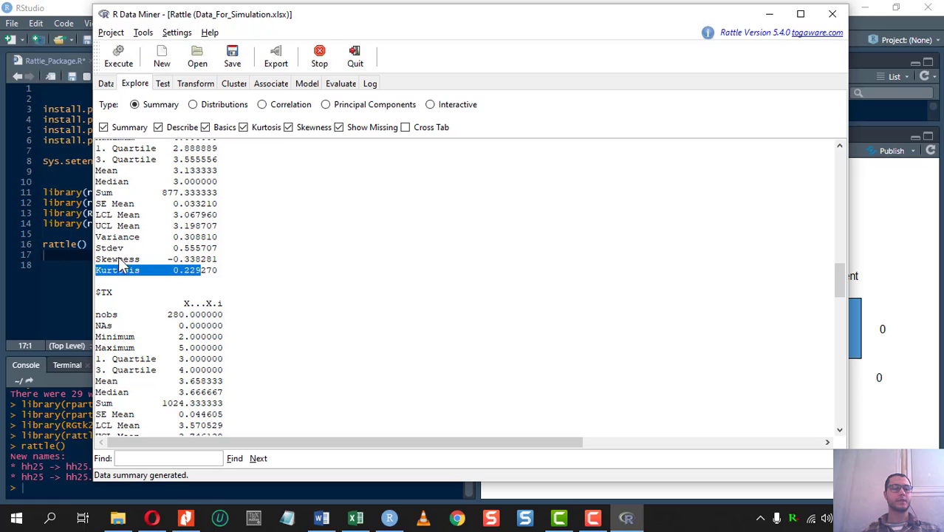
drag(107, 249, 190, 253)
drag(124, 238, 185, 239)
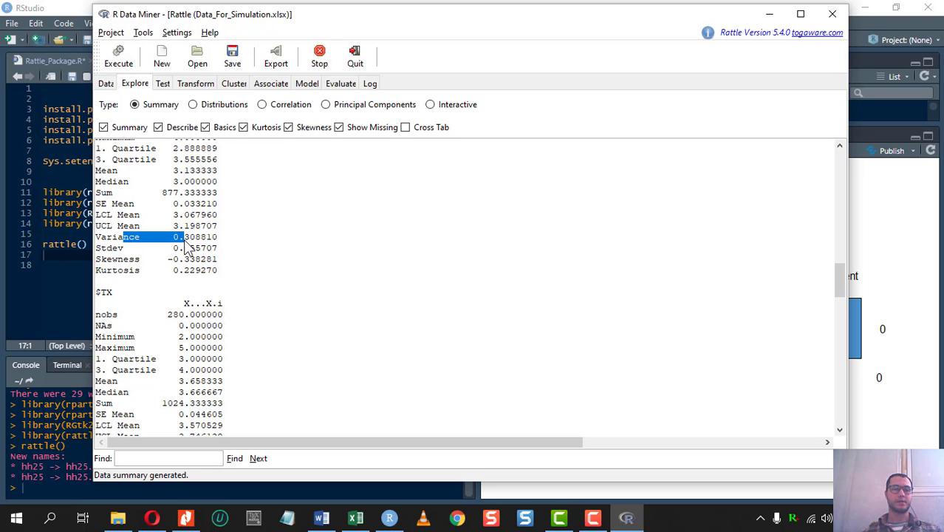
- Review the remaining variables' basic statistics, the kurtosis, skewness and missing value sections, and return to the dataset description
scroll(212, 243, down, 2)
scroll(215, 247, down, 12)
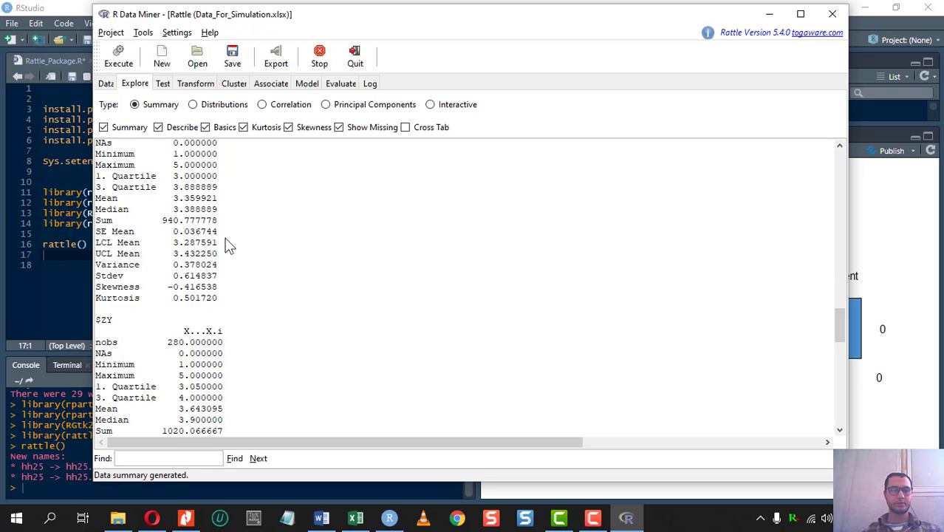
scroll(230, 247, down, 9)
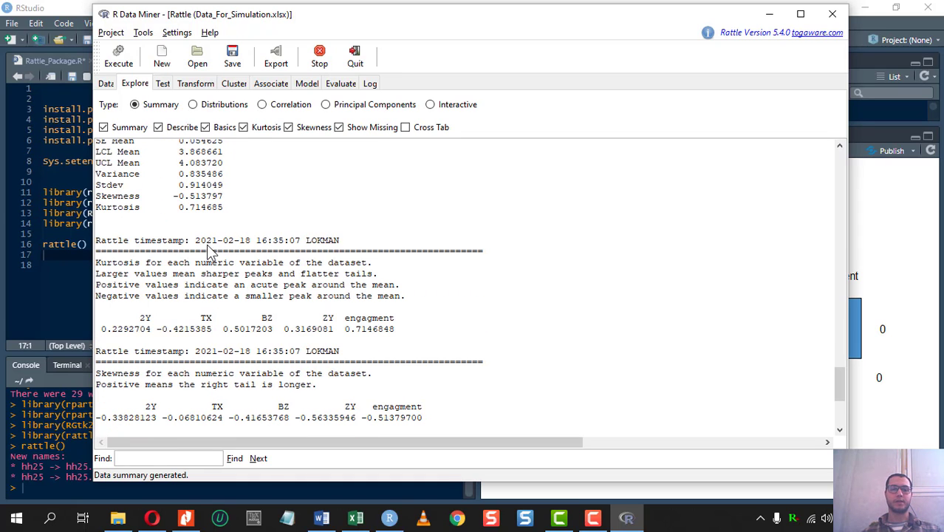
scroll(215, 281, down, 2)
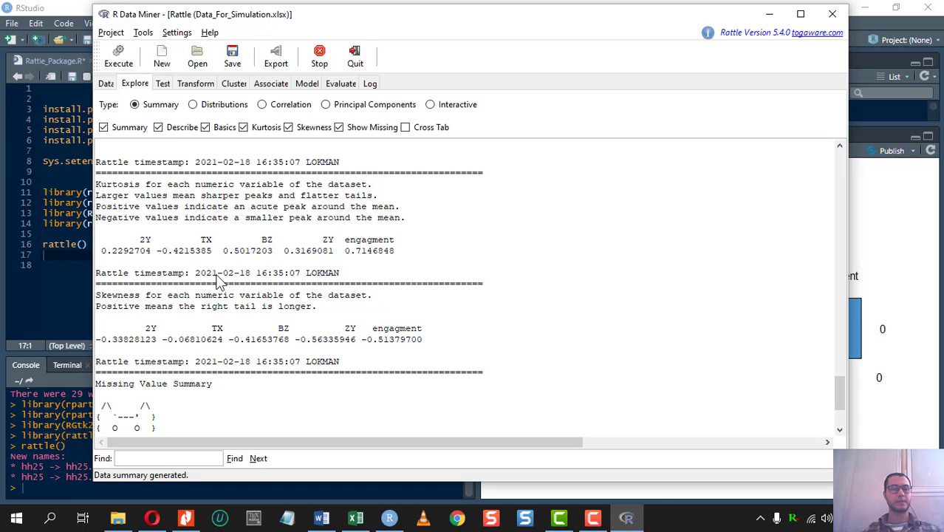
scroll(217, 281, down, 3)
scroll(222, 281, up, 7)
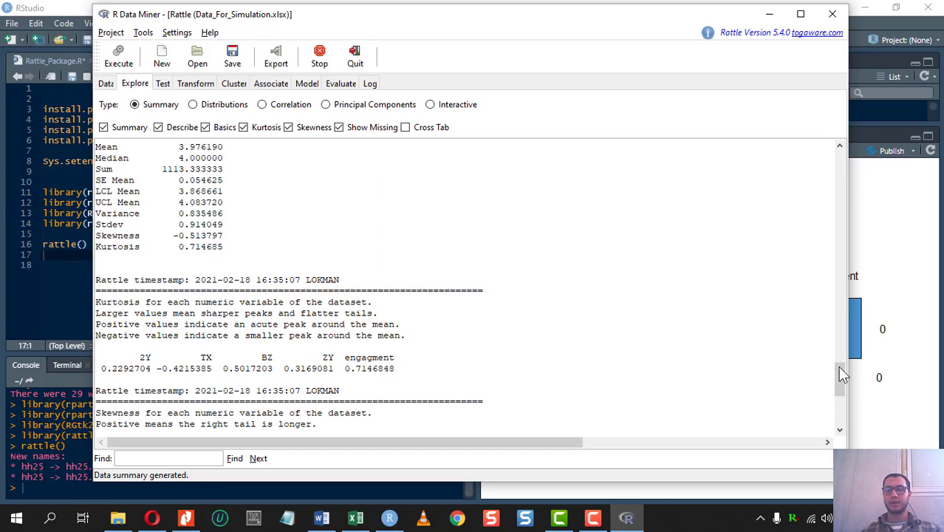
drag(842, 373, 847, 214)
scroll(372, 227, down, 1)
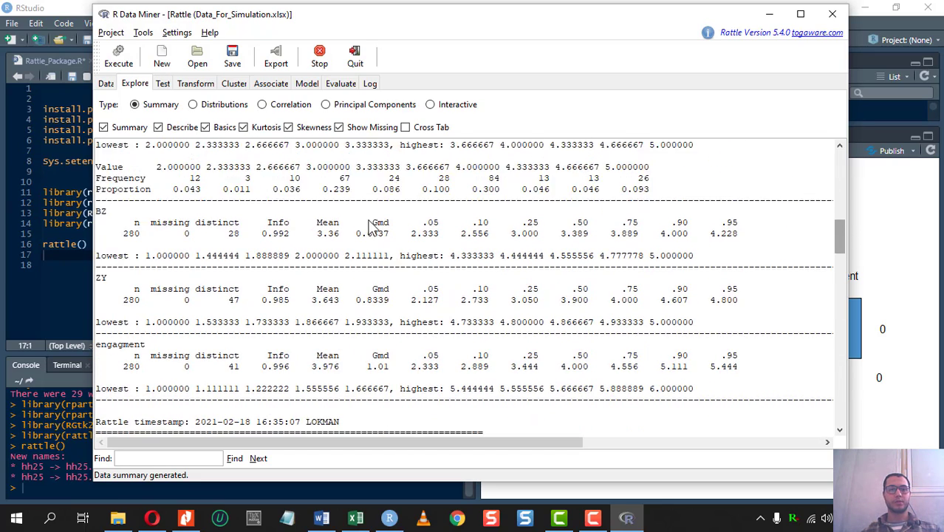
scroll(372, 227, up, 10)
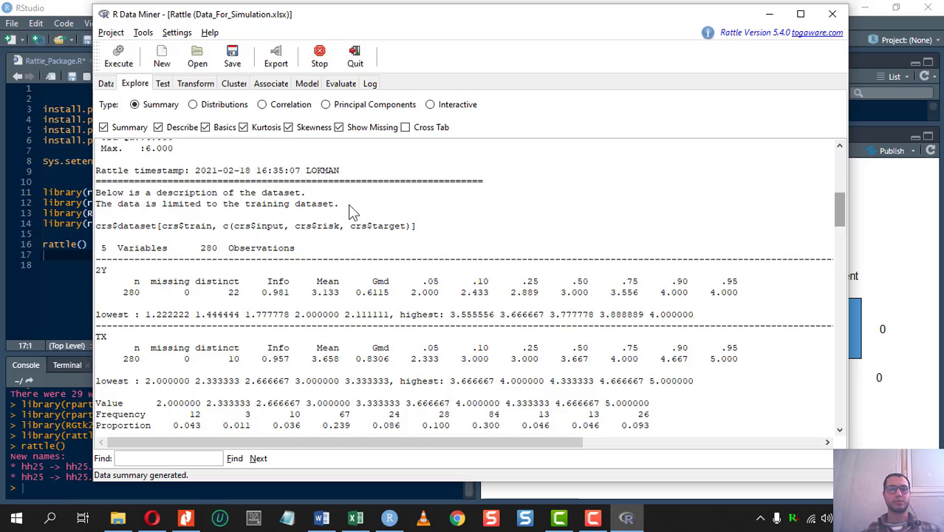
- Switch the exploration type to Distributions and group the plots by Gender
click(196, 106)
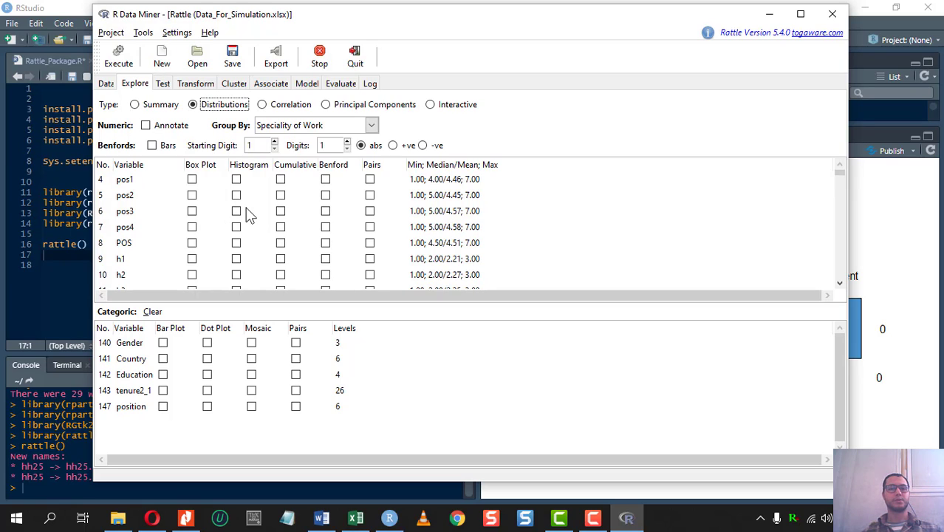
click(371, 126)
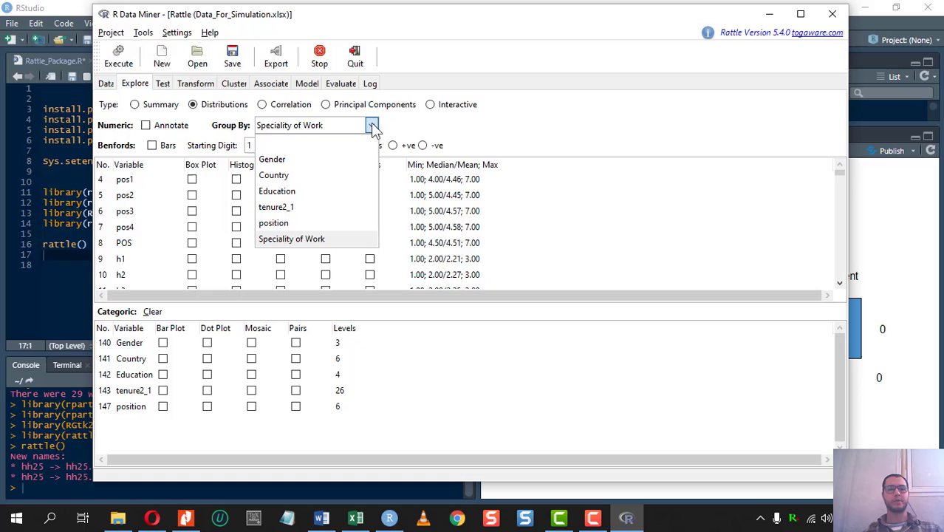
click(330, 161)
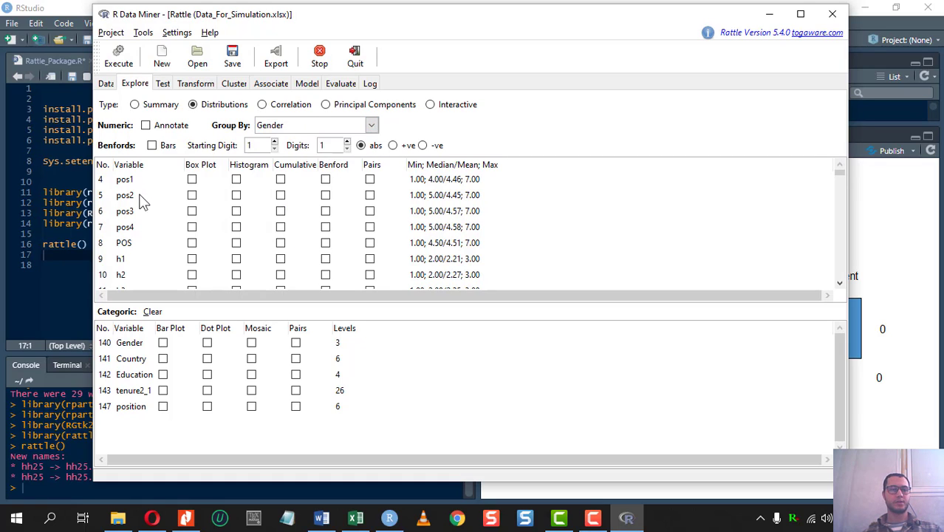
- Select a box plot and a histogram for the engagment variable
scroll(195, 275, down, 1)
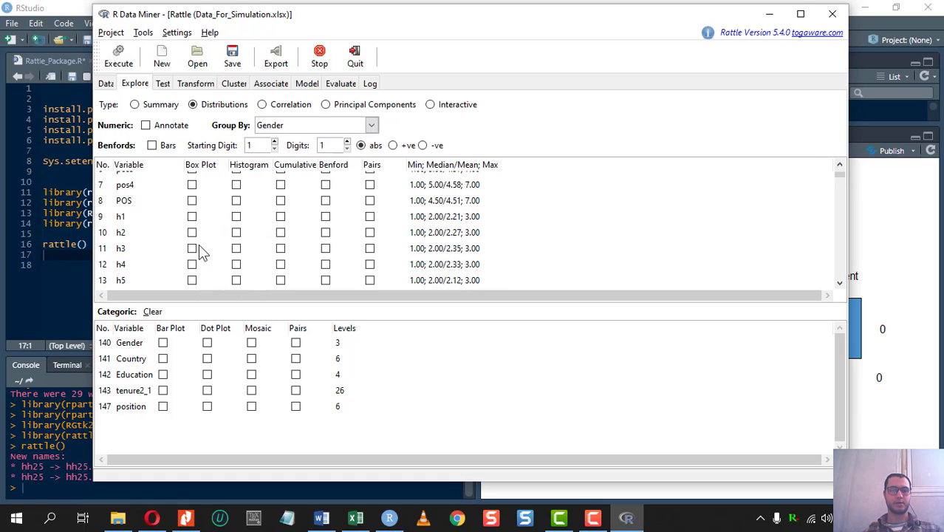
scroll(200, 251, down, 1)
scroll(199, 251, down, 1)
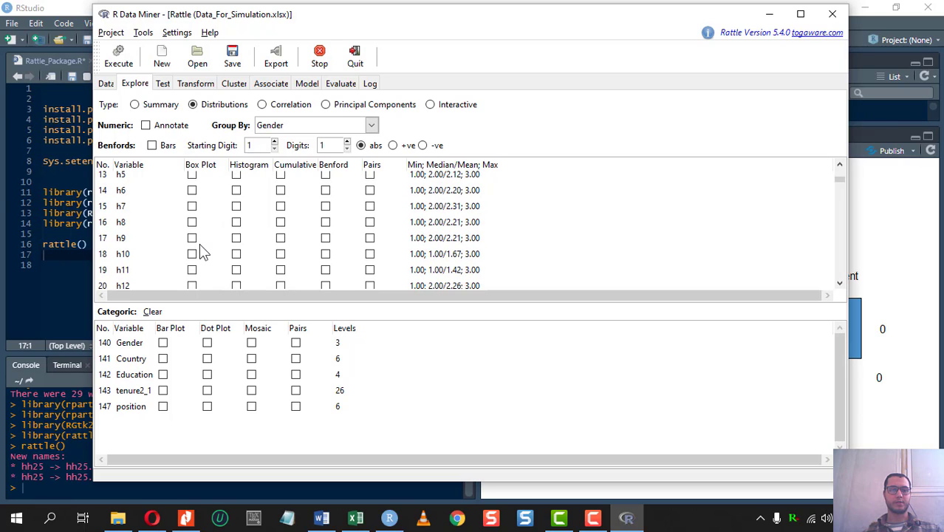
scroll(200, 243, down, 4)
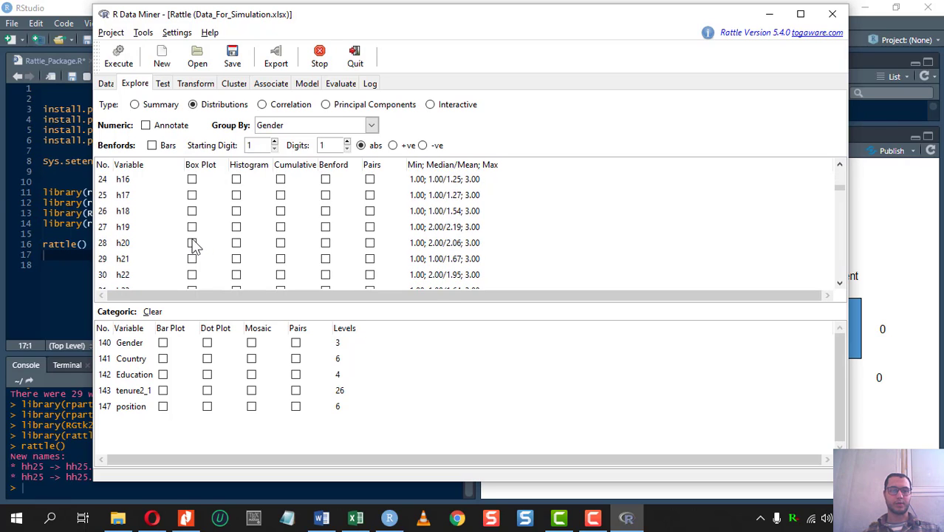
scroll(194, 246, down, 7)
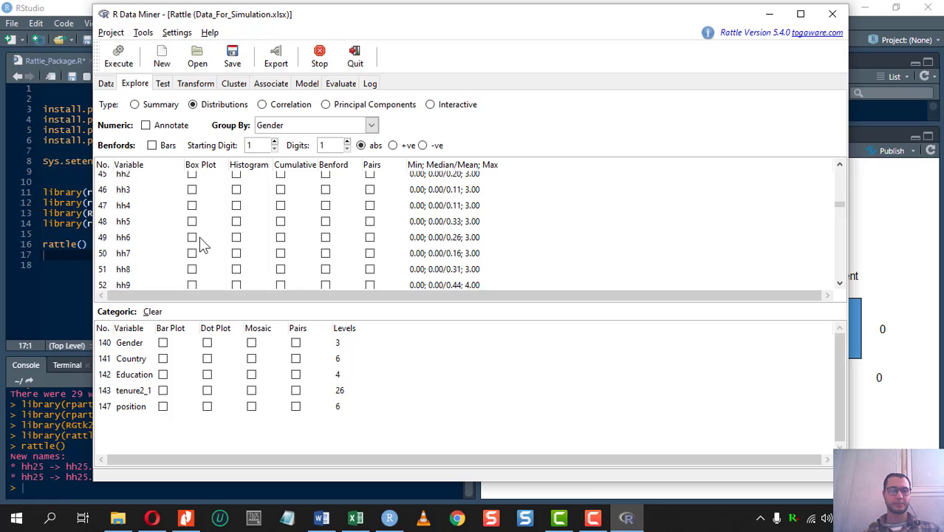
scroll(203, 244, down, 6)
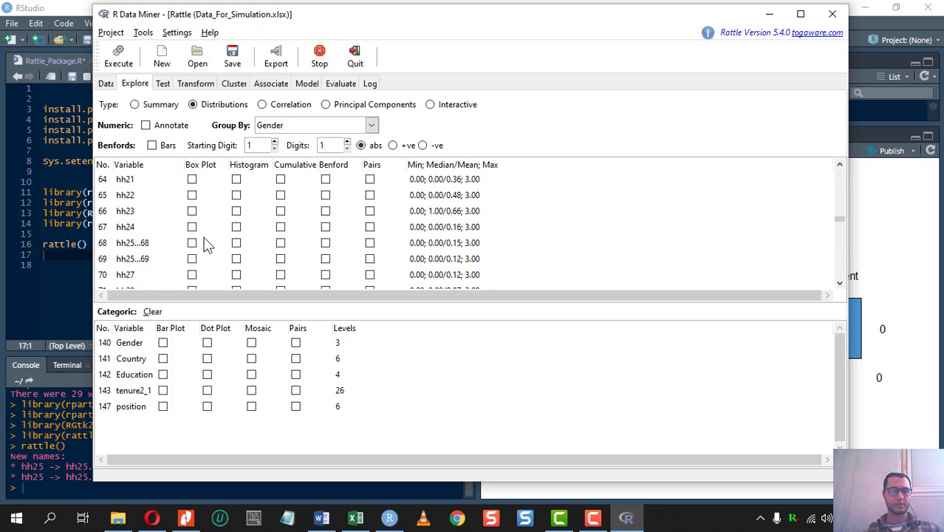
scroll(208, 245, down, 5)
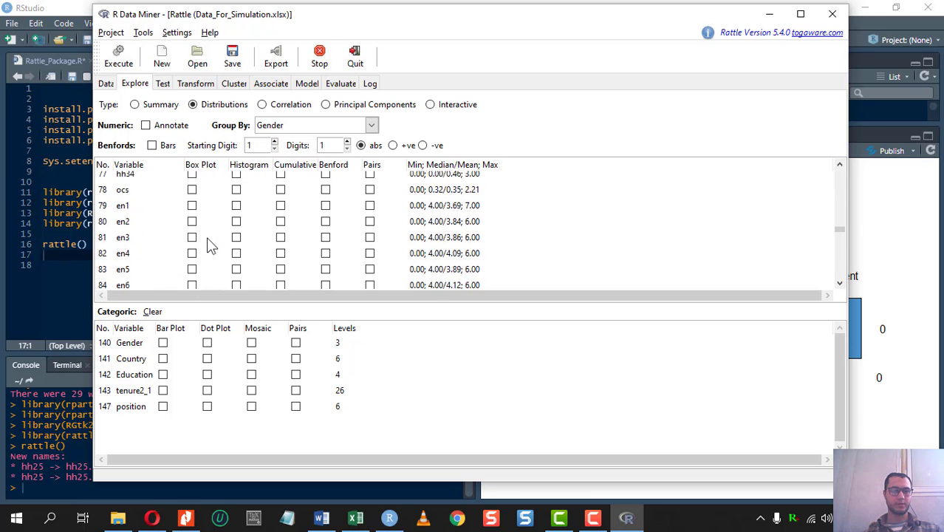
scroll(208, 245, down, 3)
click(222, 226)
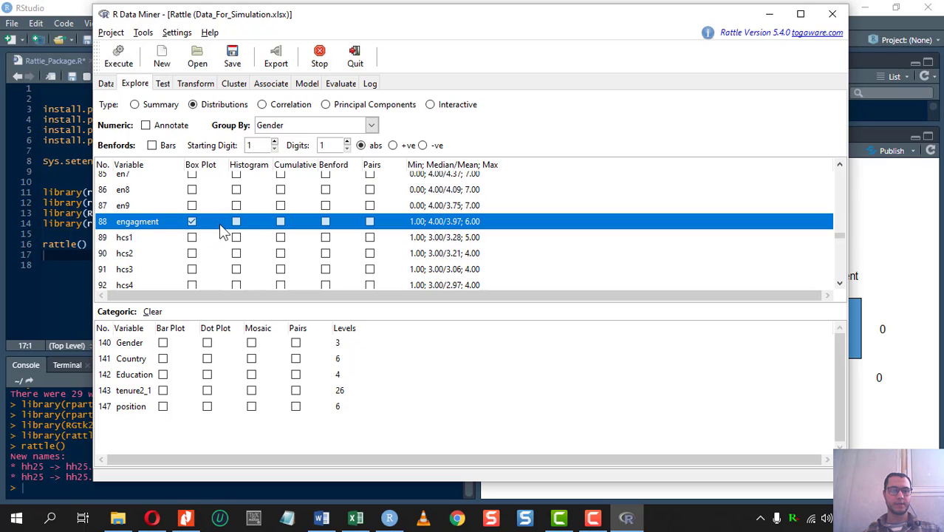
click(192, 221)
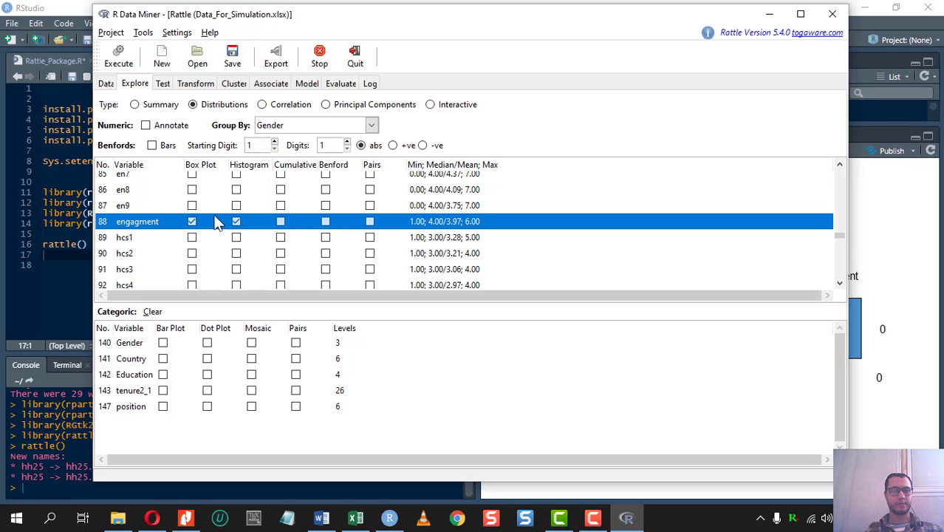
- Select a box plot and a histogram for 2Y, and try to generate the distribution plots by Gender
scroll(235, 234, down, 5)
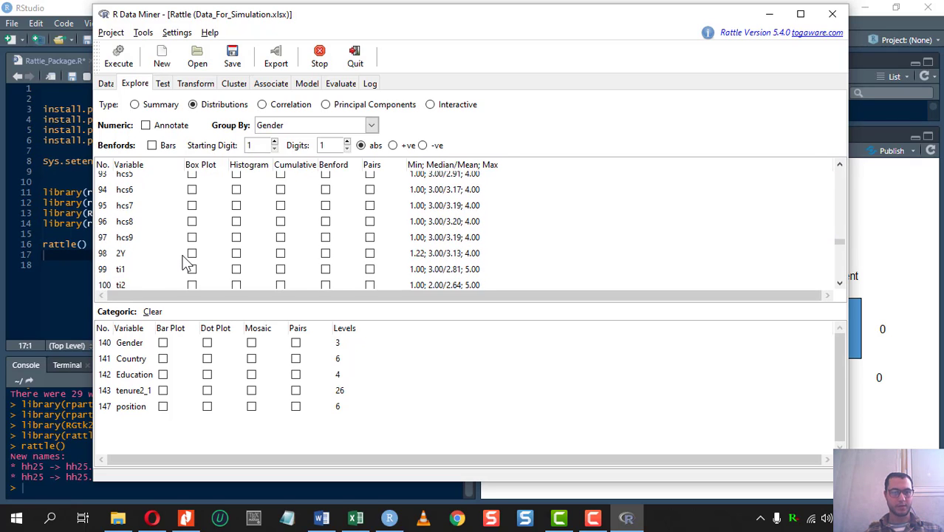
click(192, 234)
click(236, 233)
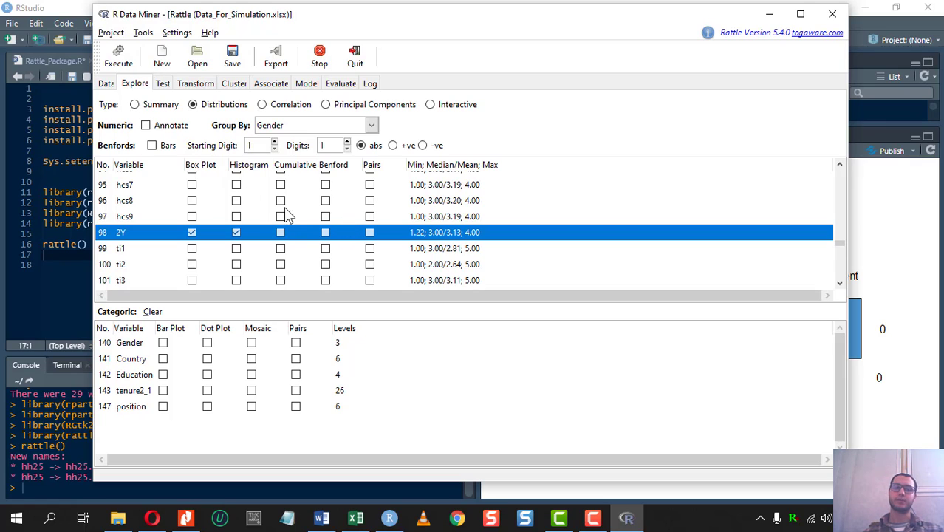
click(121, 60)
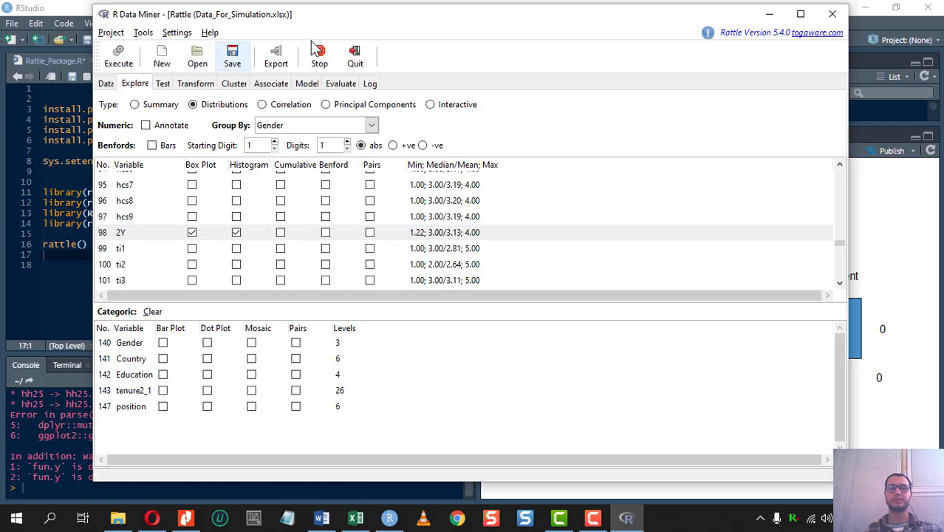
- Change the plot grouping to Country and try generating the distribution plots again
drag(373, 25, 323, 25)
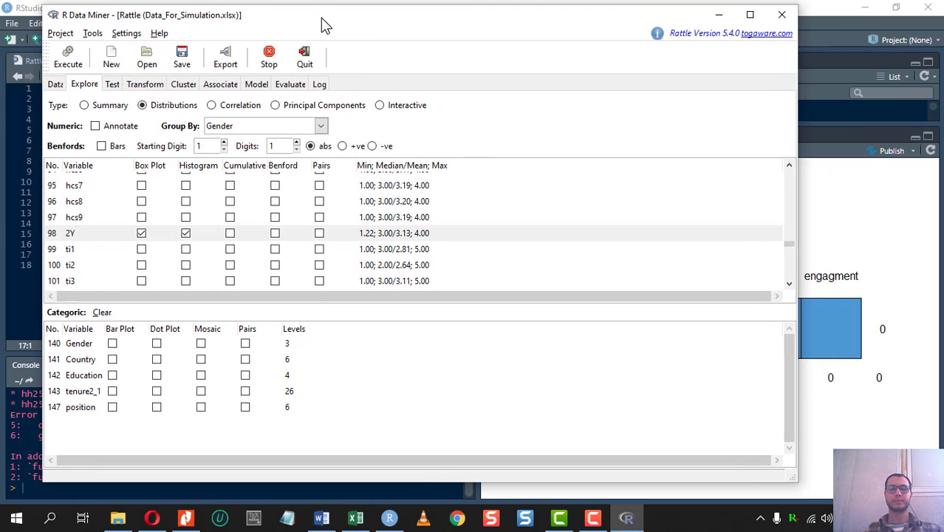
click(320, 126)
click(223, 175)
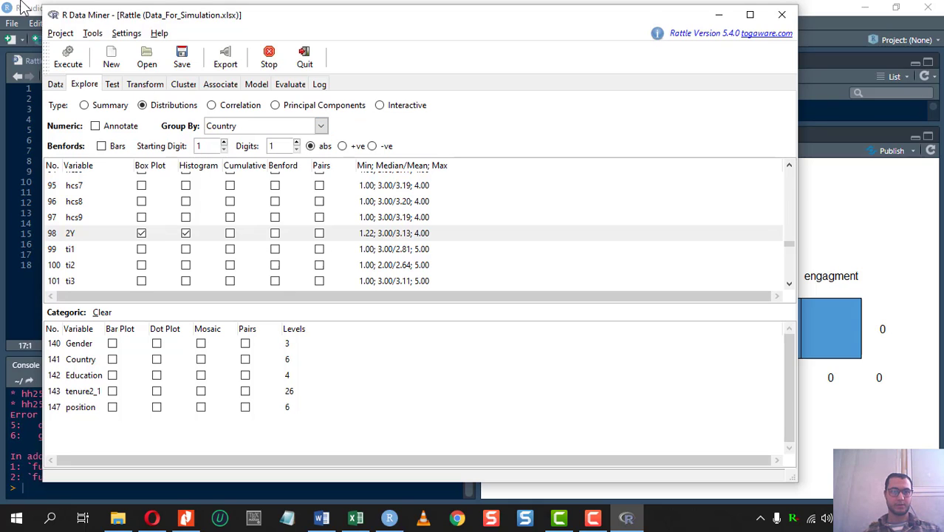
click(74, 65)
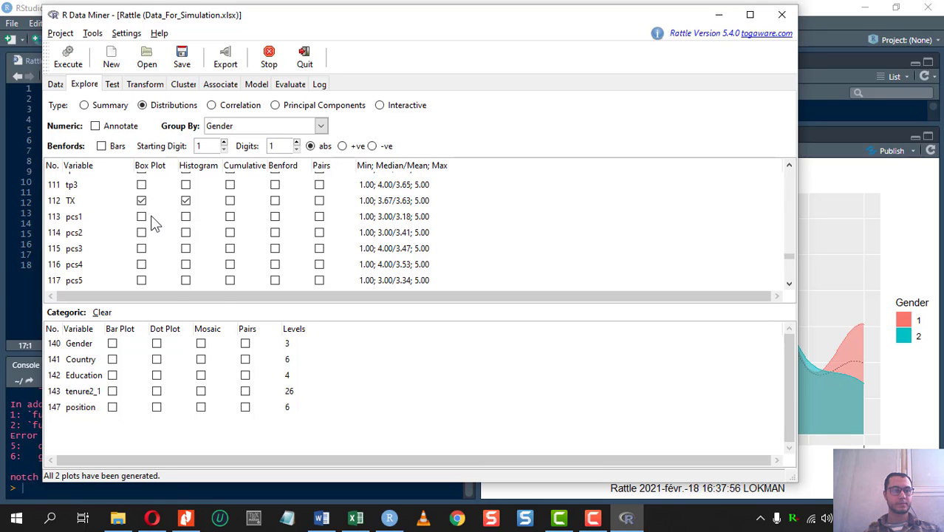
- Select a box plot and a histogram for BZ, and generate the TX and BZ plots grouped by Gender
scroll(155, 221, down, 5)
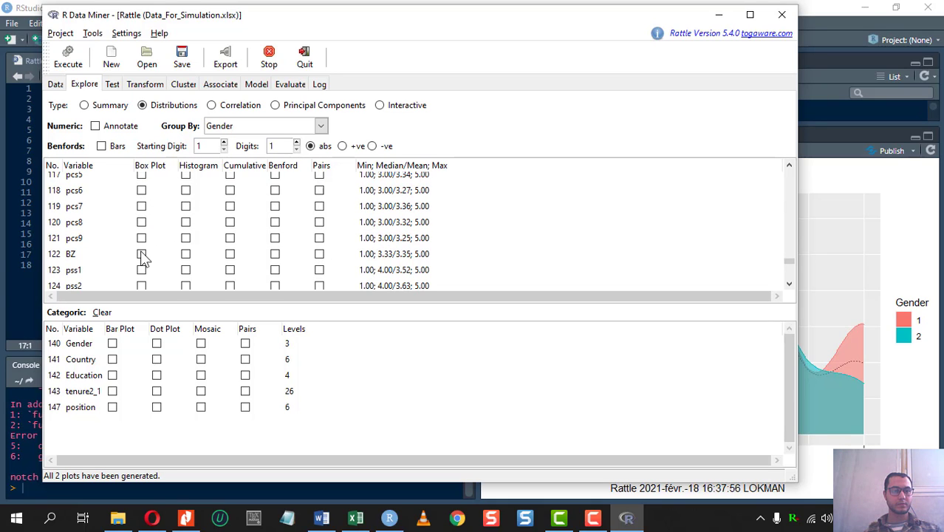
click(141, 253)
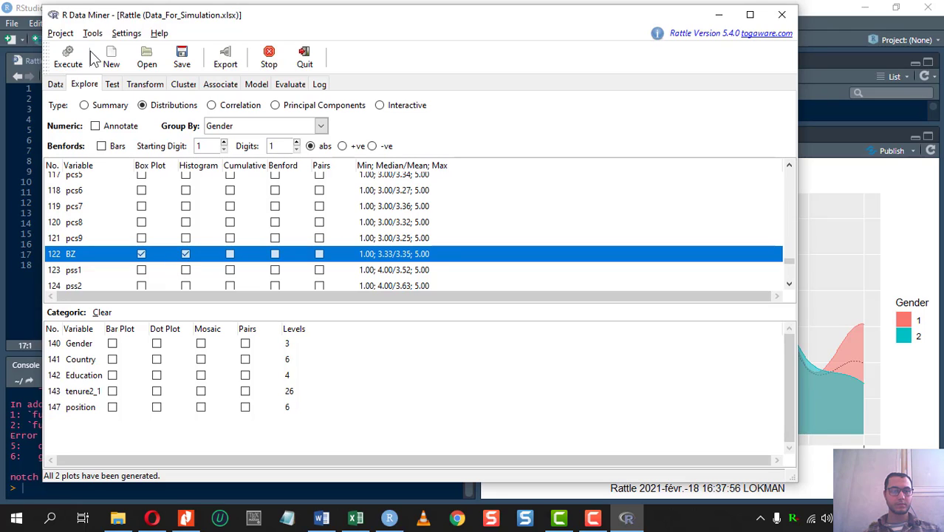
click(68, 55)
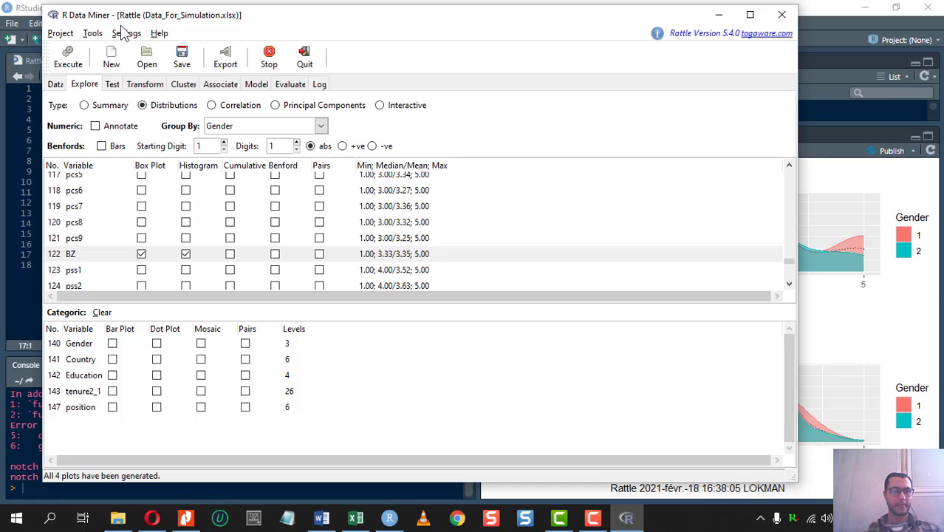
- Examine the density plots and box plots of TX and BZ by Gender in RStudio, and return to Rattle
click(721, 17)
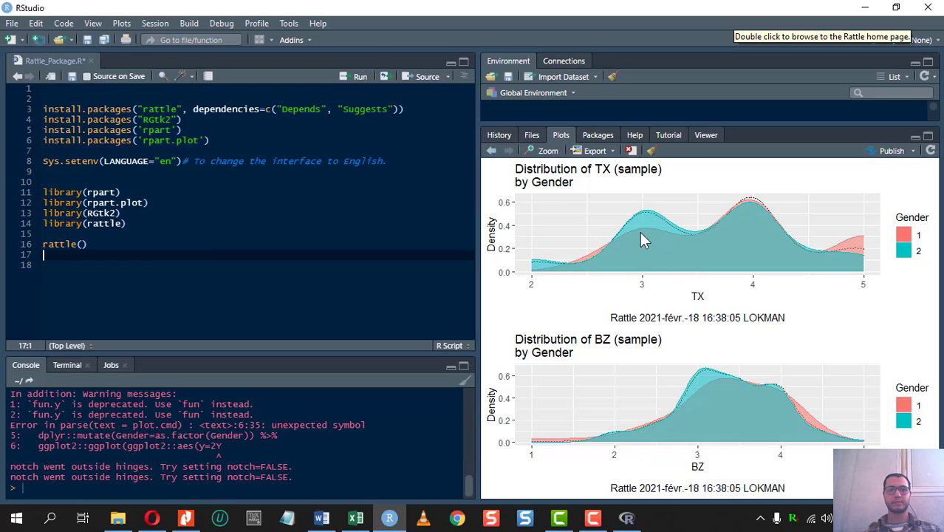
click(492, 150)
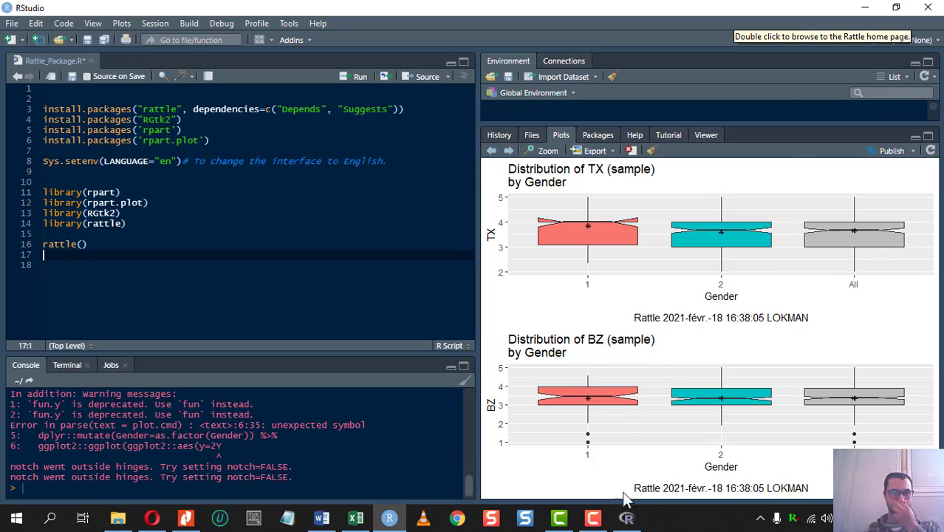
click(625, 519)
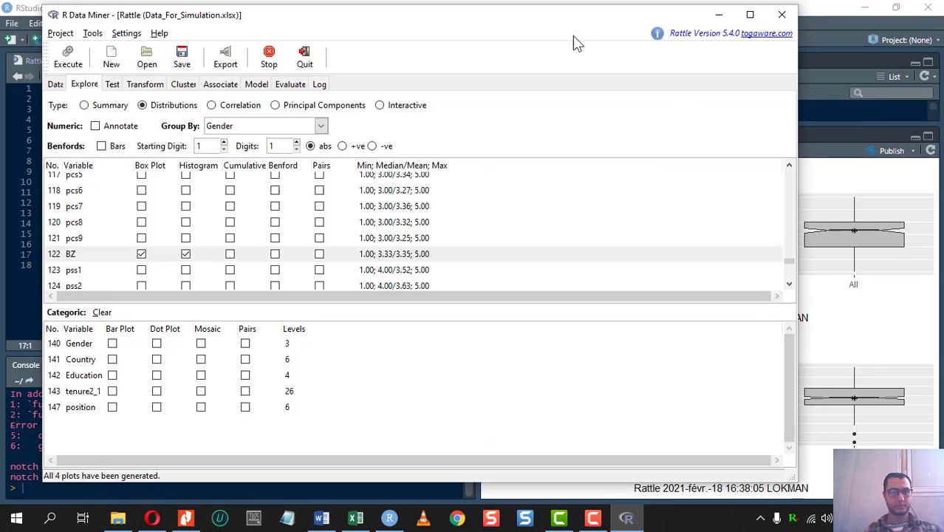
- Group the distribution plots by Country and regenerate the box plots and histograms for TX and BZ
drag(540, 35, 621, 30)
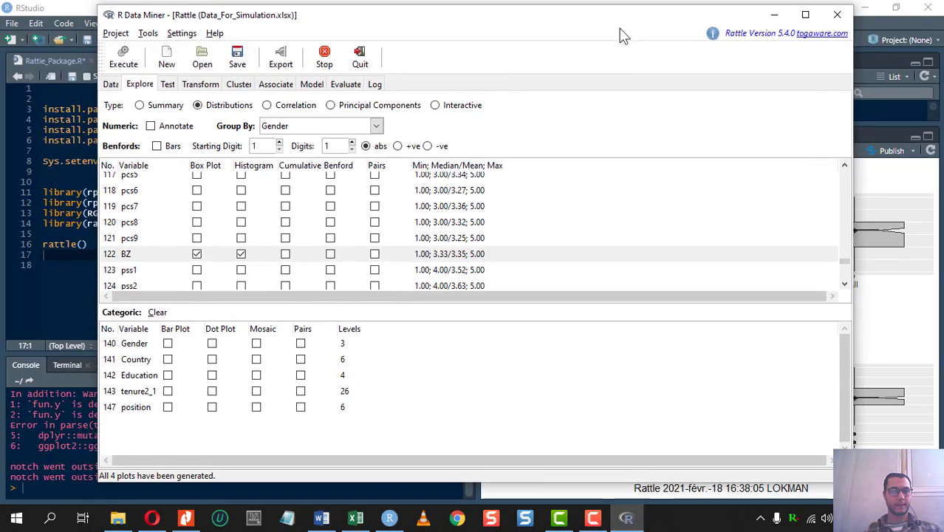
click(377, 127)
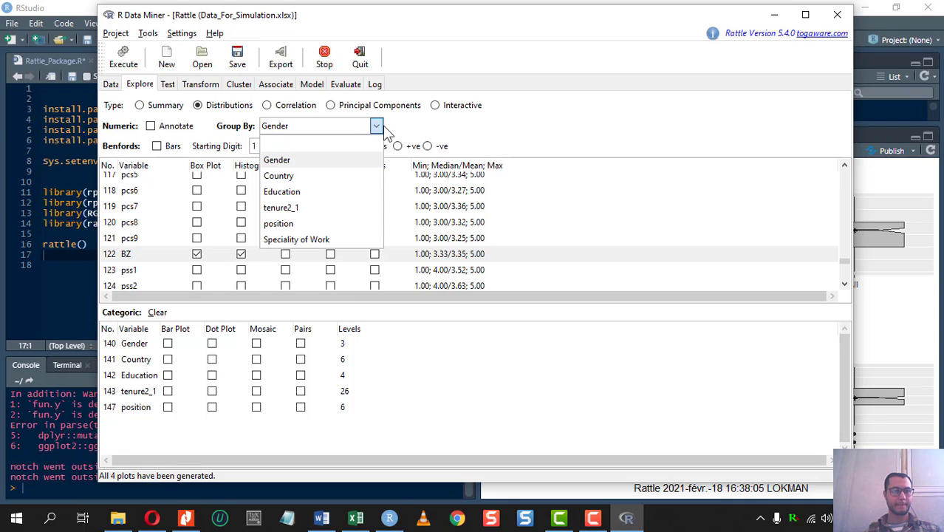
click(295, 175)
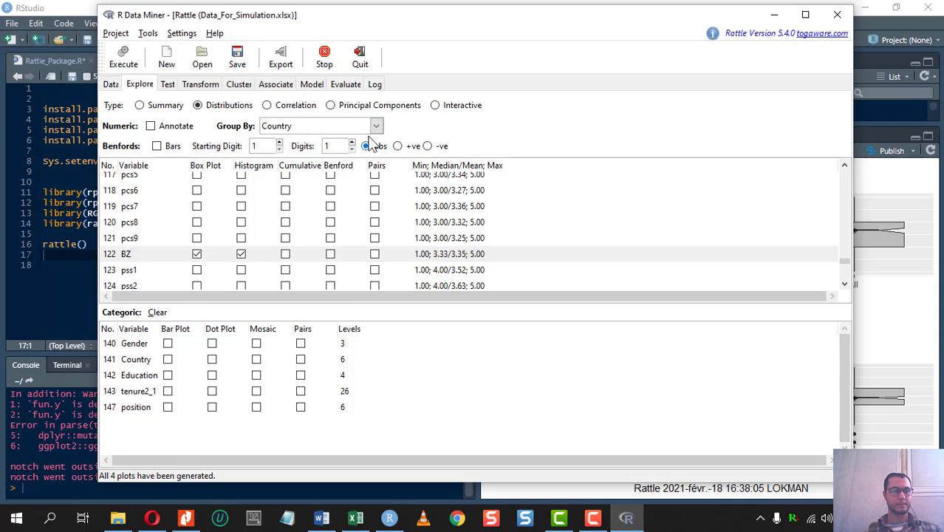
click(377, 128)
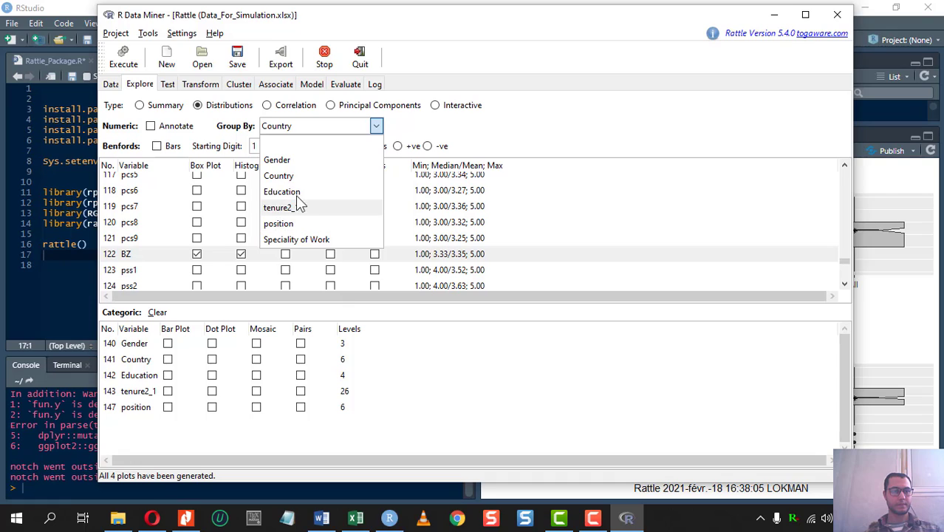
click(258, 426)
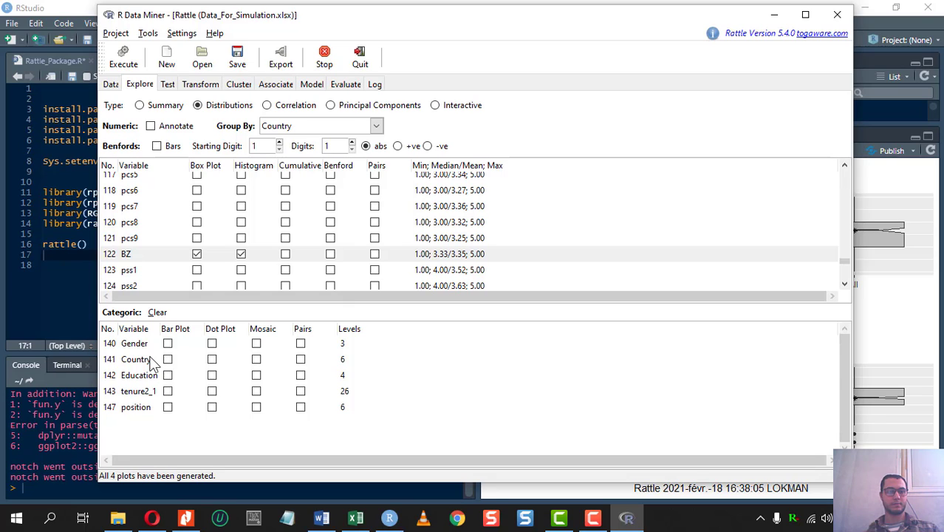
click(373, 127)
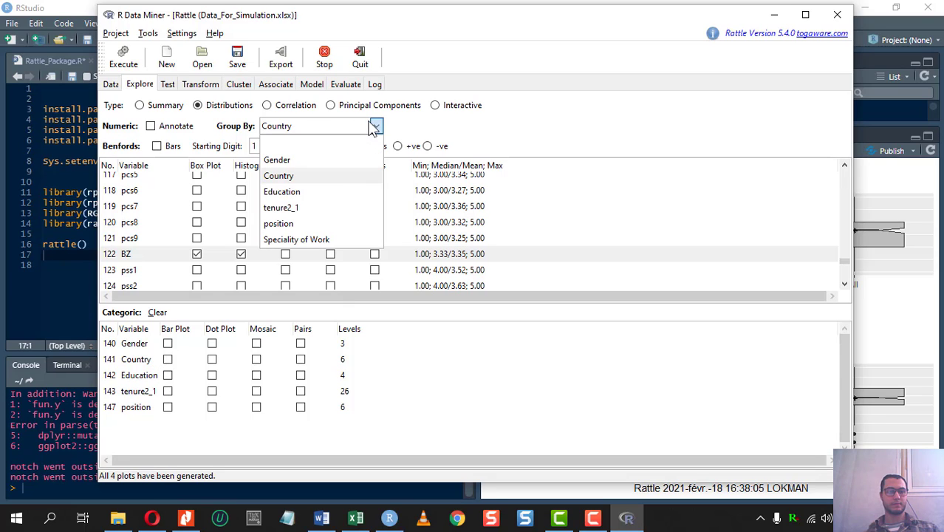
click(316, 177)
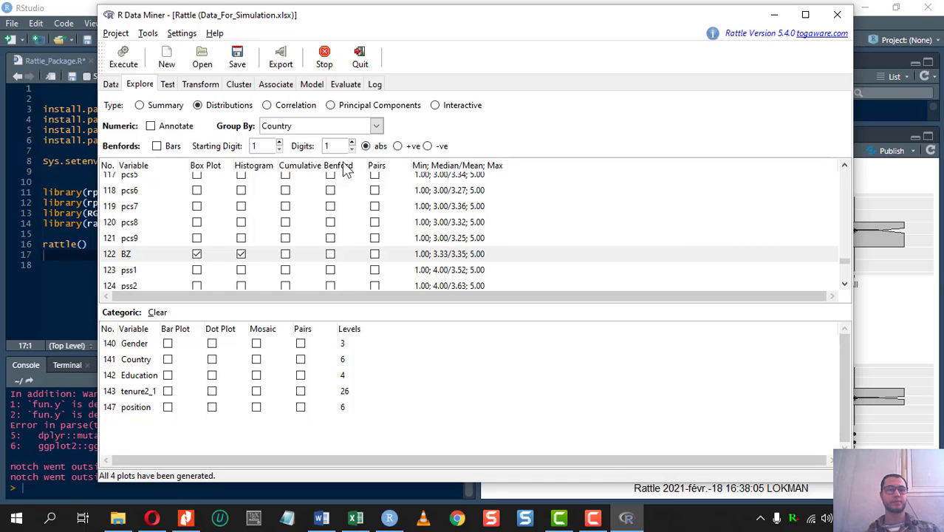
click(126, 62)
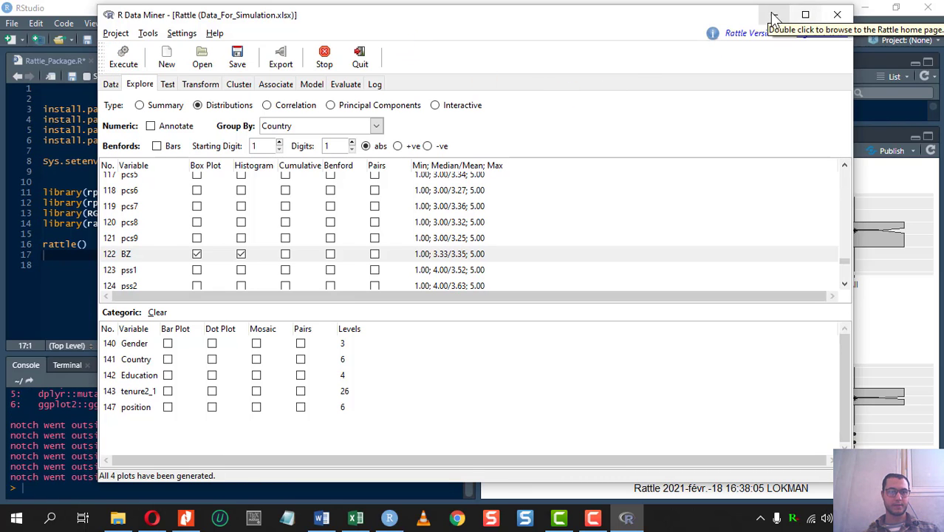
- Examine the density plots and box plots of TX and BZ by Country in RStudio, and return to Rattle
drag(743, 20, 680, 31)
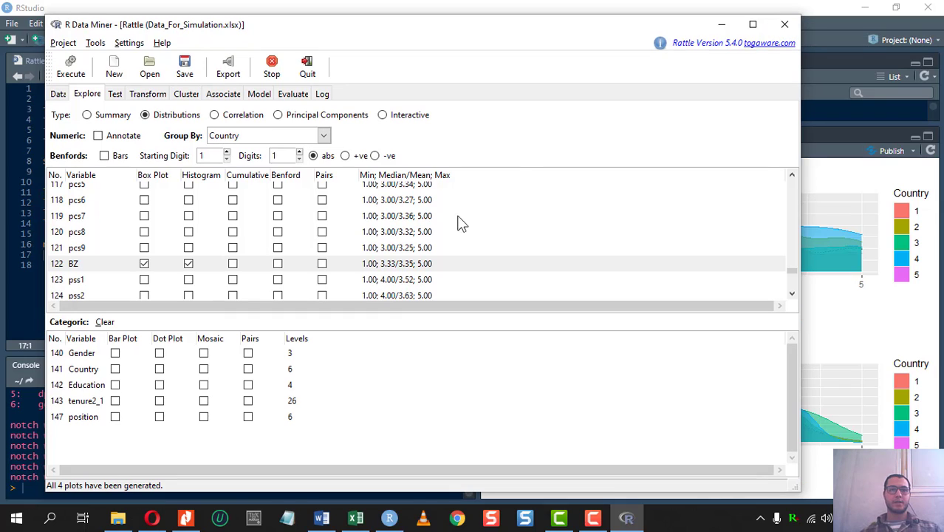
click(714, 26)
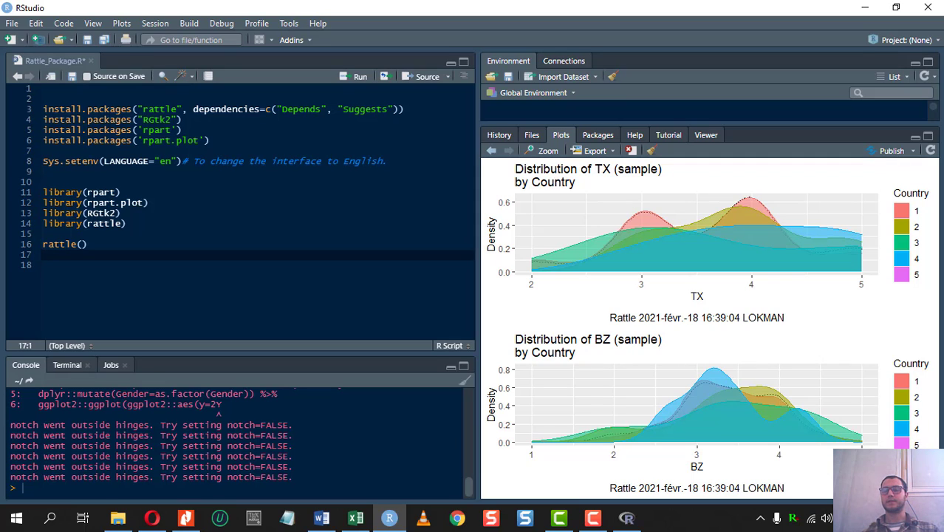
click(491, 151)
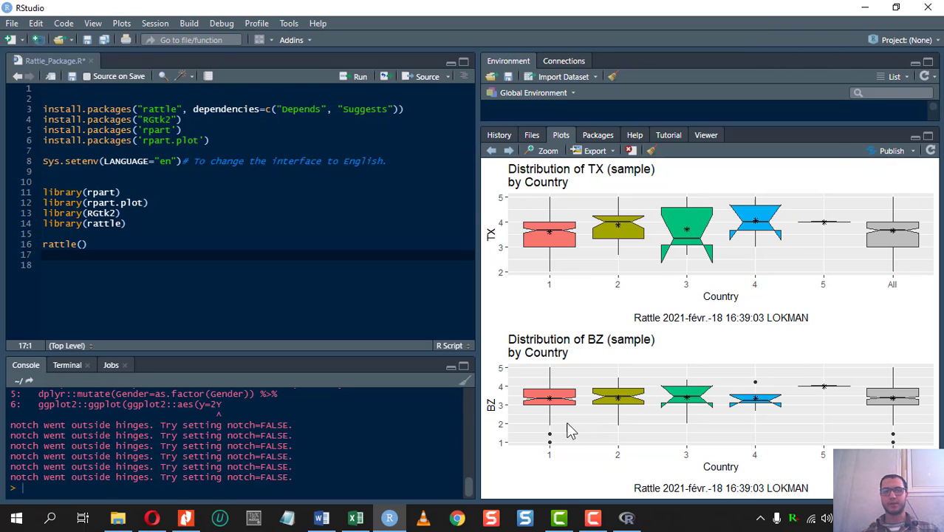
click(506, 136)
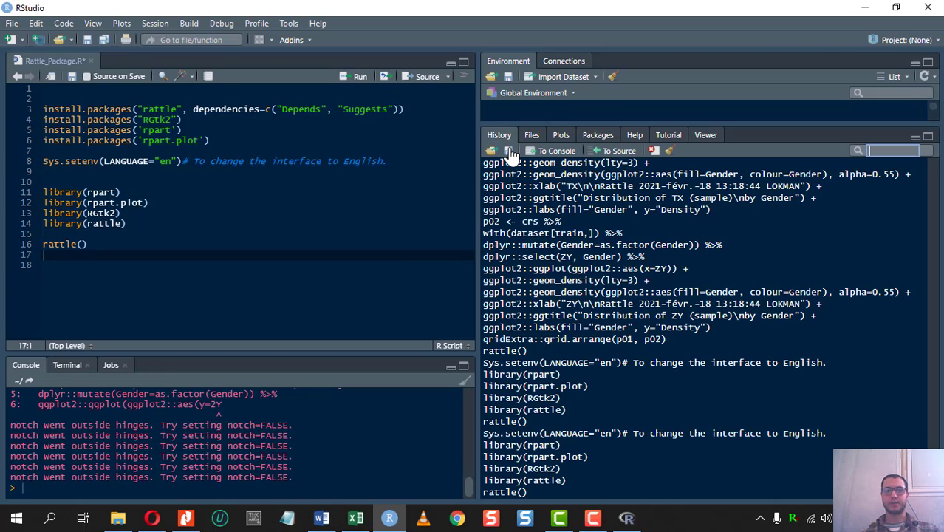
click(705, 137)
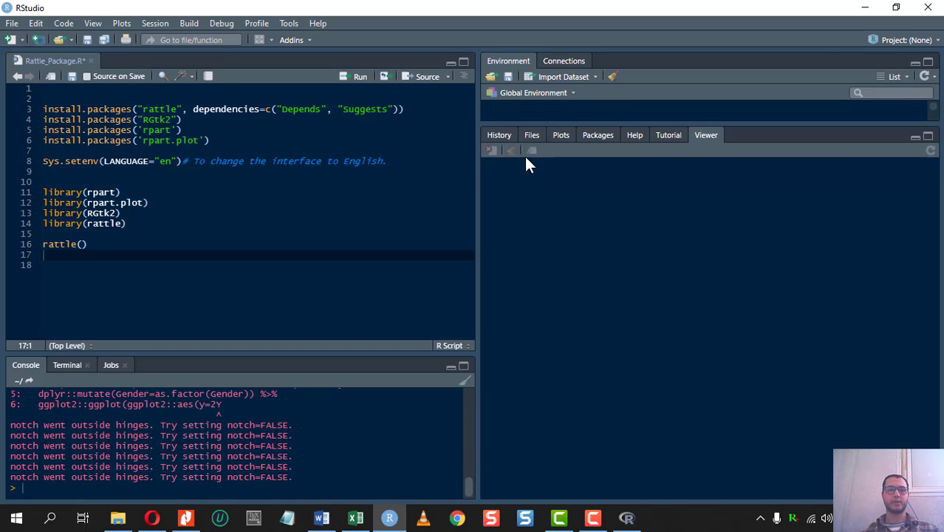
click(561, 135)
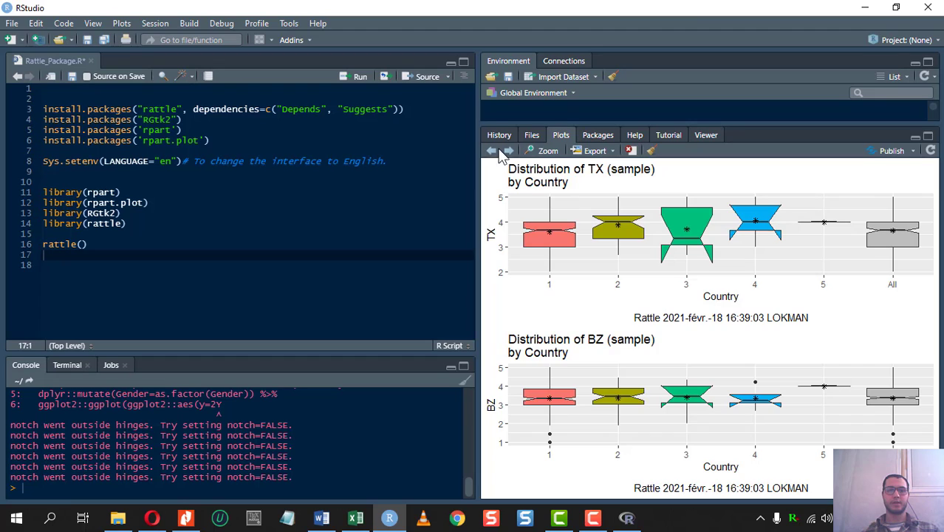
click(625, 520)
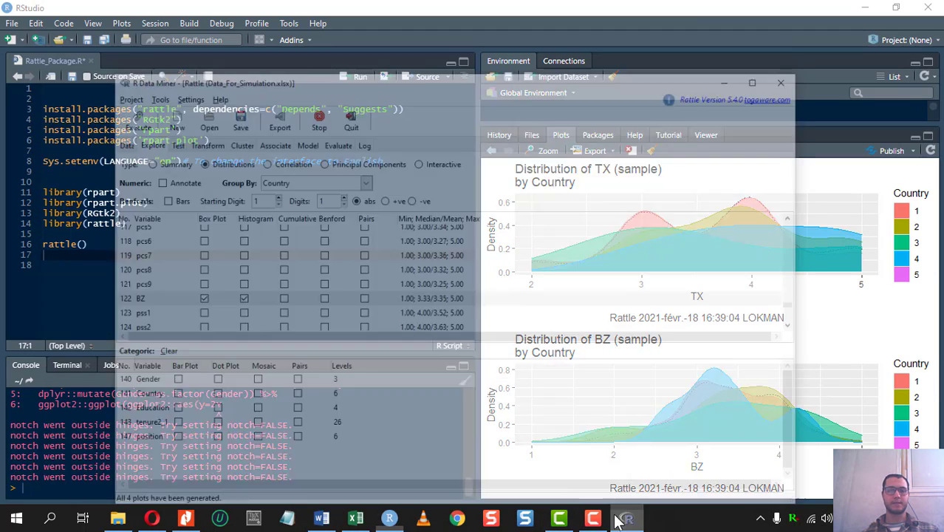
- Generate the correlation summary and plot of the numeric variables using the Pearson method
drag(359, 35, 414, 33)
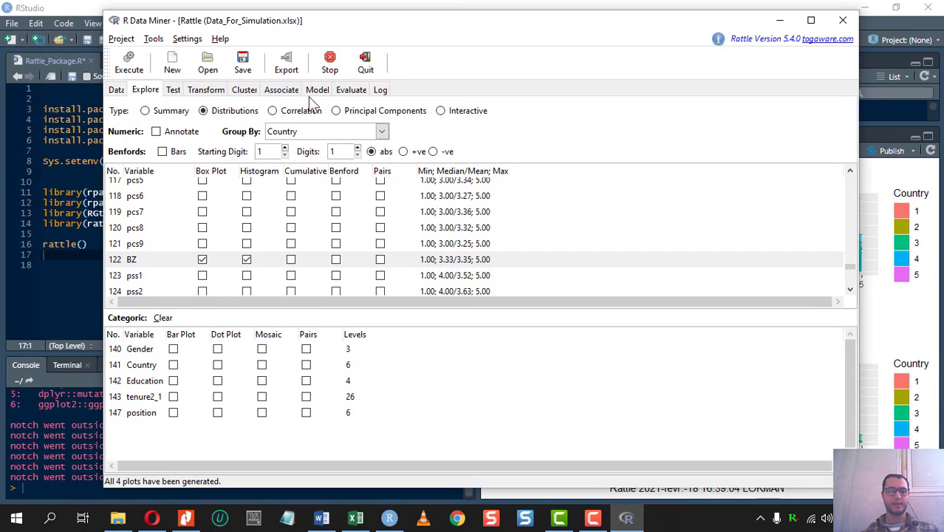
click(273, 110)
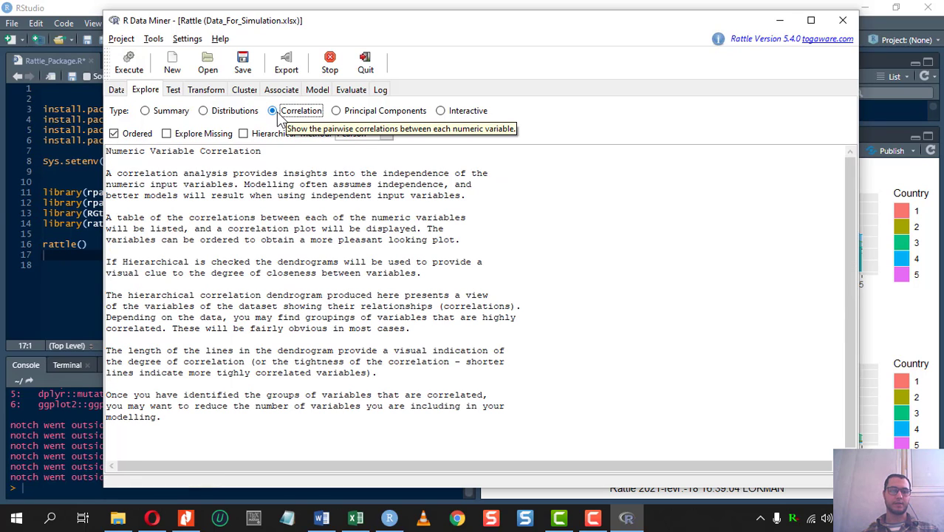
click(386, 133)
click(362, 152)
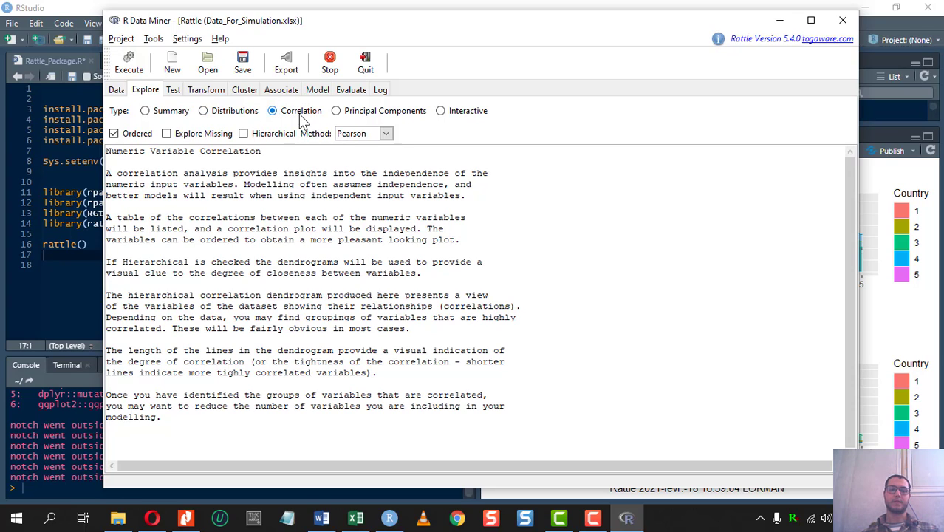
click(143, 65)
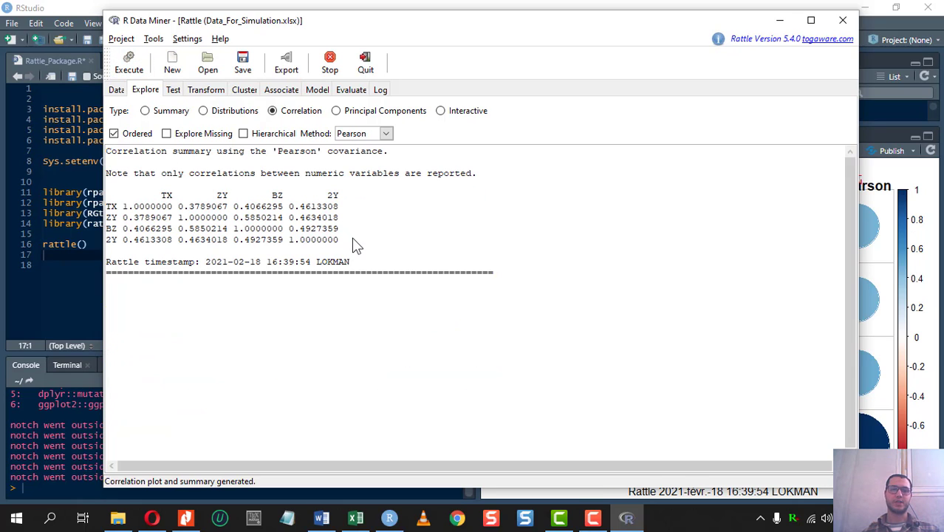
- Arrange Rattle beside the RStudio plot and examine the Pearson correlation matrix and plot for TX, ZY, BZ and 2Y
drag(354, 243, 116, 196)
drag(607, 16, 530, 23)
click(258, 235)
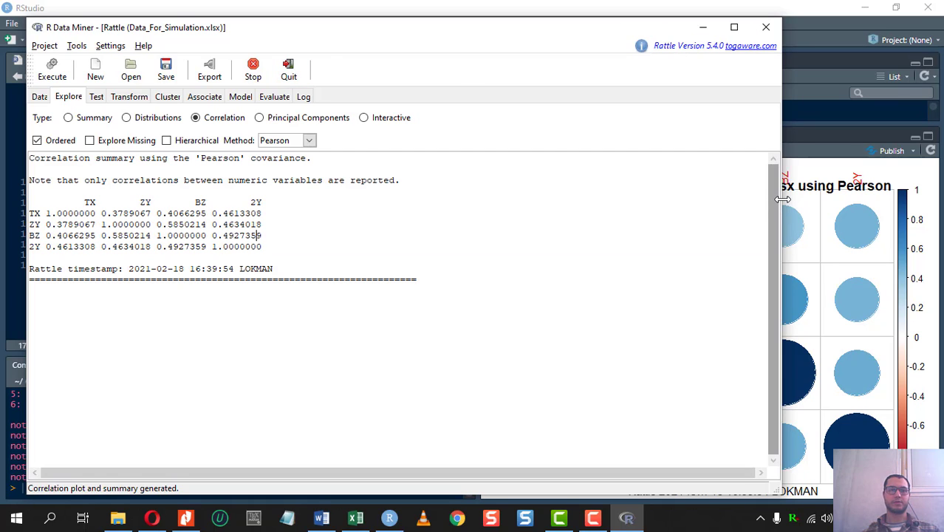
drag(780, 205, 403, 200)
click(650, 221)
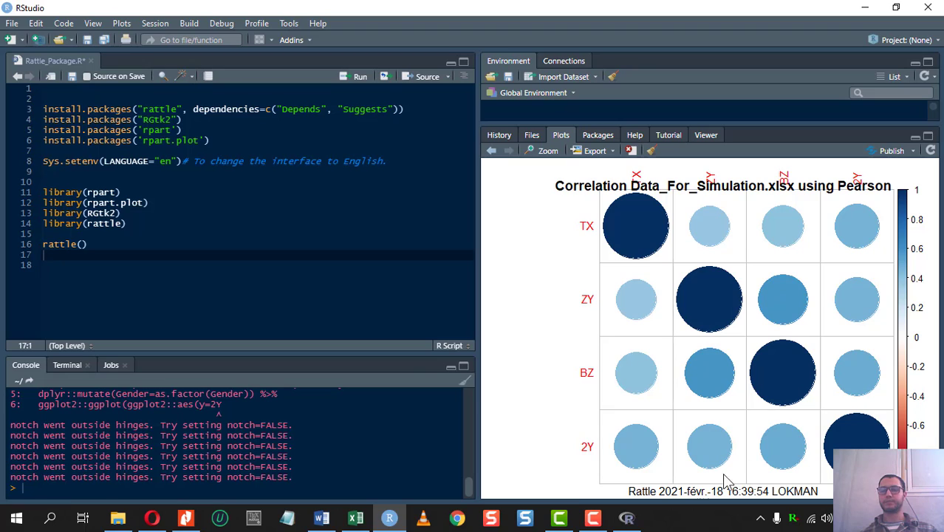
click(627, 519)
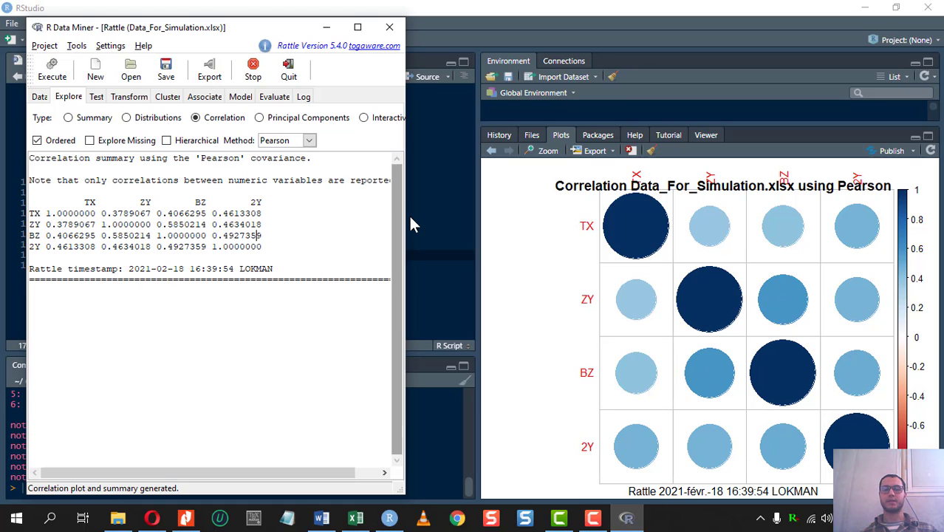
- Change the correlation method to Kendall and regenerate the correlation summary and plot
click(310, 141)
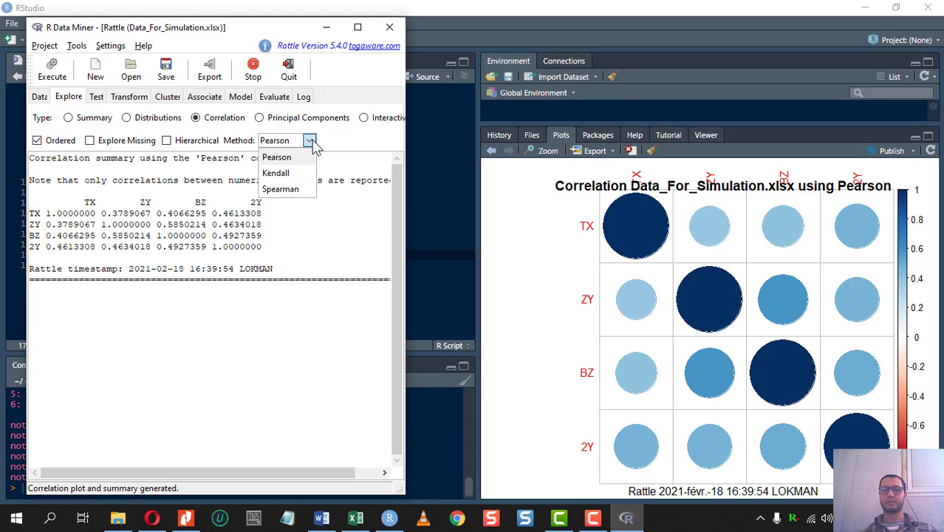
click(289, 175)
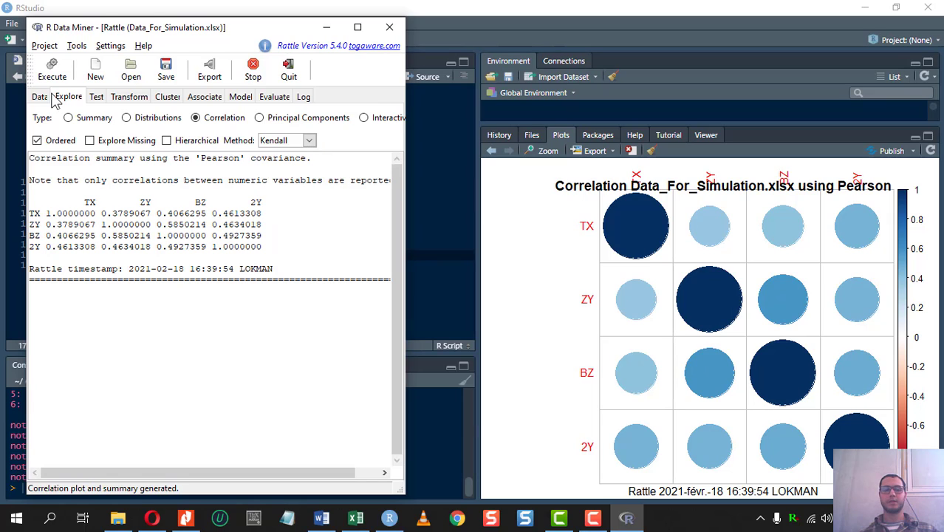
click(50, 70)
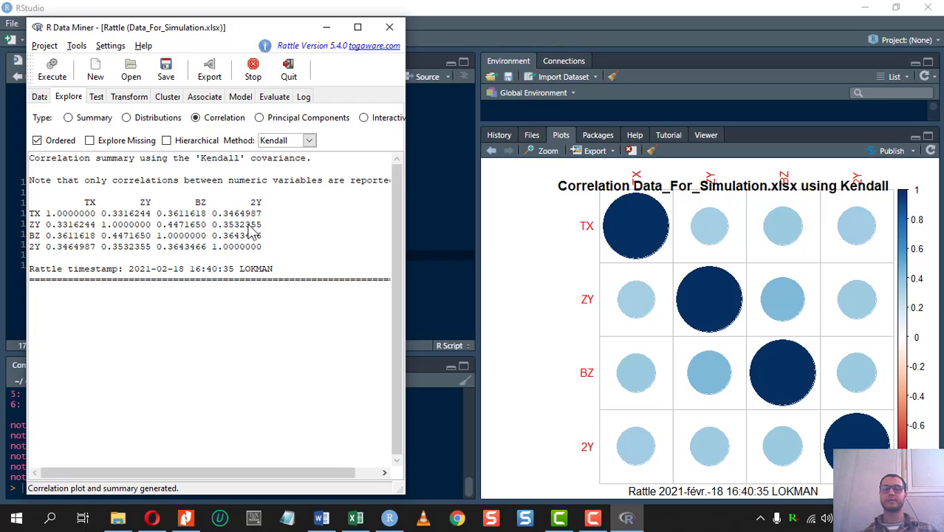
- Change the correlation method to Spearman and regenerate the correlation summary and plot
click(308, 141)
click(293, 189)
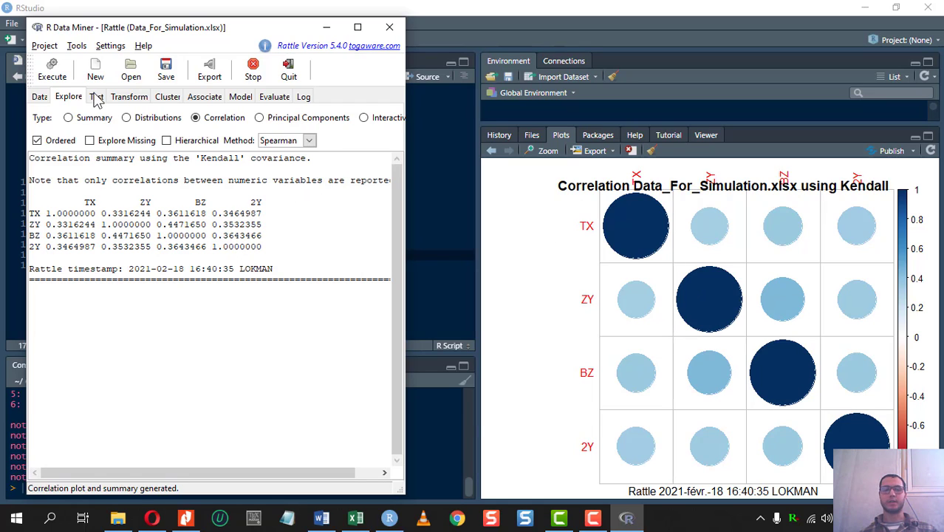
click(53, 70)
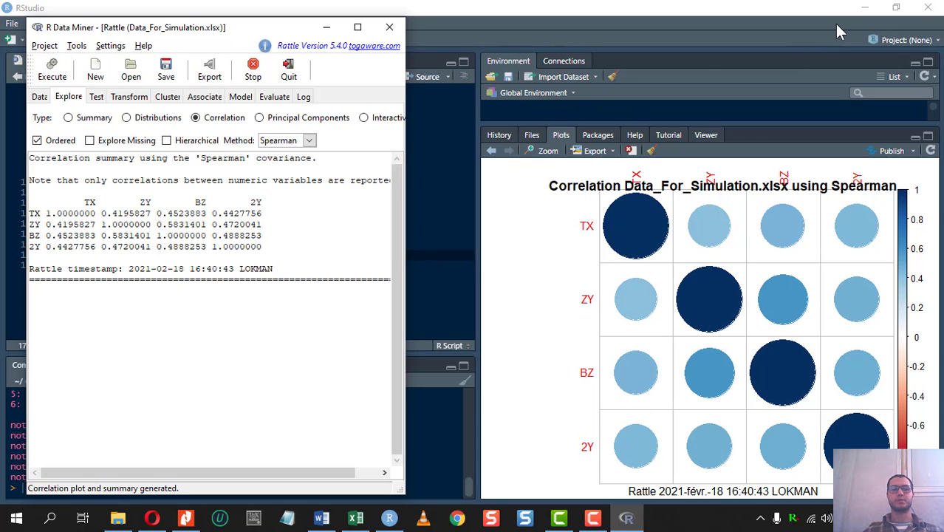
- Widen the Rattle window again and view the Principal Components analysis options
drag(405, 80, 838, 80)
drag(481, 34, 560, 29)
click(378, 113)
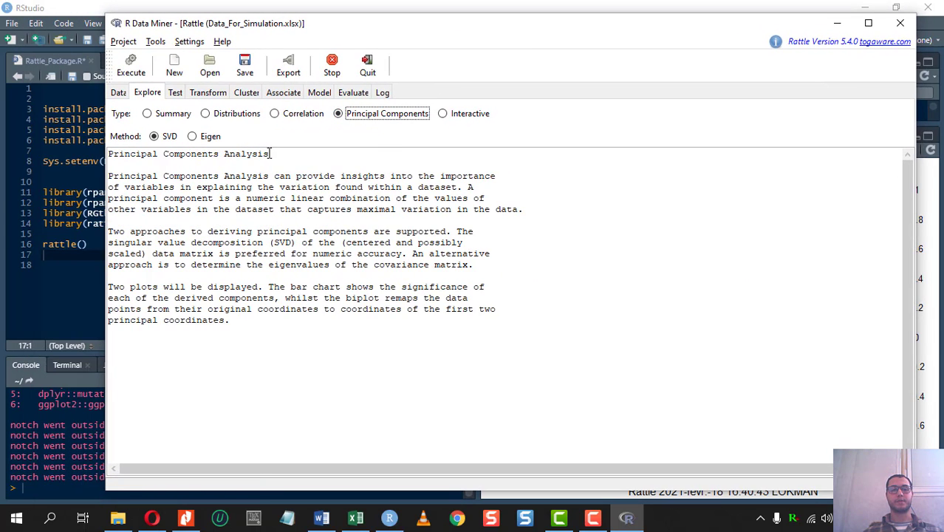
- Run a two-sample F-test with TX as Sample 1, grouped by the engagment target
click(176, 93)
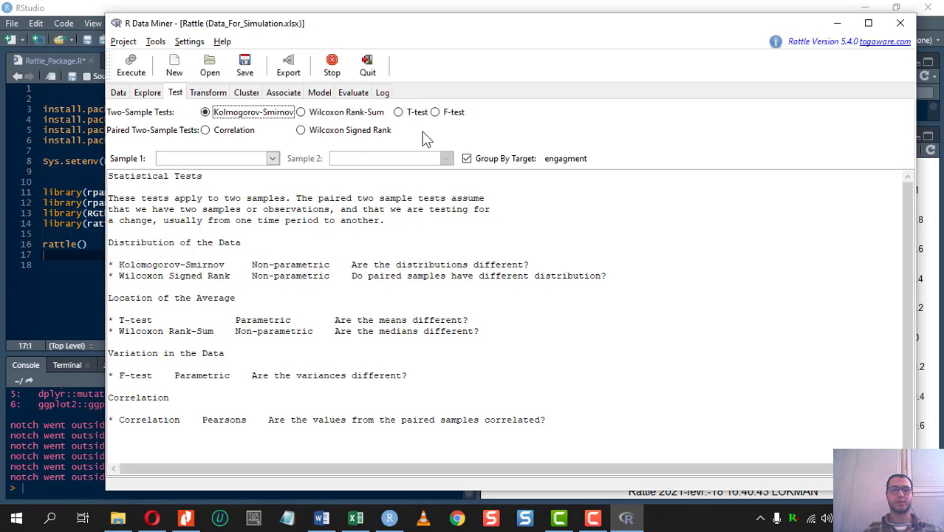
click(437, 114)
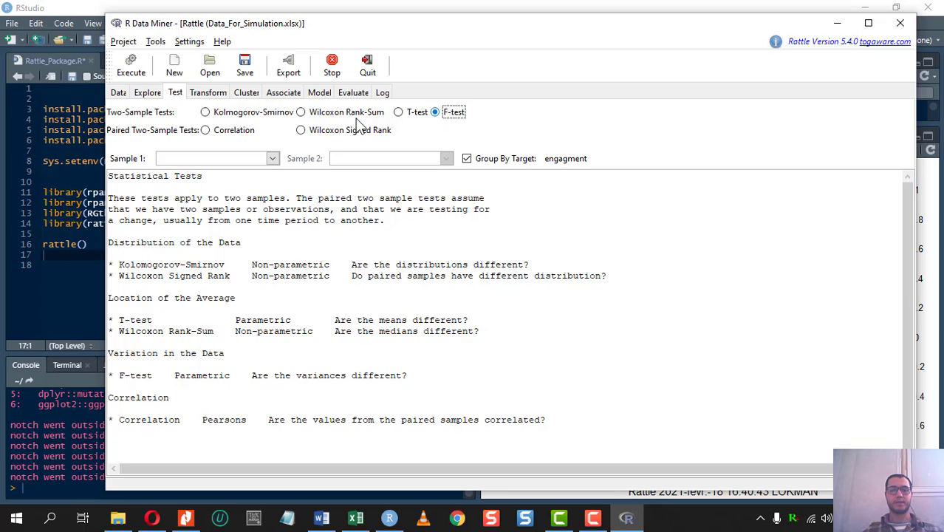
click(123, 72)
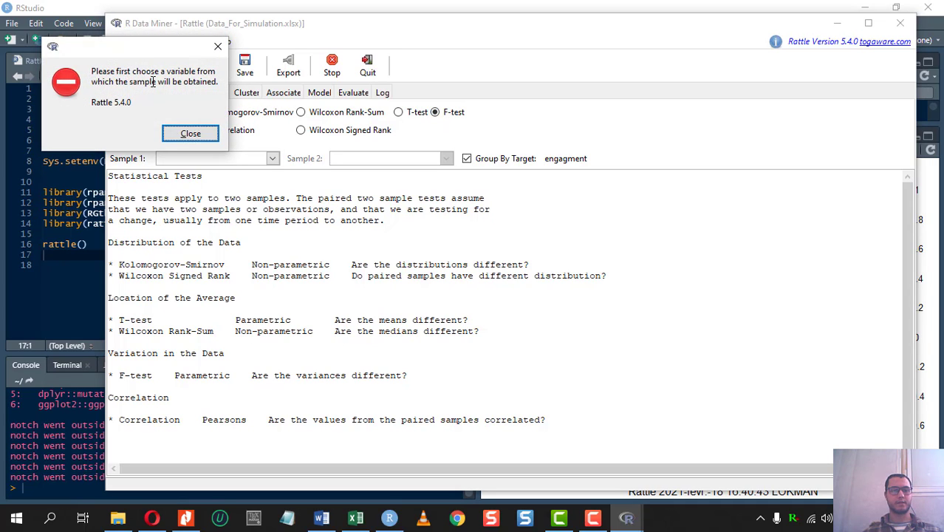
click(190, 135)
click(399, 113)
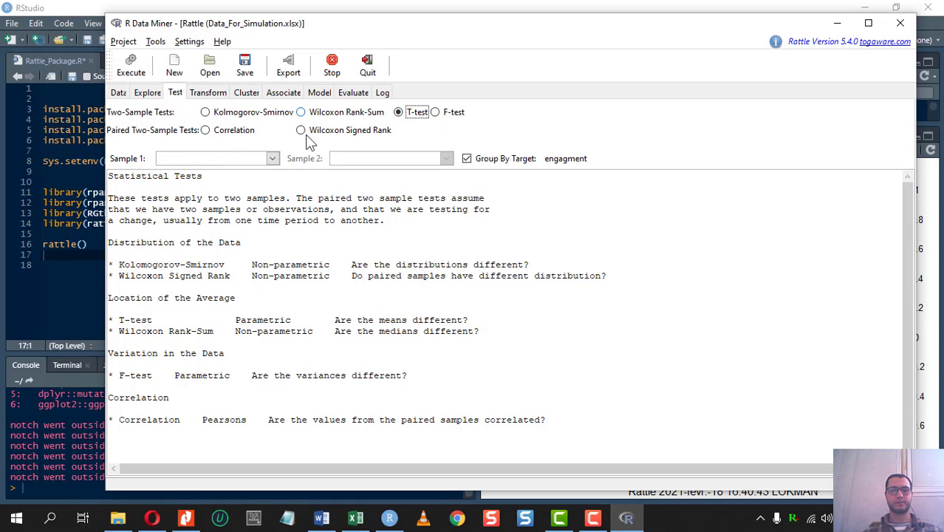
click(273, 158)
click(183, 191)
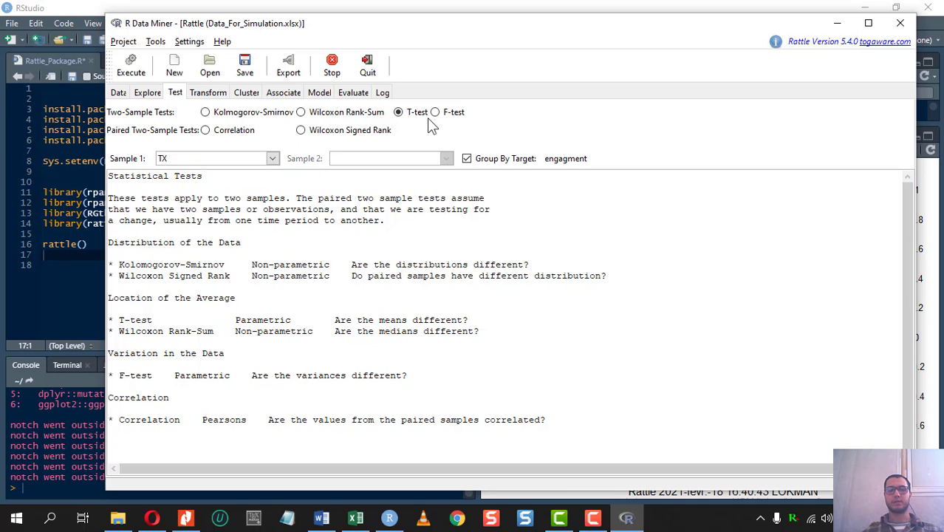
click(434, 113)
click(132, 66)
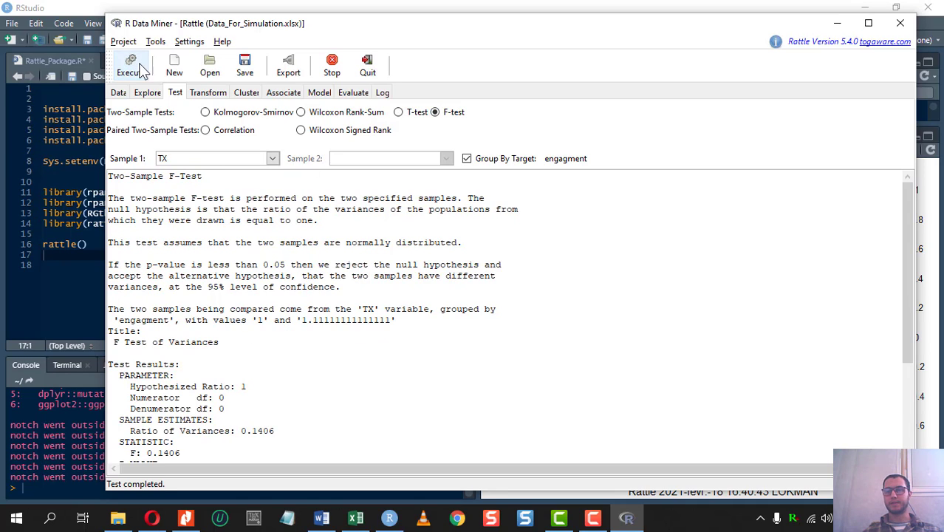
- Examine the F-test results for TX, including the parameters, variance ratio, statistic and confidence intervals
scroll(443, 317, down, 3)
drag(109, 287, 196, 442)
click(326, 408)
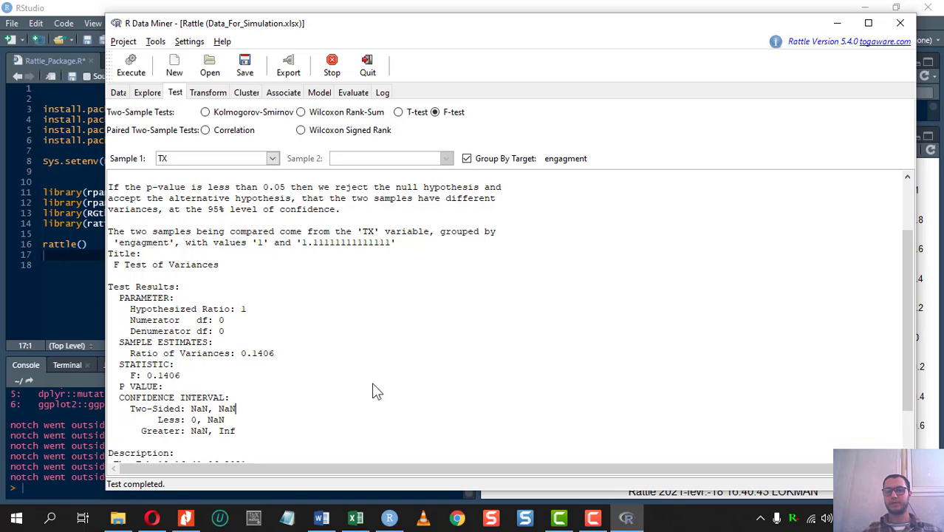
drag(280, 444, 205, 310)
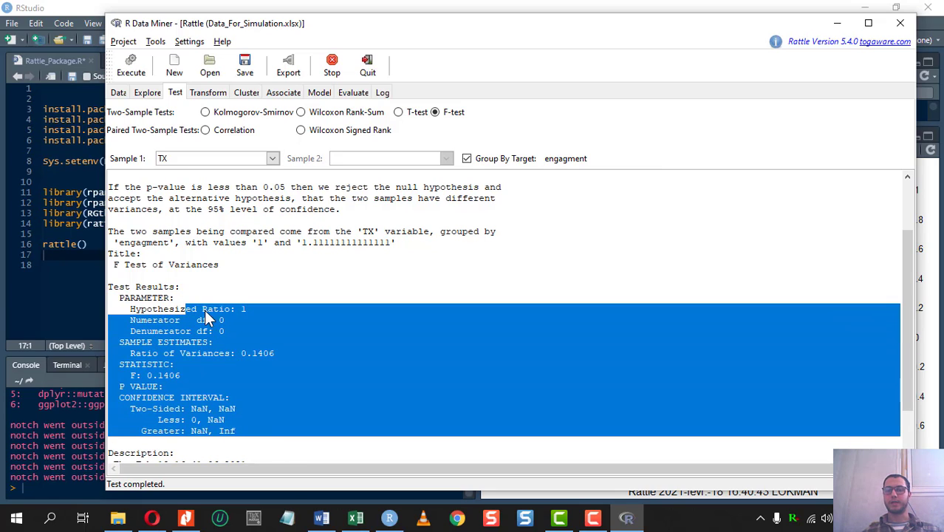
click(203, 310)
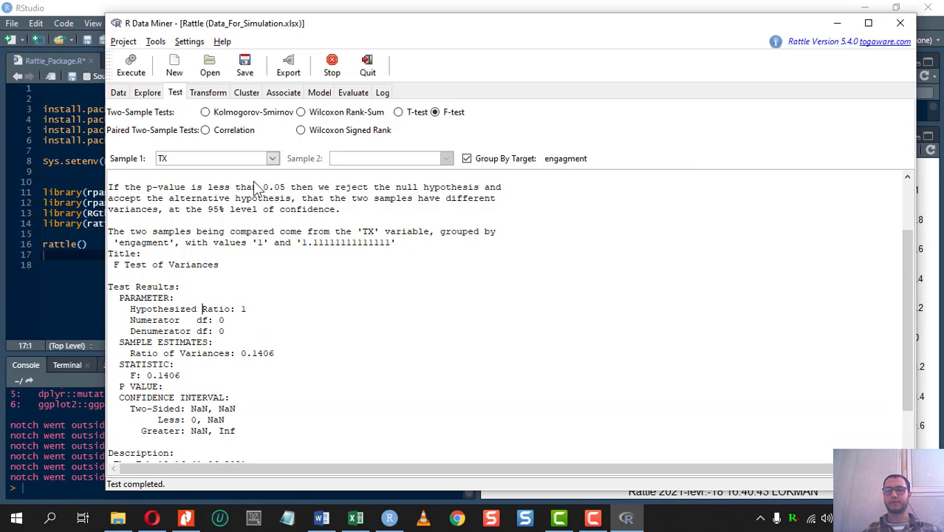
- Review the Rescale transformation for POS, the KMeans clustering and association options, and the decision tree model settings
click(212, 95)
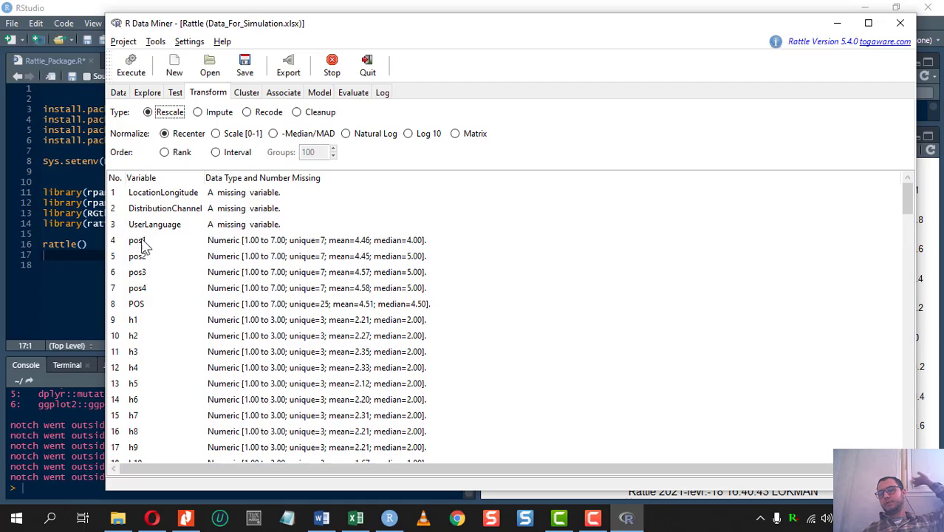
click(157, 305)
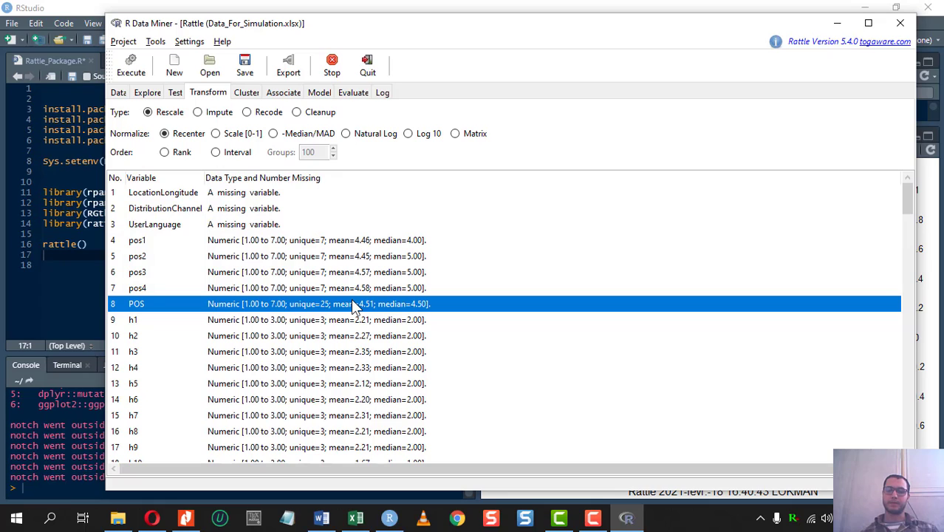
click(247, 93)
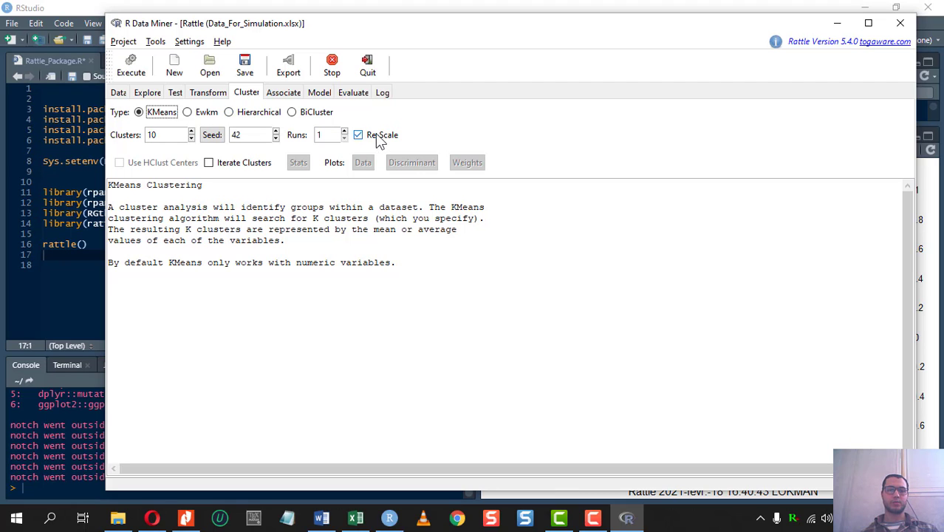
drag(398, 22, 376, 21)
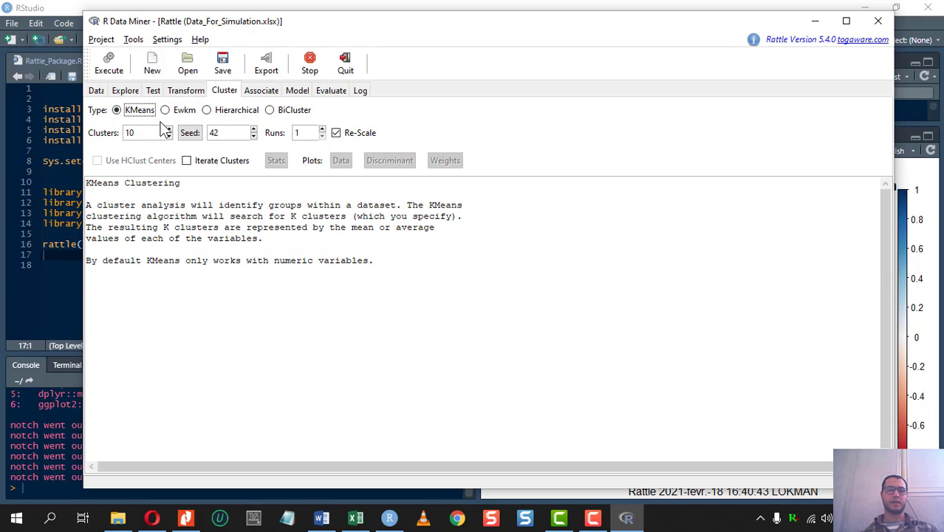
click(267, 89)
click(297, 90)
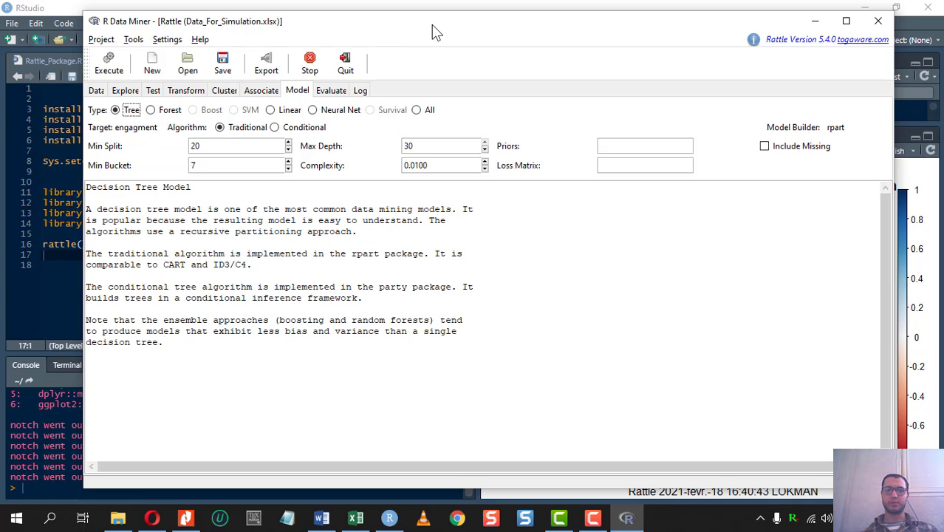
drag(435, 31, 420, 31)
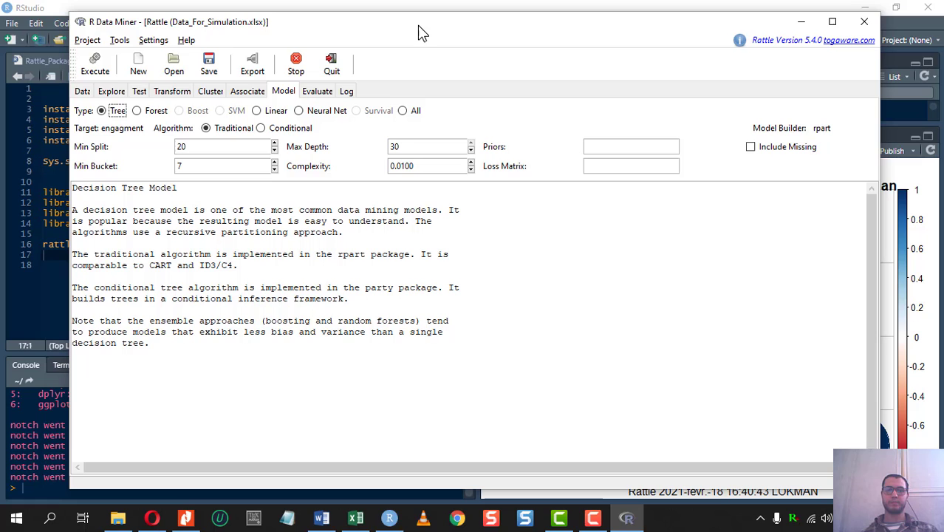
- Check the Engagement equation in the Word document and return to Rattle
click(322, 517)
click(512, 252)
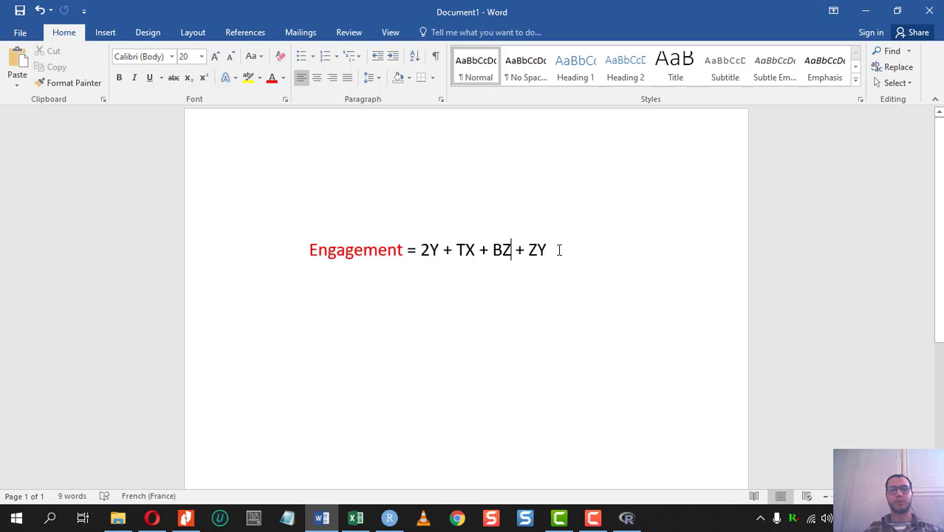
click(865, 11)
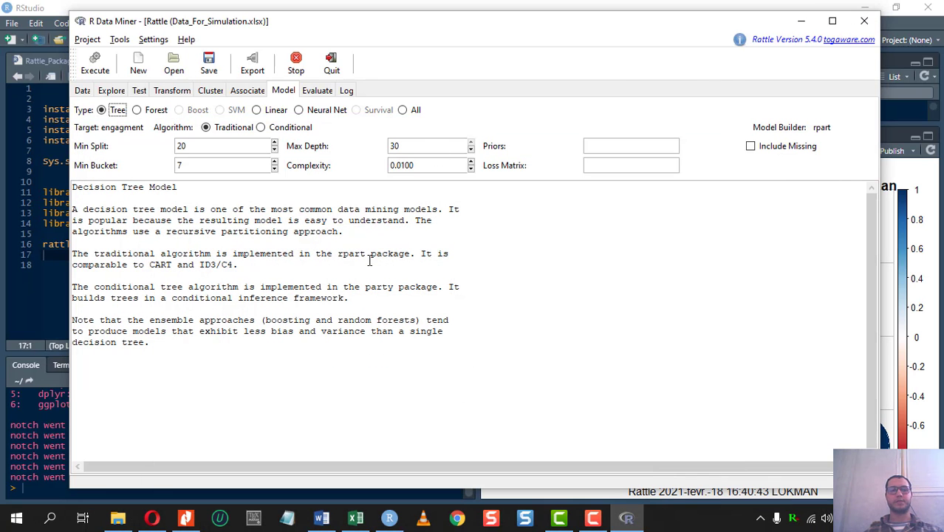
- Build a numeric Linear regression model for the engagment target
click(258, 110)
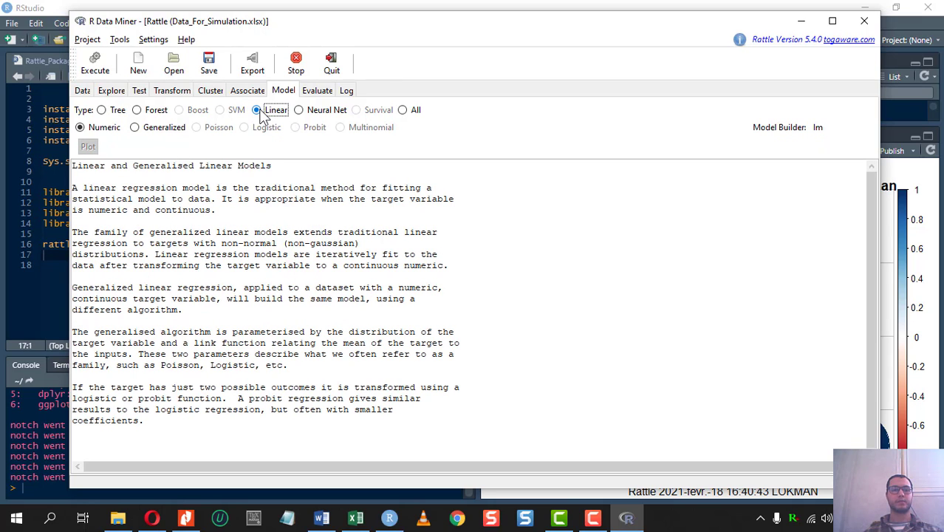
drag(392, 28, 405, 23)
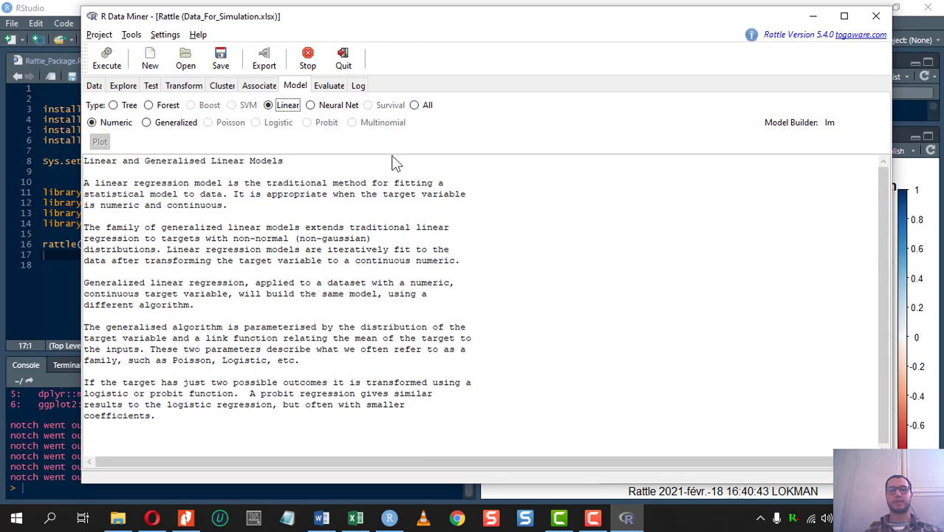
click(106, 63)
- Examine the residuals and the coefficients table of the linear model, including the significance of 2Y, TX, BZ and ZY
scroll(274, 389, down, 1)
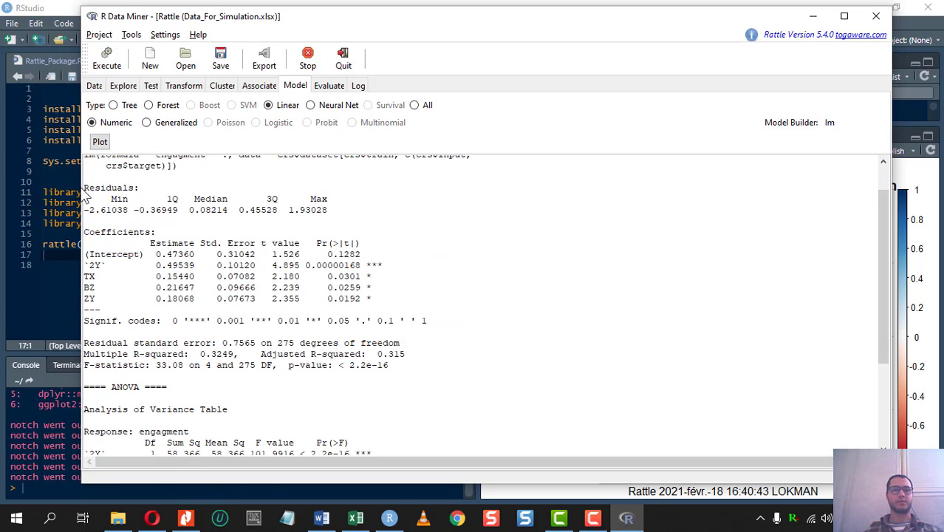
drag(85, 189, 330, 209)
scroll(140, 273, down, 1)
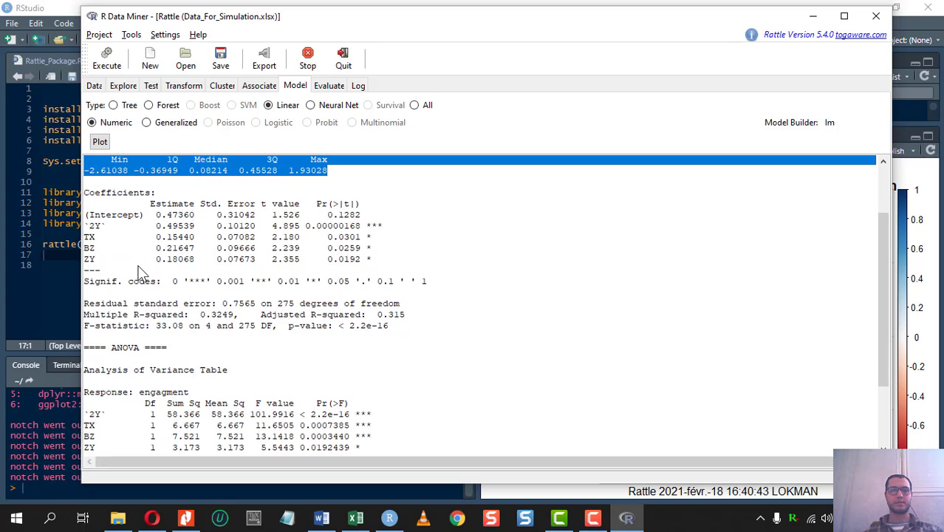
drag(266, 225, 256, 226)
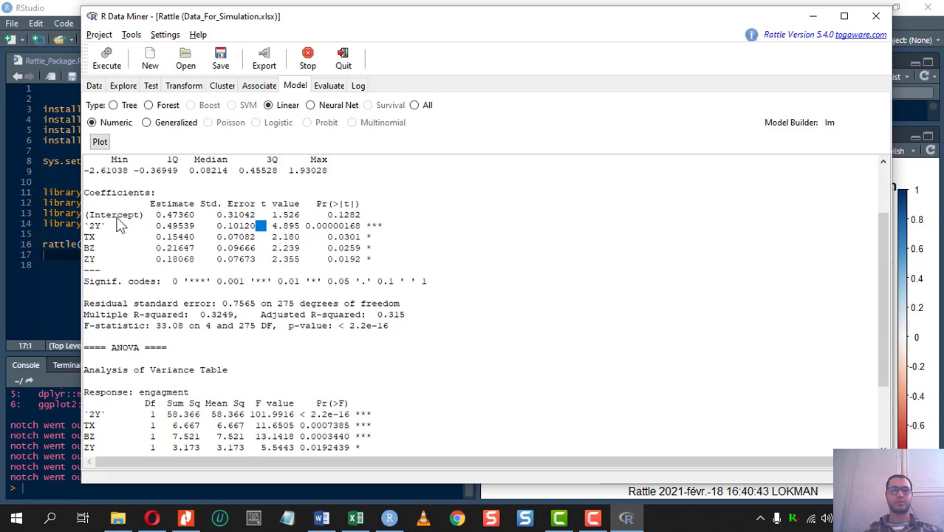
drag(86, 214, 369, 258)
click(393, 248)
click(372, 236)
click(384, 226)
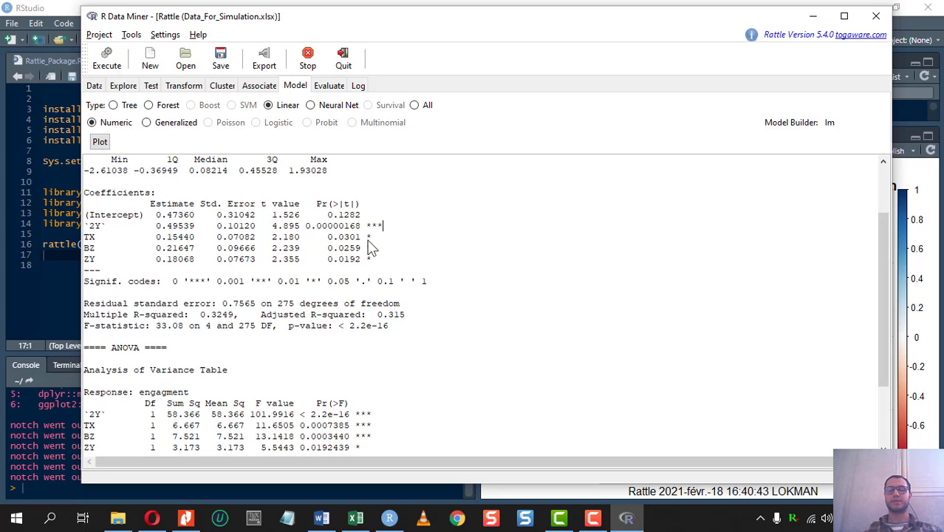
shift+click(372, 262)
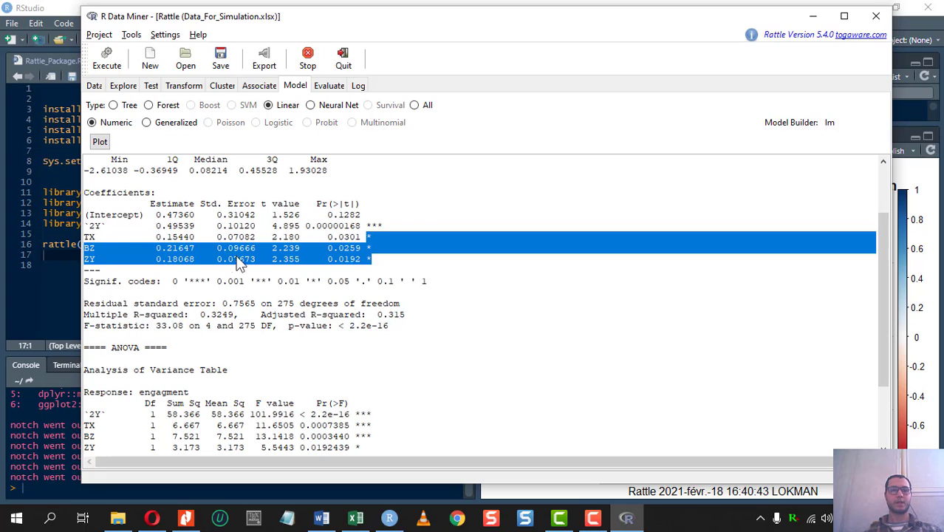
click(341, 237)
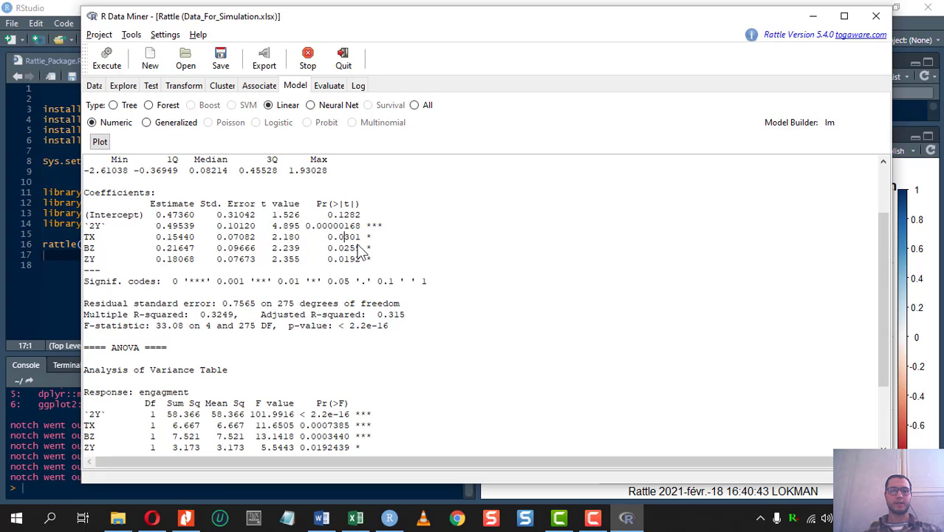
click(365, 259)
- Examine the linear model's multiple and adjusted R-squared, F-statistic and p-value
drag(134, 316, 373, 325)
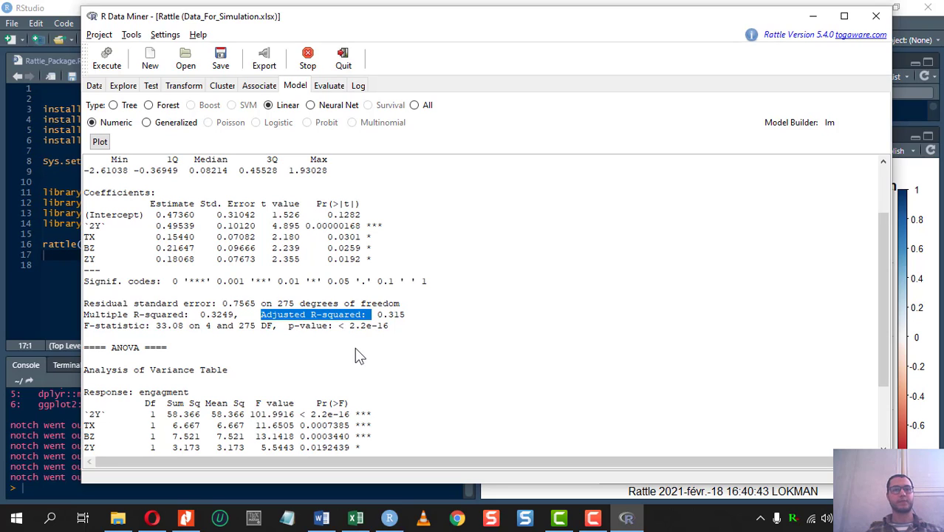
click(281, 378)
drag(90, 326, 191, 328)
click(258, 338)
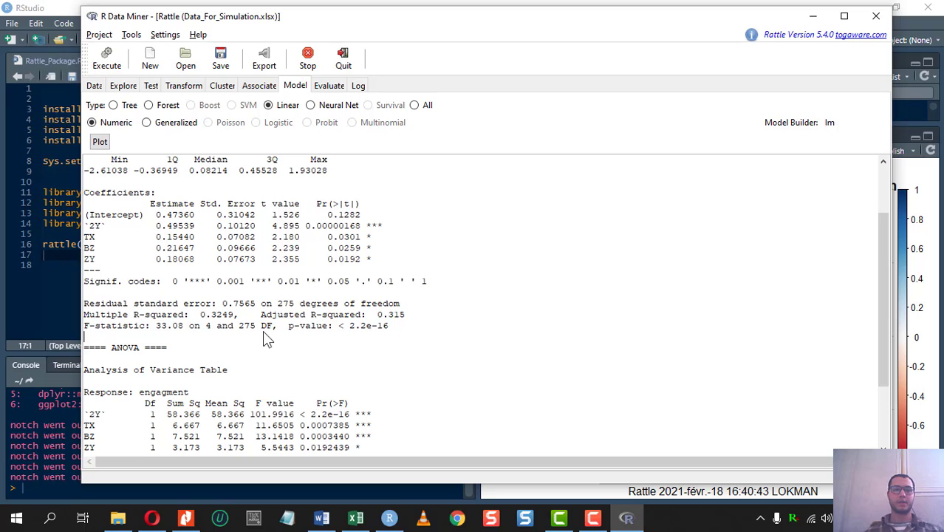
drag(293, 329, 386, 330)
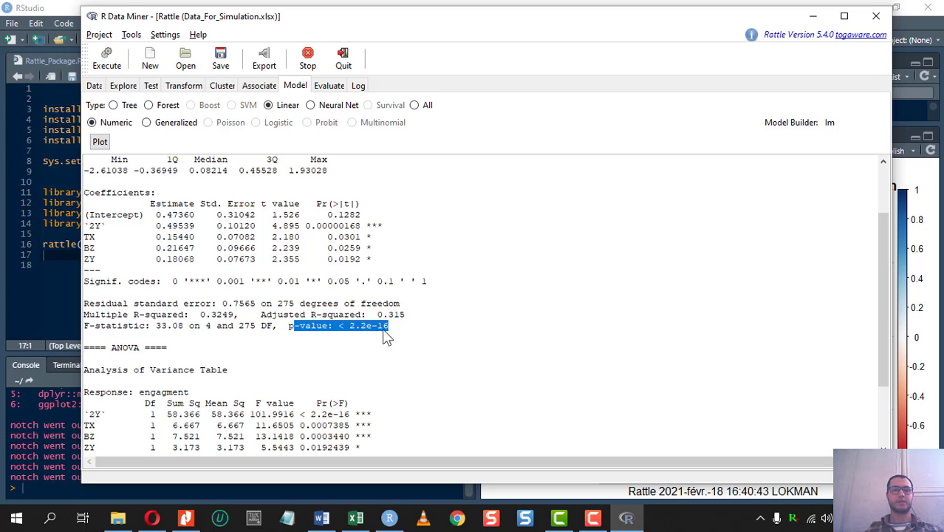
- Examine the ANOVA table for the engagment response, including the F values and significance levels of each predictor
scroll(309, 362, down, 3)
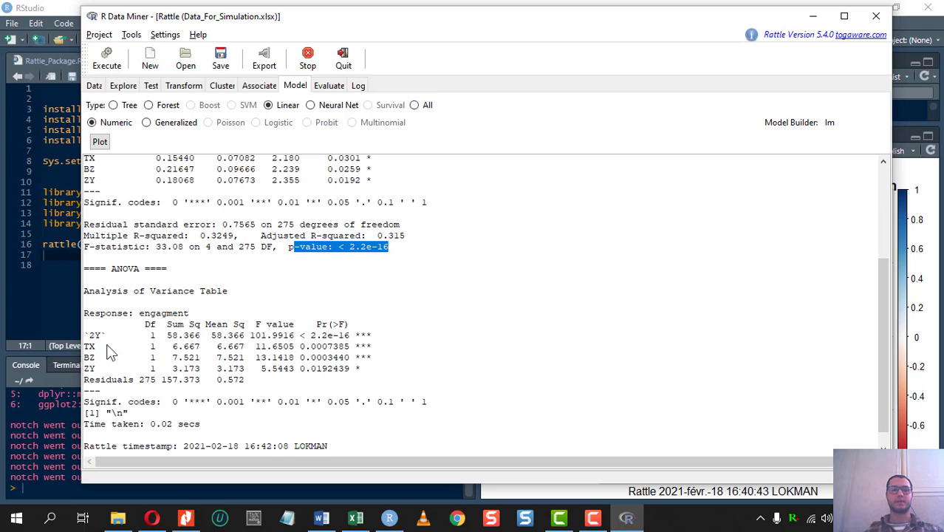
drag(106, 268, 156, 271)
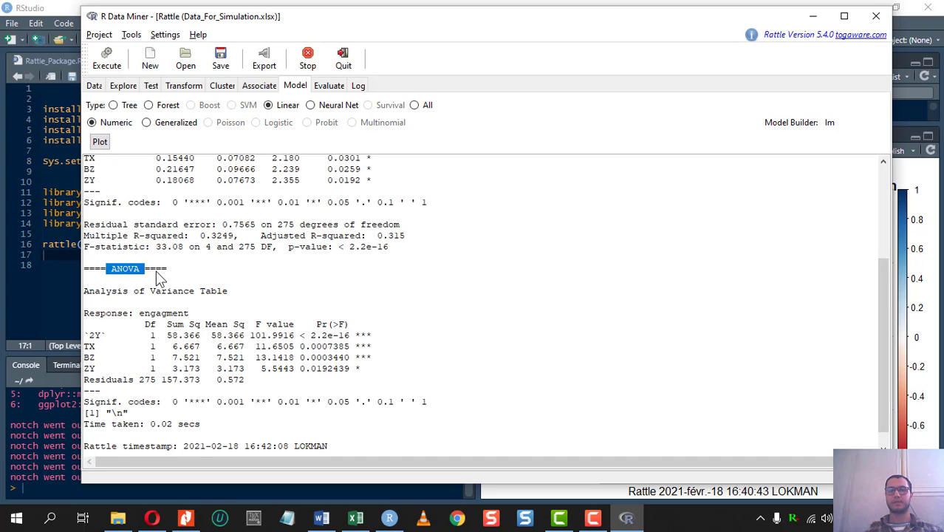
click(139, 289)
triple_click(111, 293)
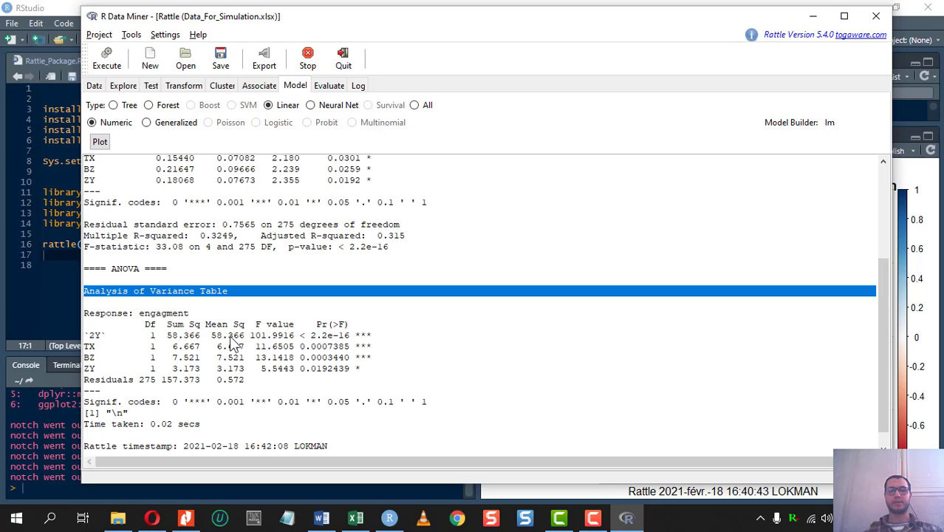
scroll(150, 351, down, 1)
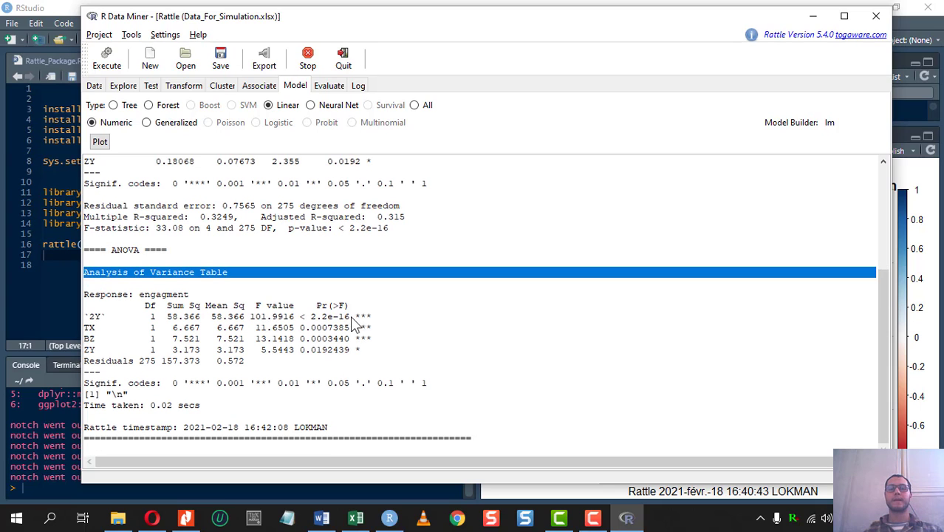
drag(342, 306, 363, 353)
drag(367, 308, 363, 336)
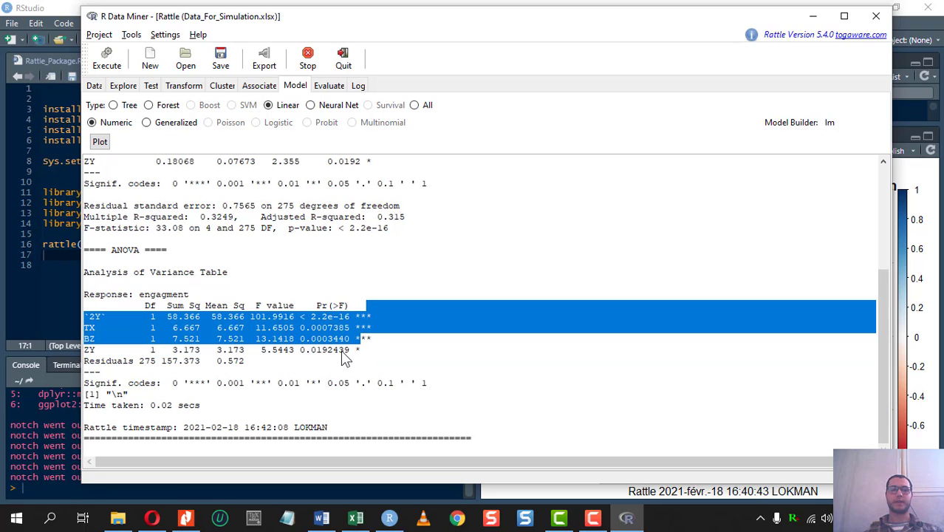
click(256, 305)
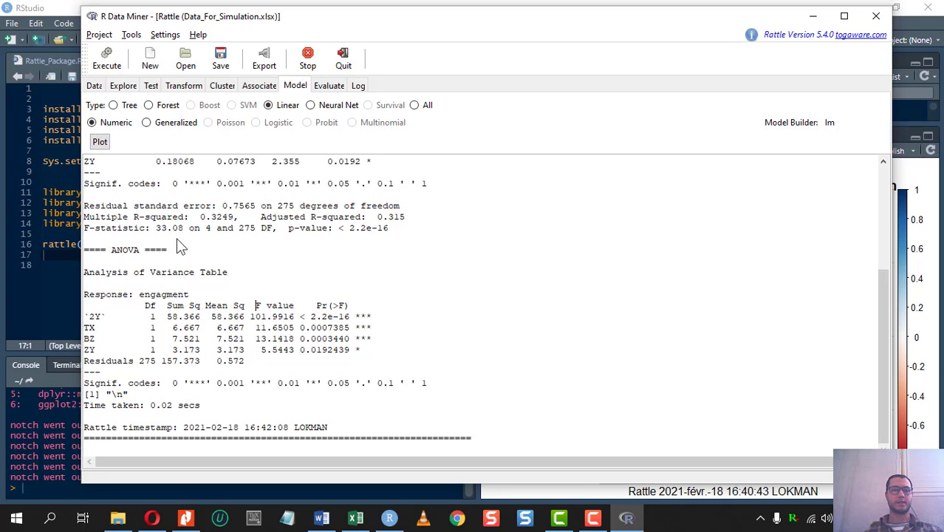
- Plot the linear model's diagnostic charts and view them in RStudio with a wider plots pane
scroll(222, 316, up, 2)
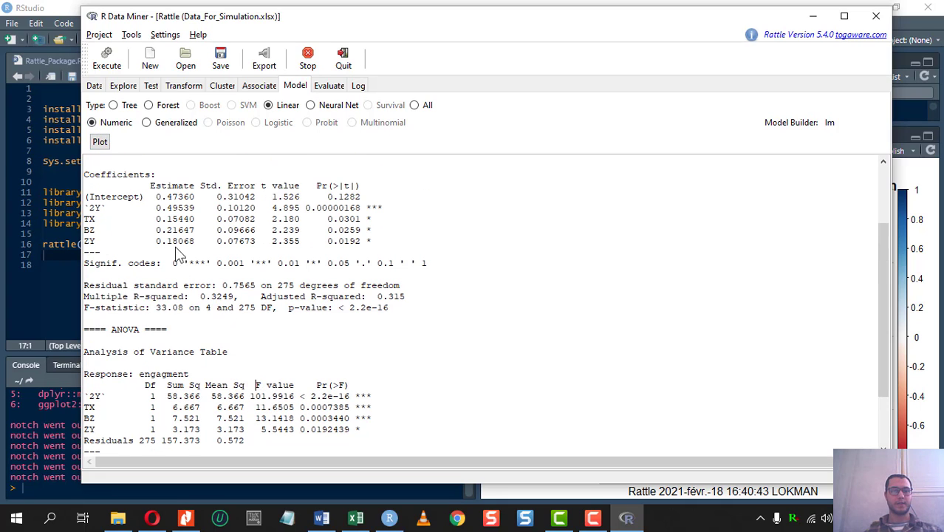
click(101, 143)
click(811, 17)
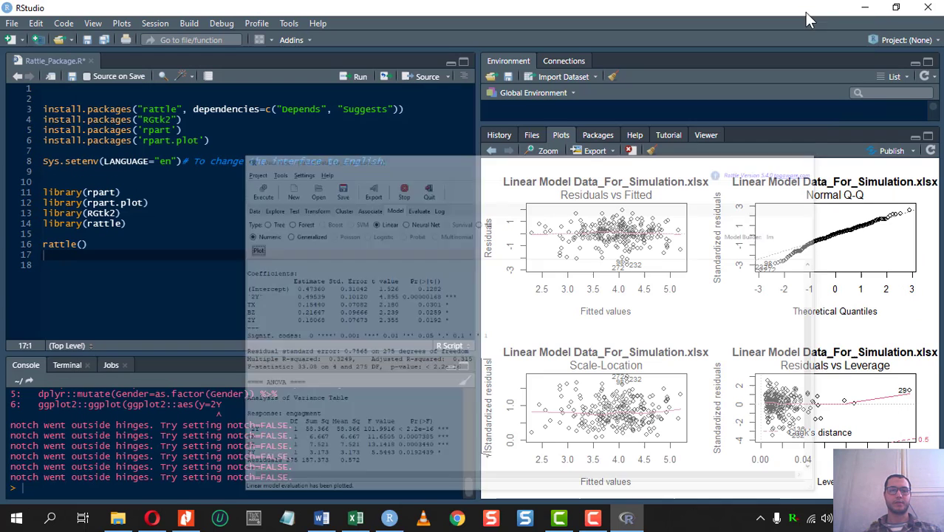
drag(479, 155, 390, 169)
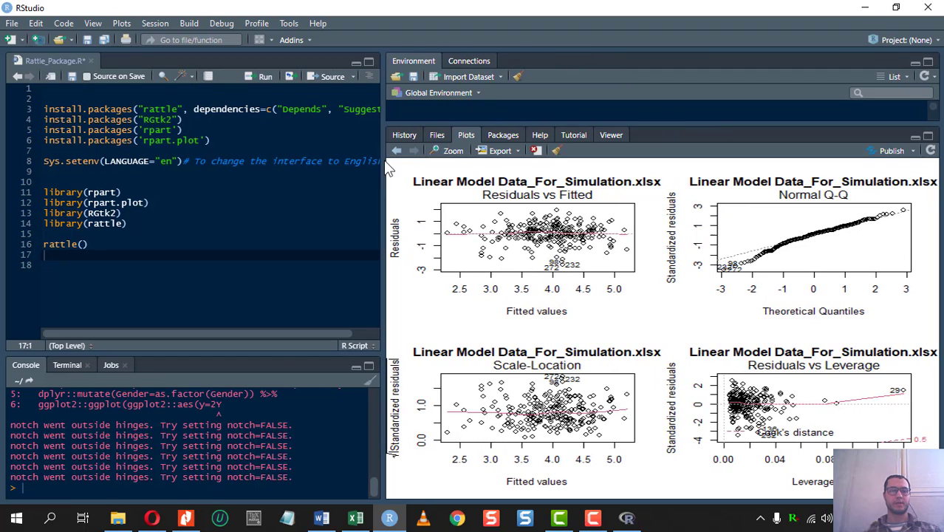
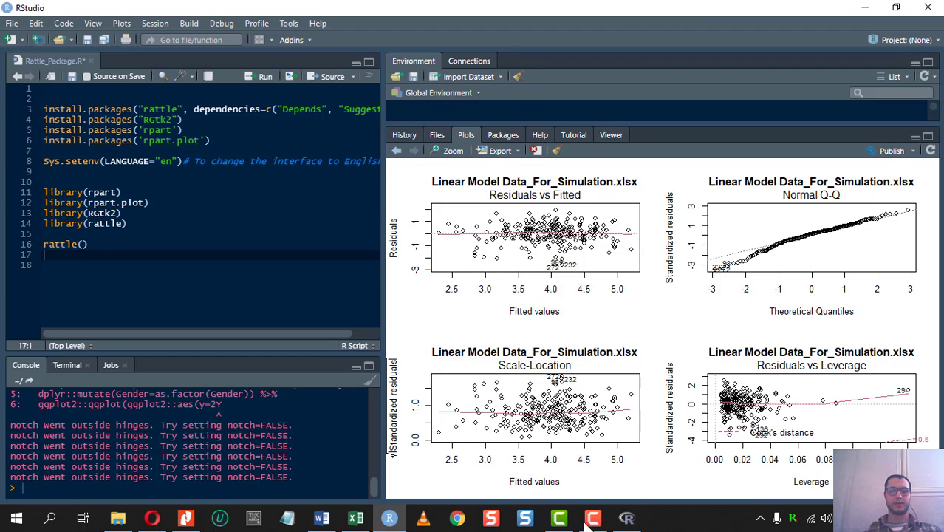
- Return to Rattle and evaluate the Linear model with a Predicted Versus Observed plot on the Validation data
click(630, 519)
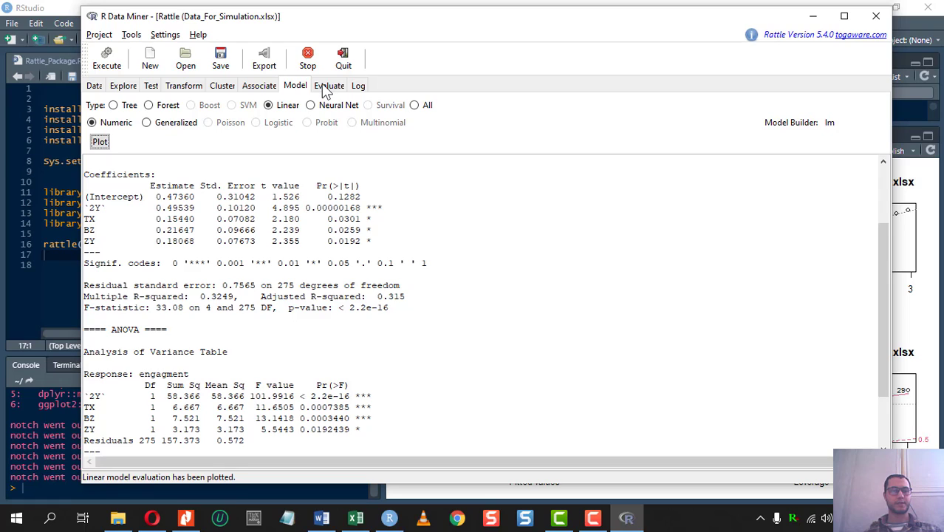
click(327, 87)
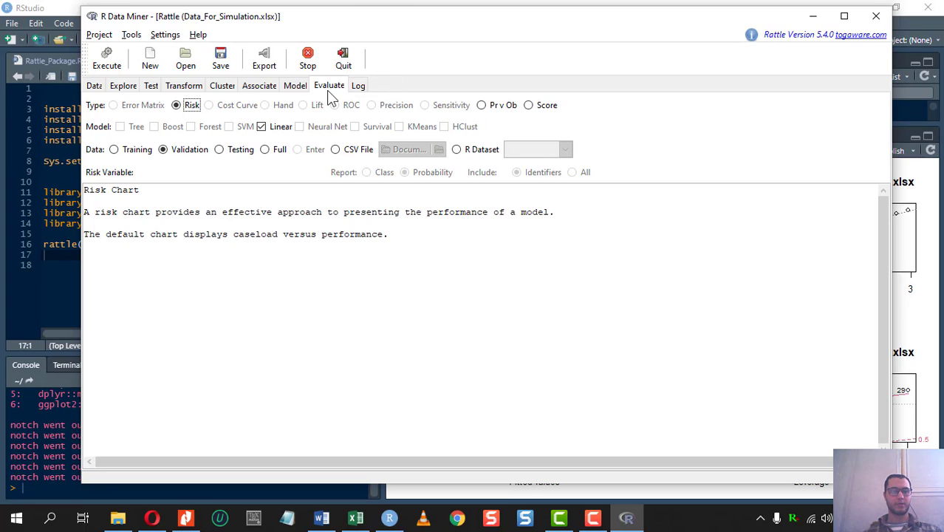
click(481, 110)
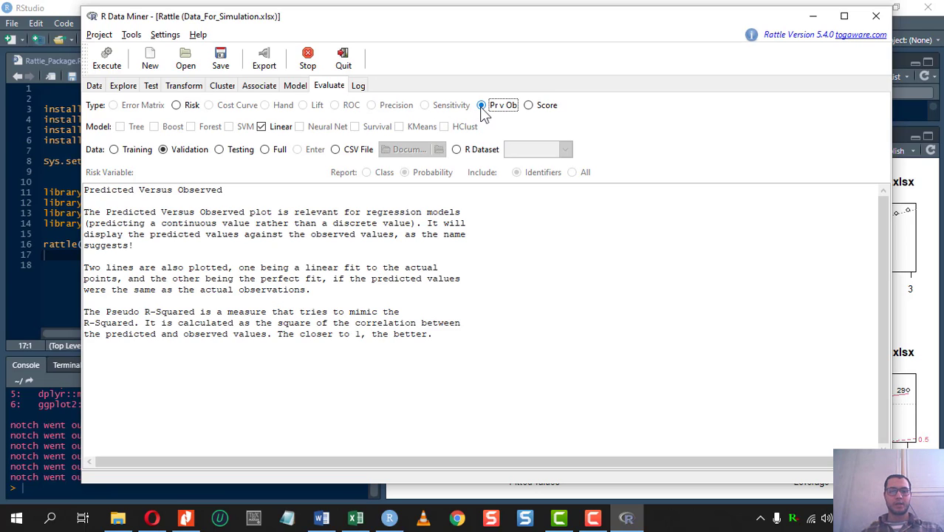
click(189, 150)
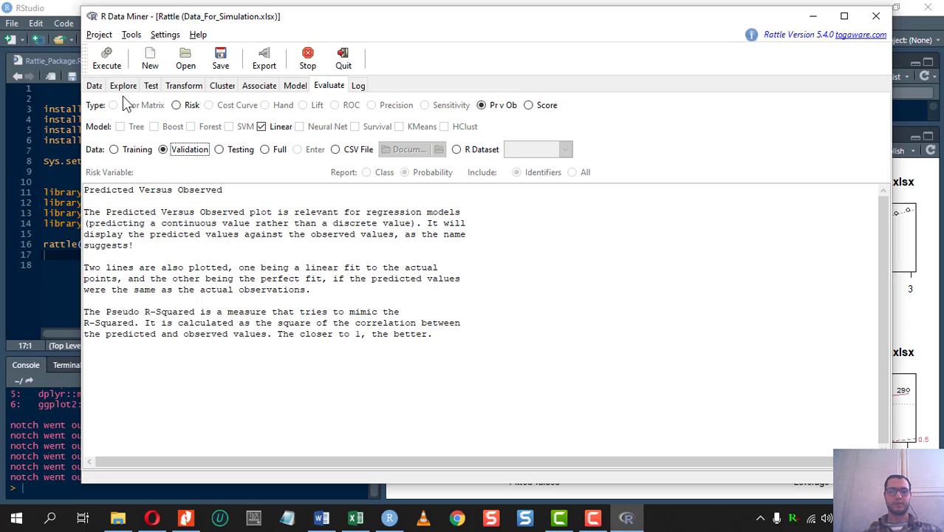
click(109, 59)
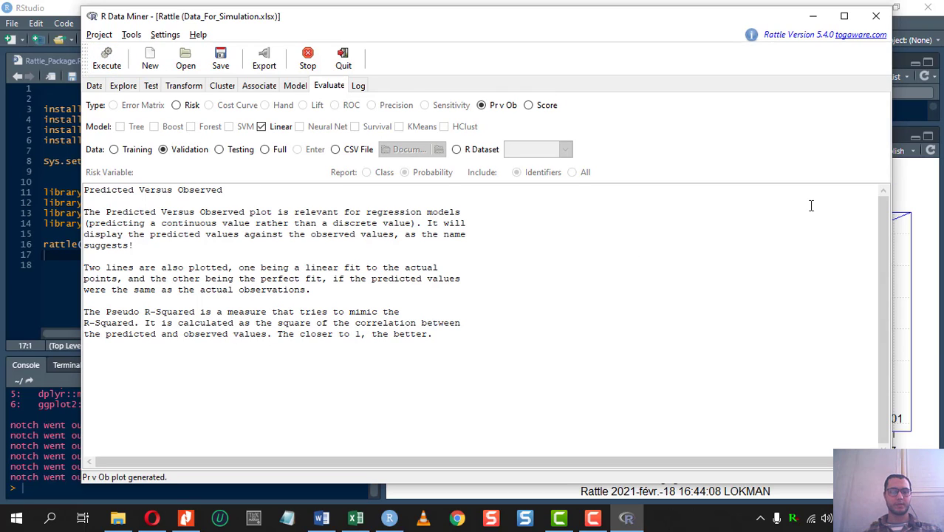
- Switch to RStudio, clear the console and make the plots pane taller for the Predicted vs. Observed chart
click(812, 16)
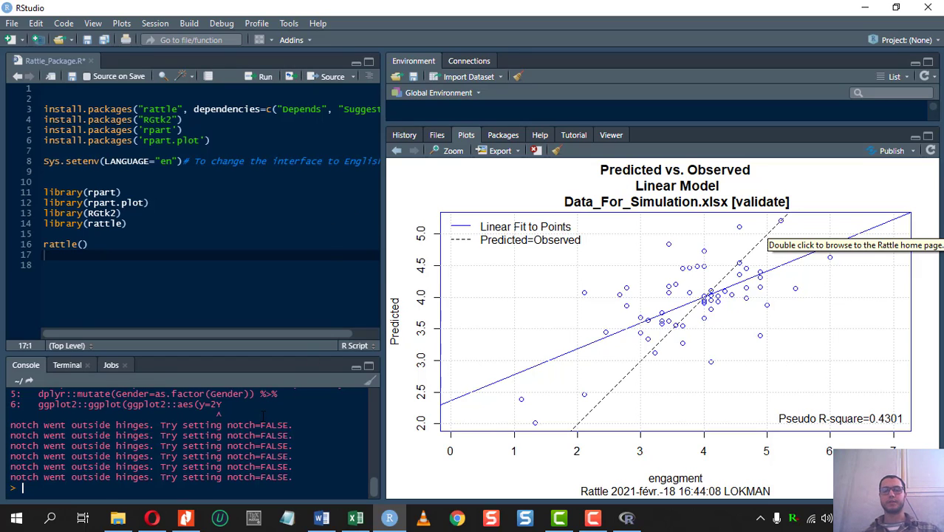
key(ctrl+l)
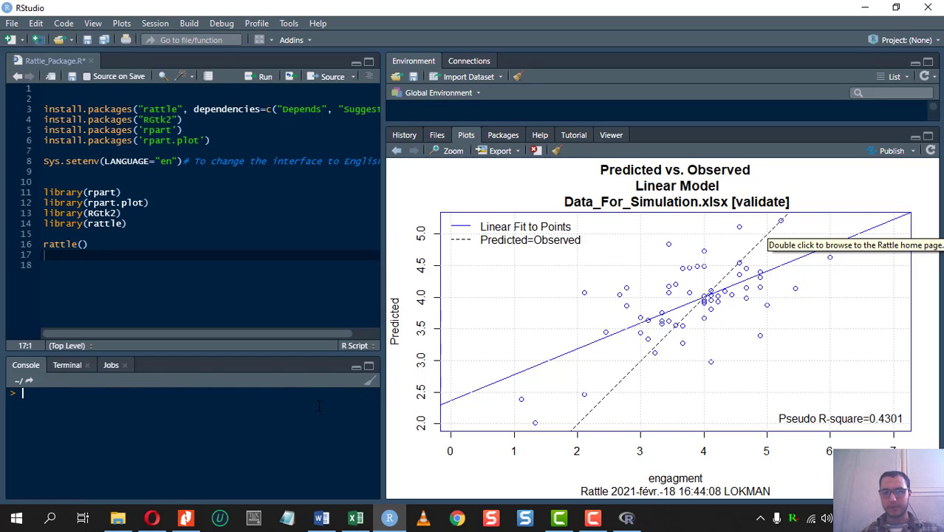
drag(576, 122, 576, 102)
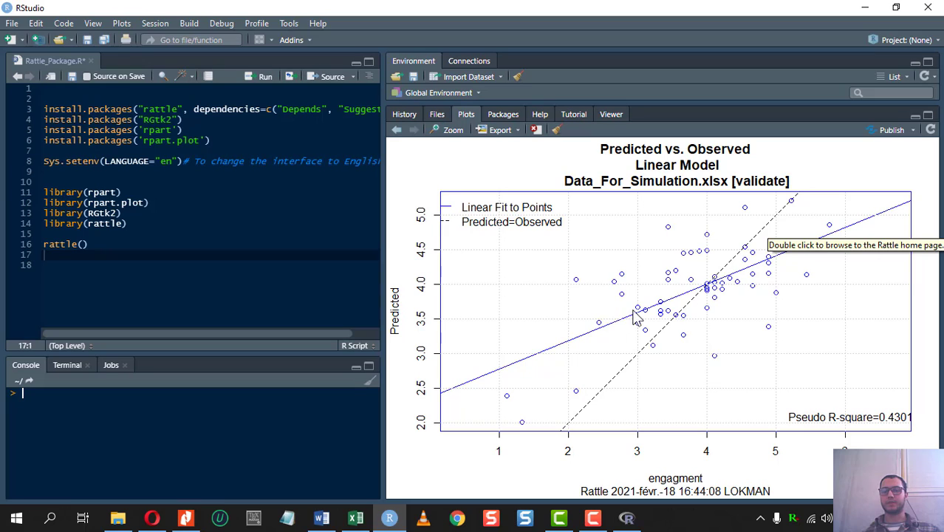
- Copy the Predicted vs. Observed plot to the clipboard as a bitmap and paste it below the Engagement equation in Word
click(503, 130)
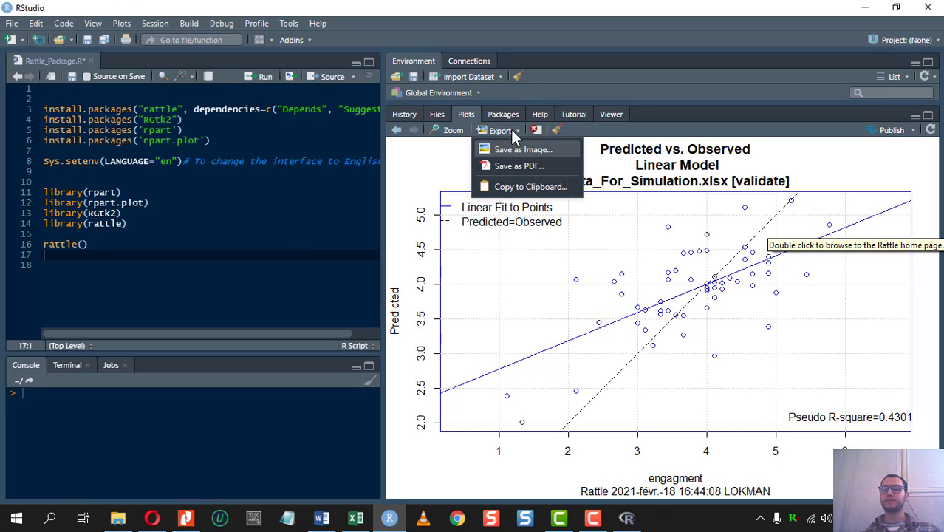
click(527, 186)
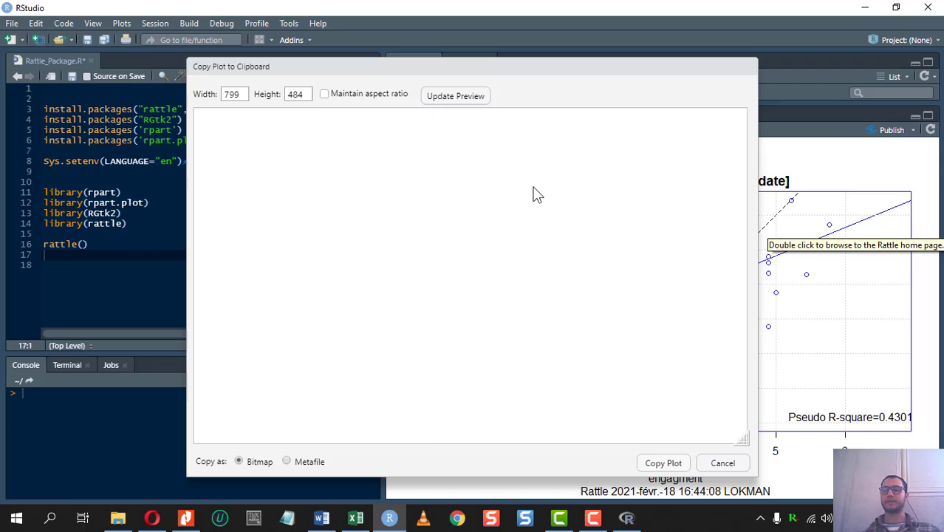
click(665, 466)
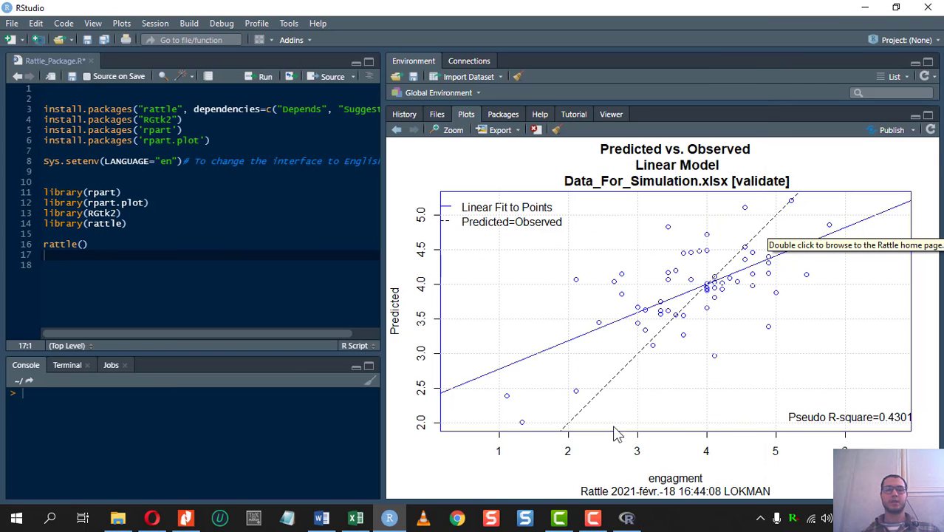
click(322, 517)
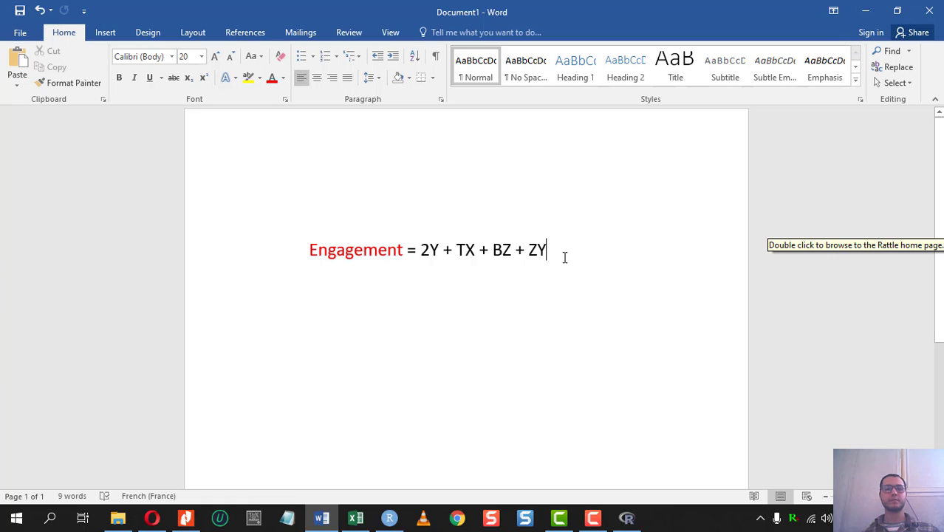
key(Return)
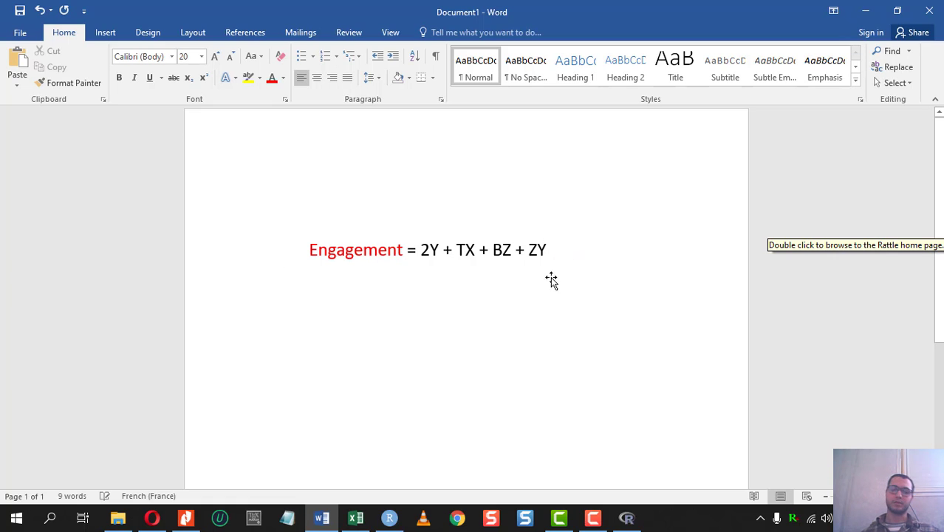
key(ctrl+v)
- Apply a white-framed picture style with a soft shadow to the pasted plot and deselect it
click(517, 313)
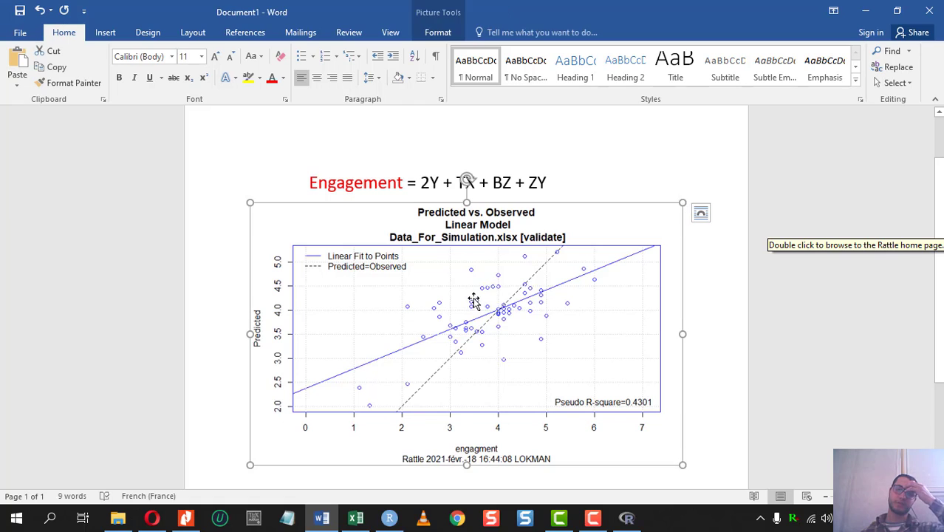
double_click(420, 270)
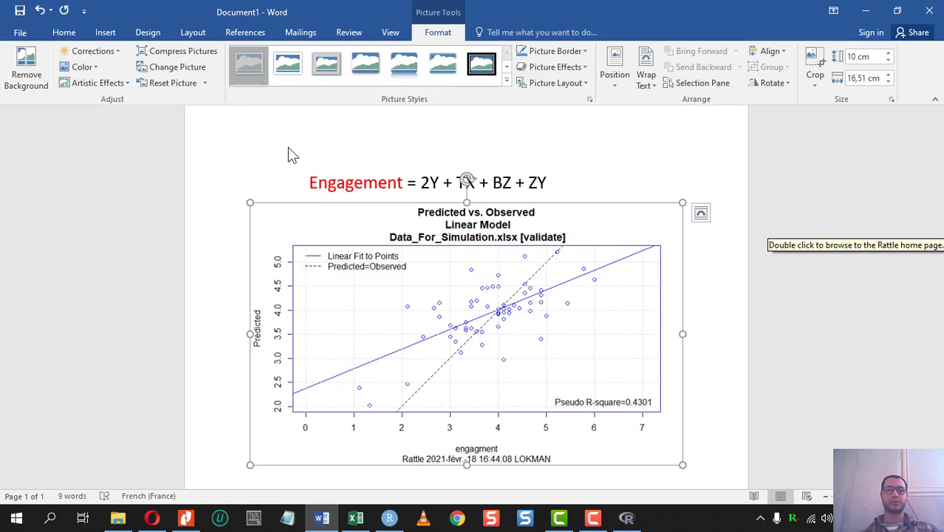
click(289, 166)
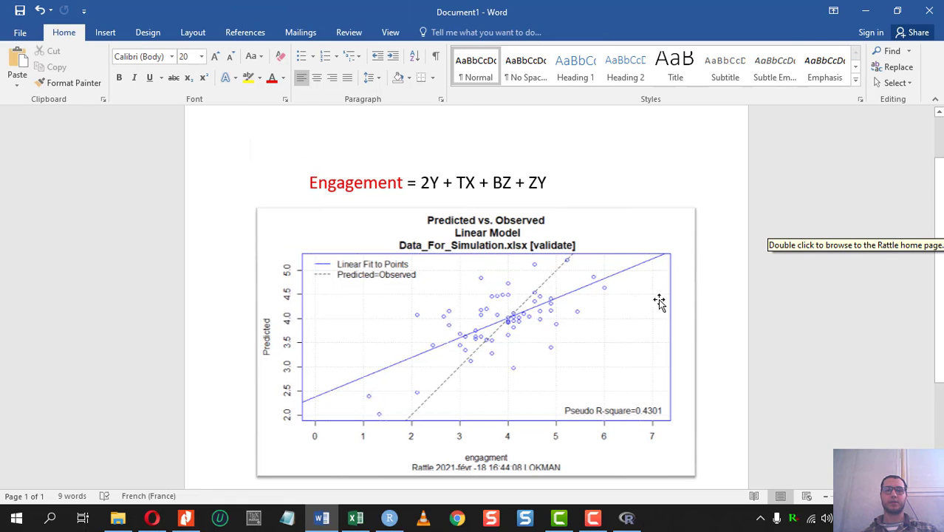
- Switch from Word to Rattle and examine the log of generated R code from its header through to the final plot commands
click(865, 10)
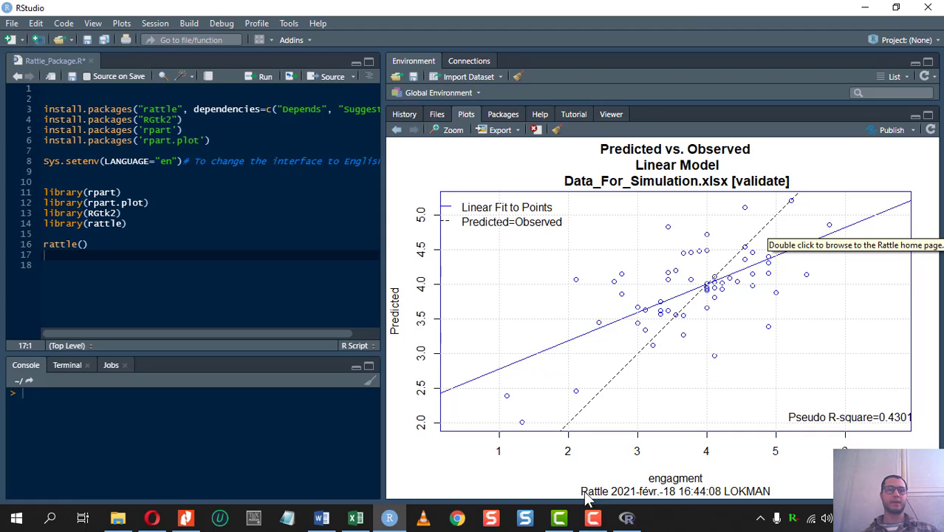
click(628, 520)
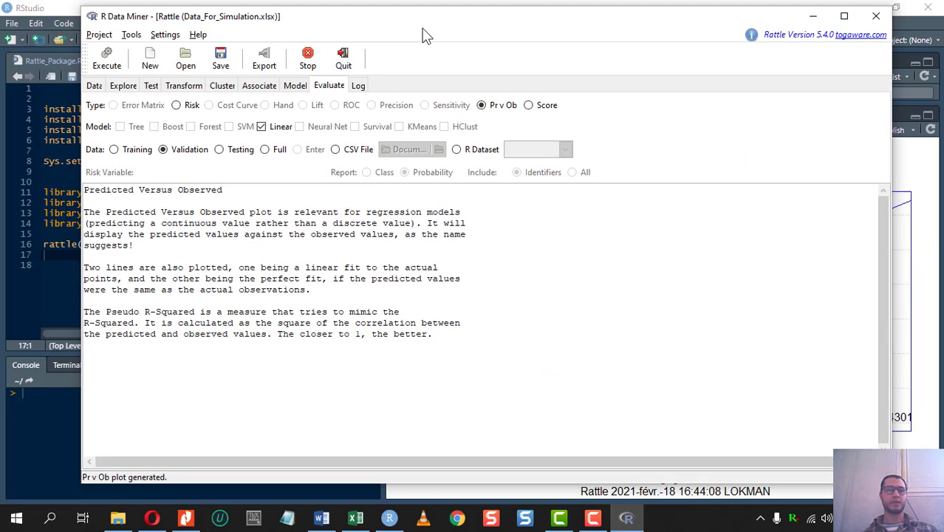
click(361, 85)
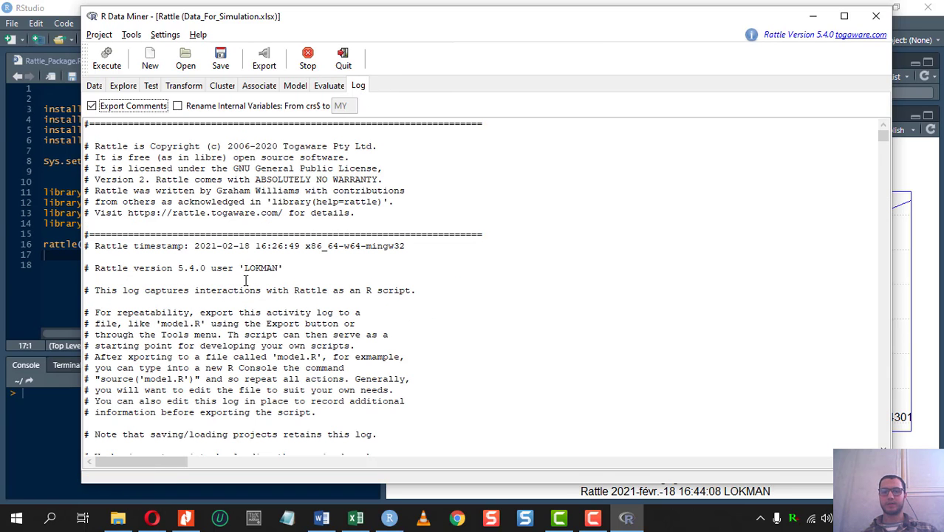
scroll(250, 281, down, 10)
scroll(250, 281, down, 6)
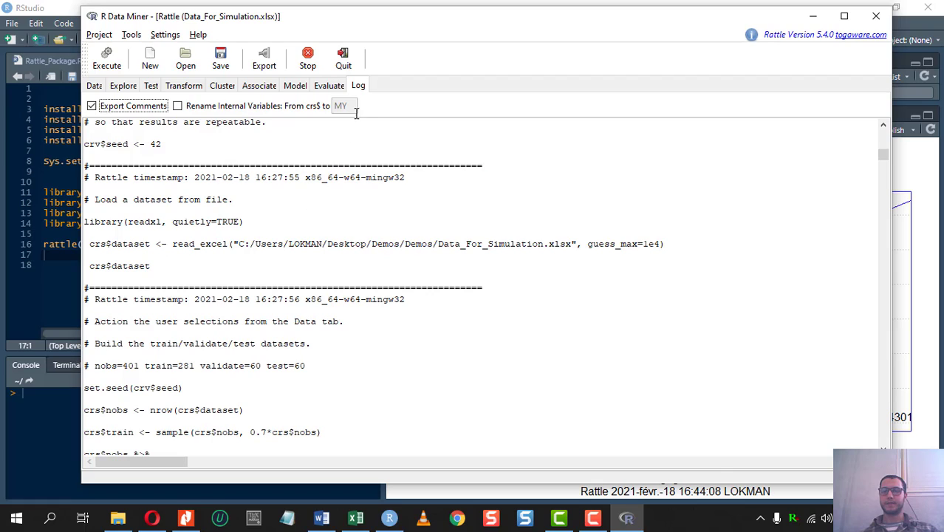
click(361, 86)
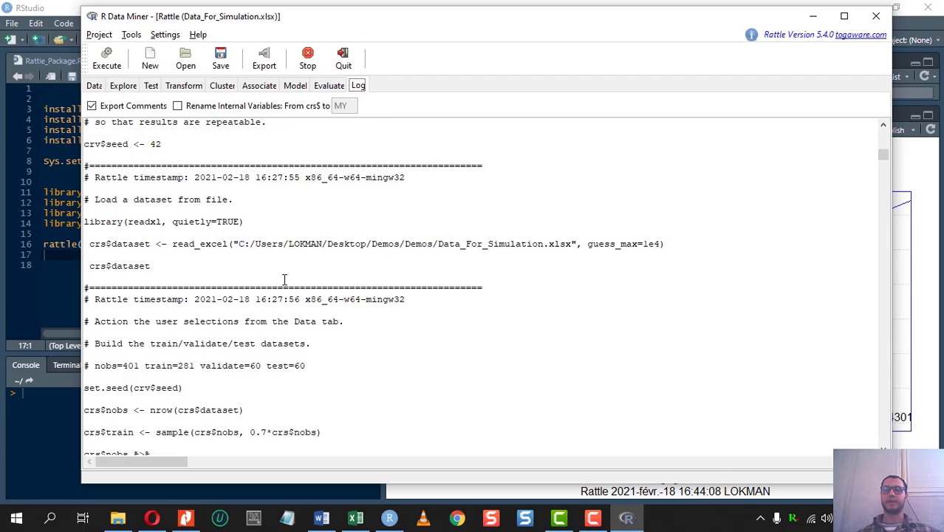
scroll(287, 278, down, 2)
scroll(553, 280, down, 20)
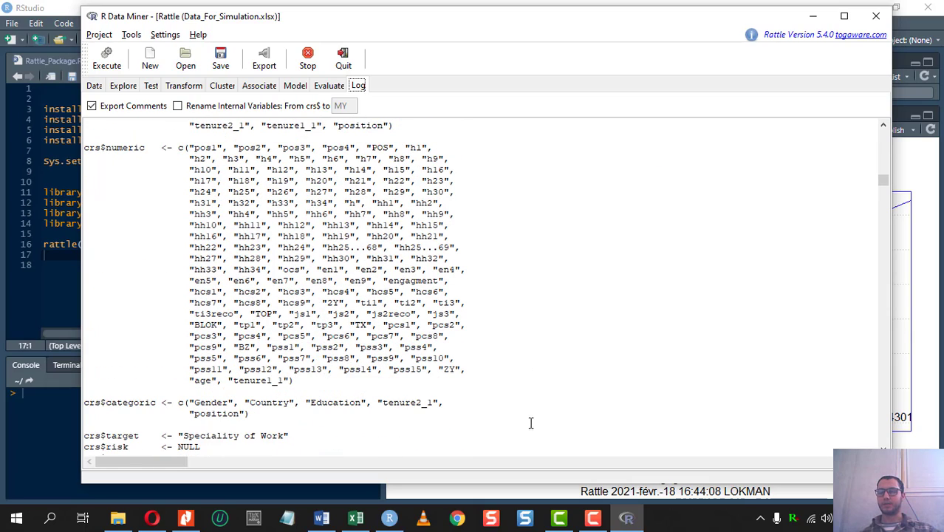
drag(436, 436, 174, 172)
click(290, 324)
scroll(674, 285, down, 1)
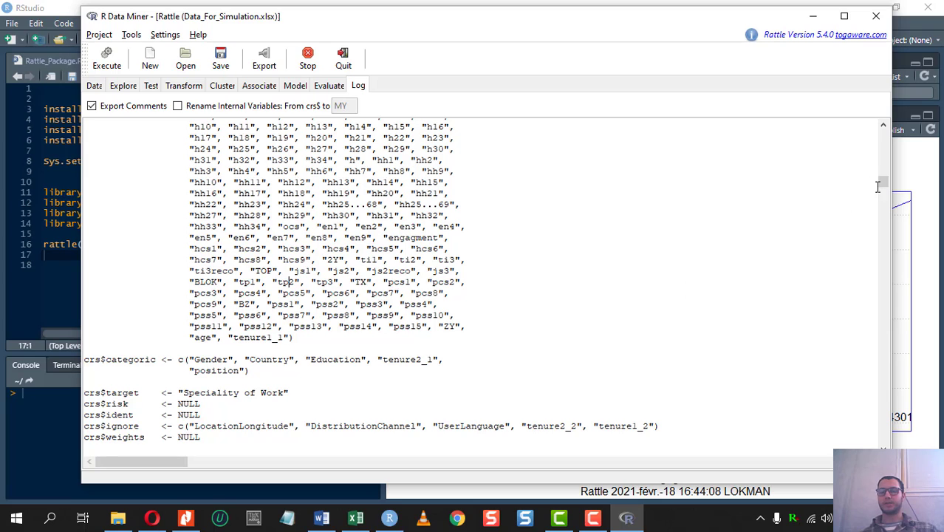
drag(881, 185, 876, 441)
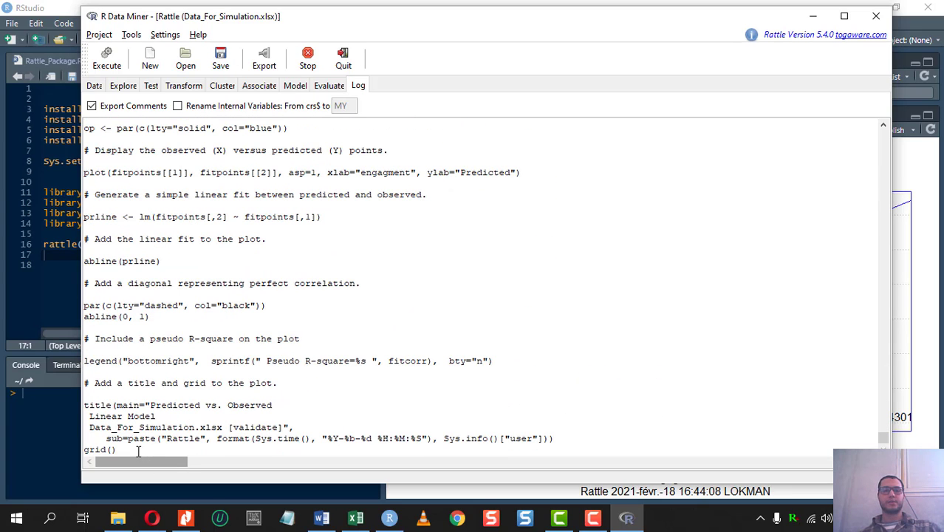
- Copy the log section that evaluates the linear model on the validation dataset, from its 16:44:08 timestamp line through grid()
drag(130, 450, 81, 150)
drag(81, 101, 106, 244)
click(200, 207)
scroll(200, 213, up, 9)
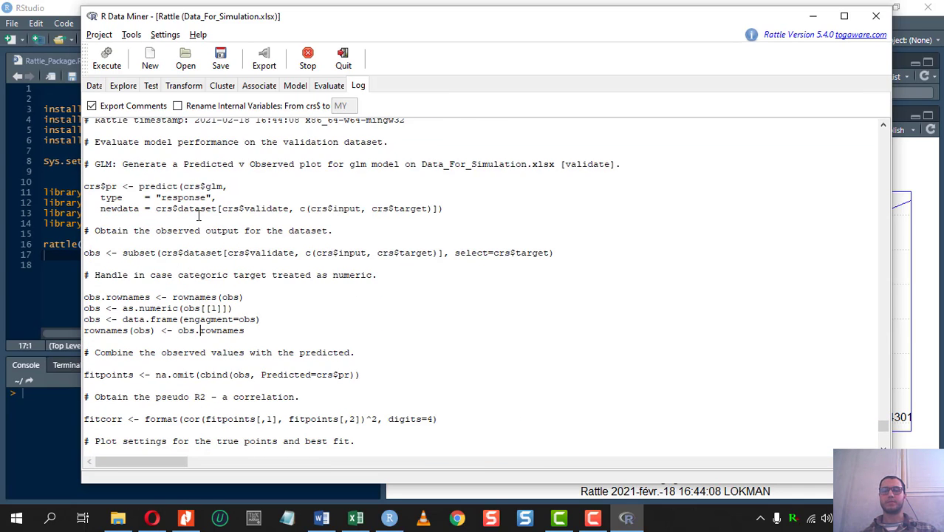
scroll(180, 284, down, 1)
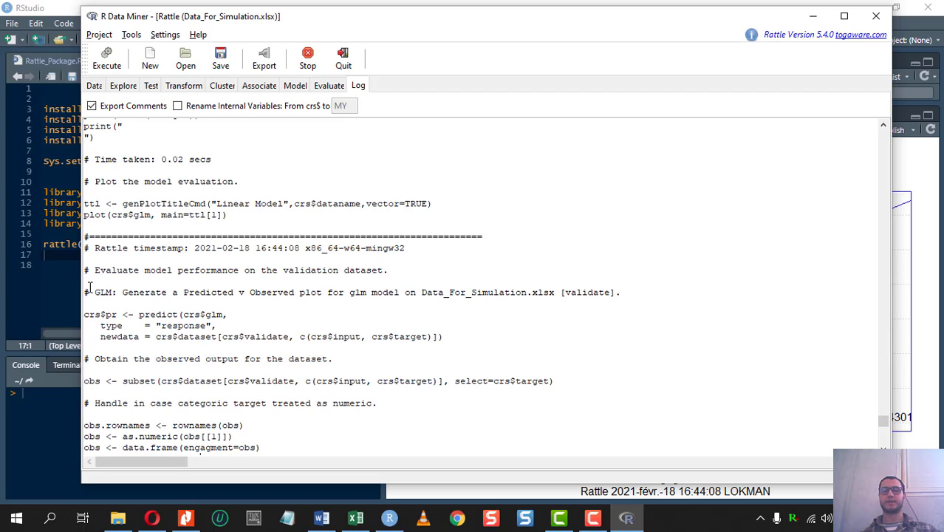
drag(93, 248, 369, 522)
drag(298, 482, 332, 470)
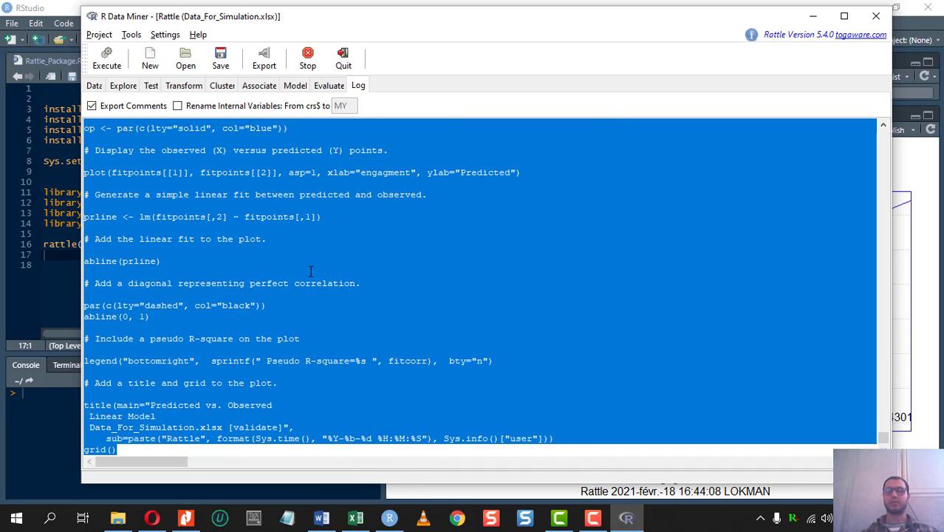
- Switch to RStudio, paste the copied log code into a new R script and comment out its timestamp line with #
click(74, 300)
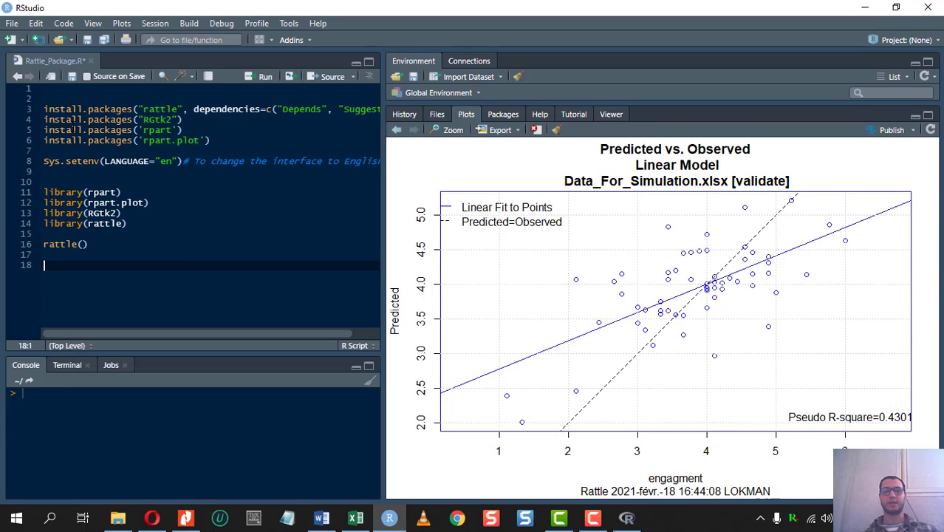
click(9, 41)
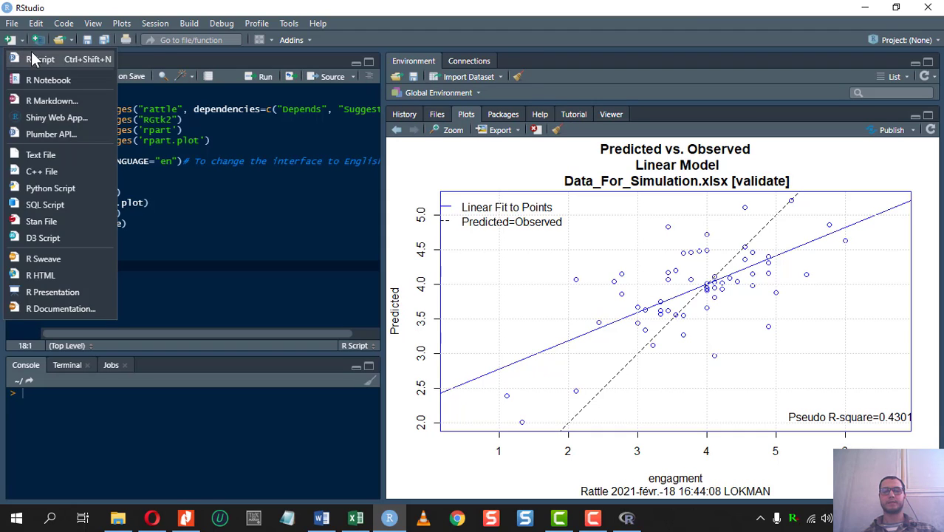
click(37, 59)
key(ctrl+v)
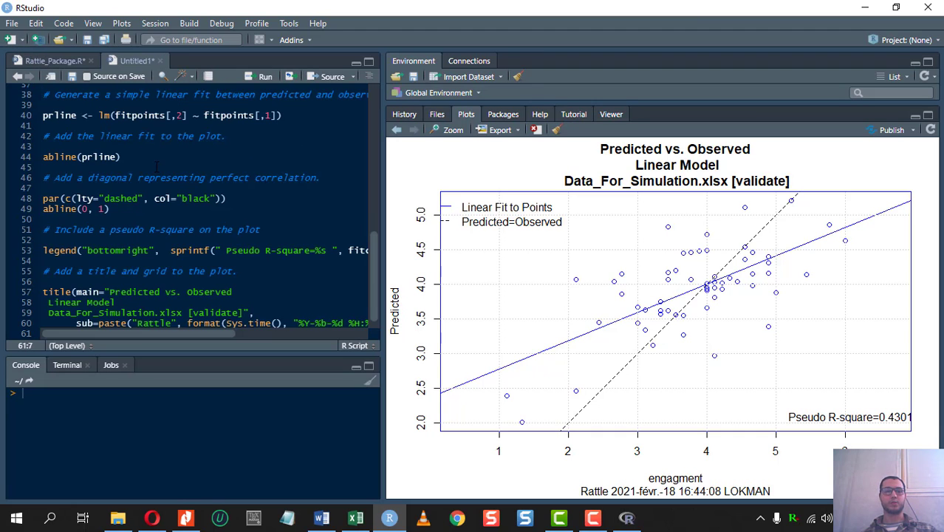
scroll(146, 178, up, 10)
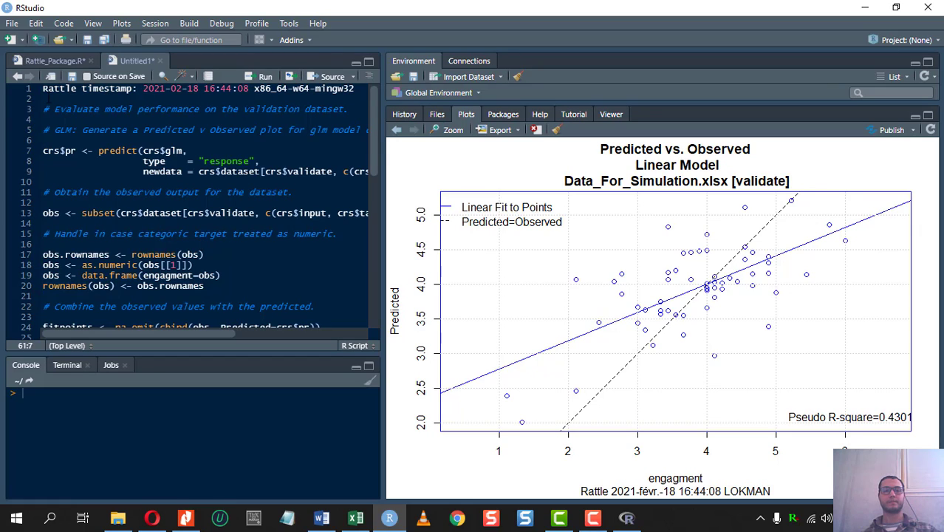
click(44, 88)
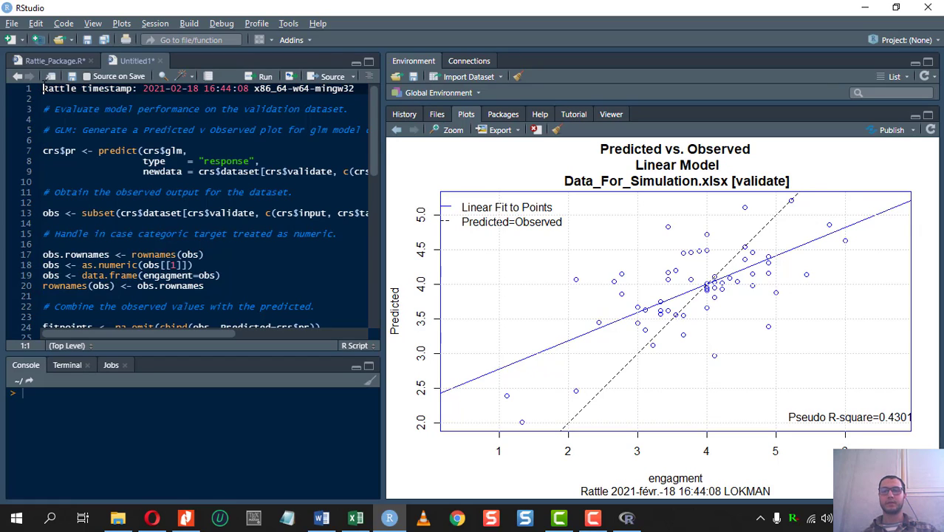
text(#)
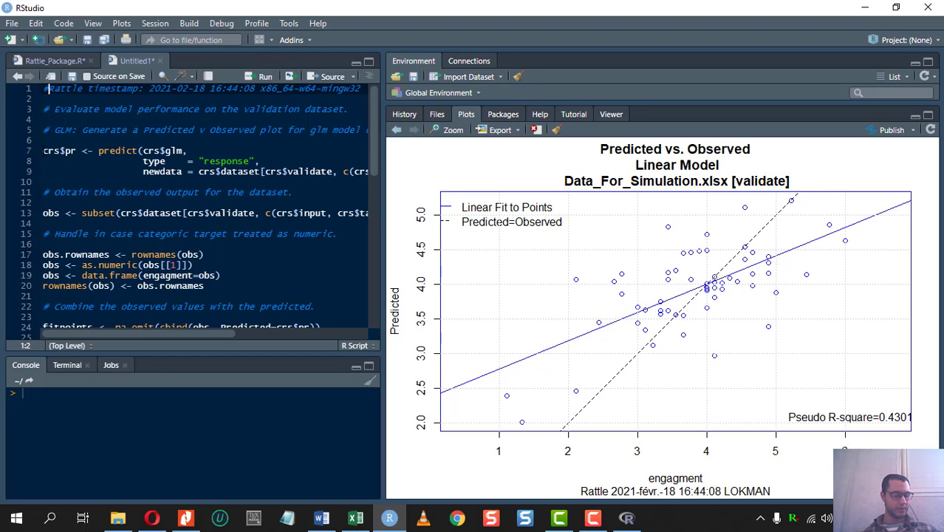
- Run the crs$pr predict statement and the obs subset statement from the new script
click(44, 151)
key(ctrl+Return)
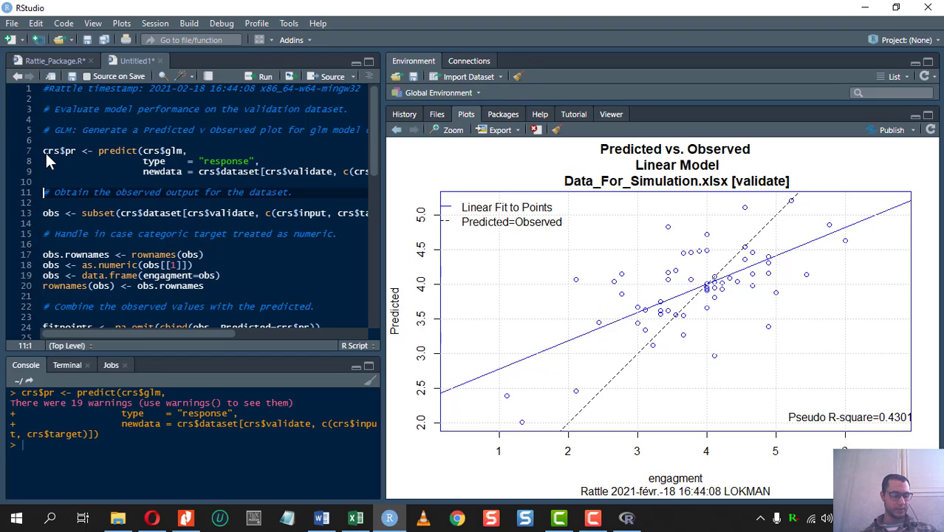
key(Down)
key(Up)
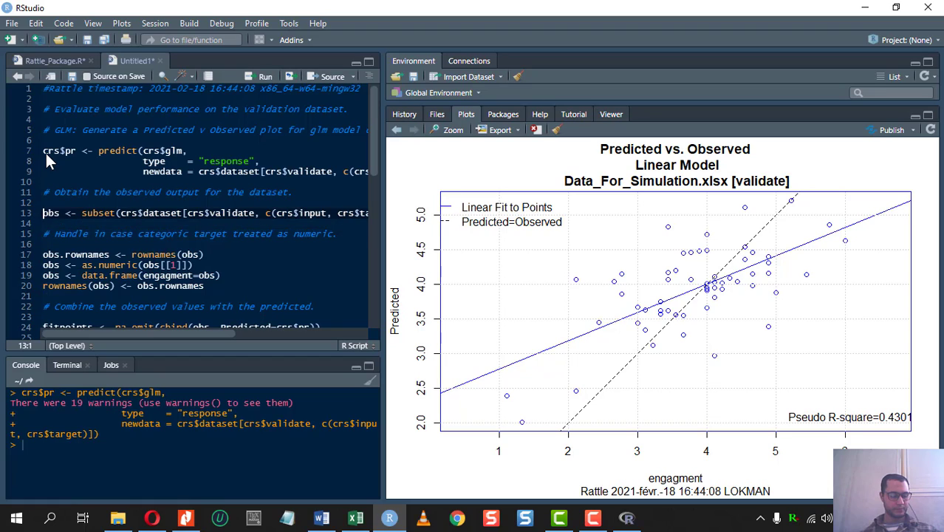
key(ctrl+Return)
- Run the four lines that store the row names, convert obs to numeric, build its data frame and restore the row names
key(Down)
key(Up)
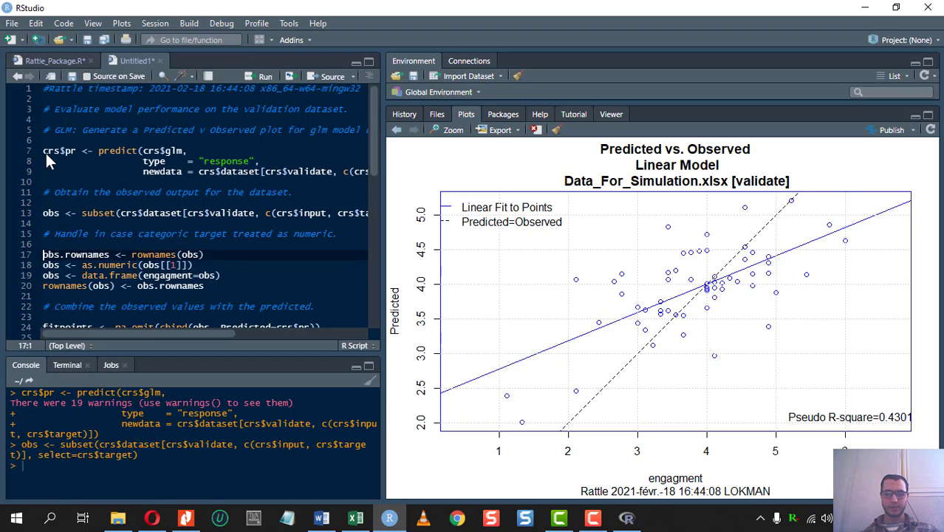
key(ctrl+Return)
key(ctrl+Return)
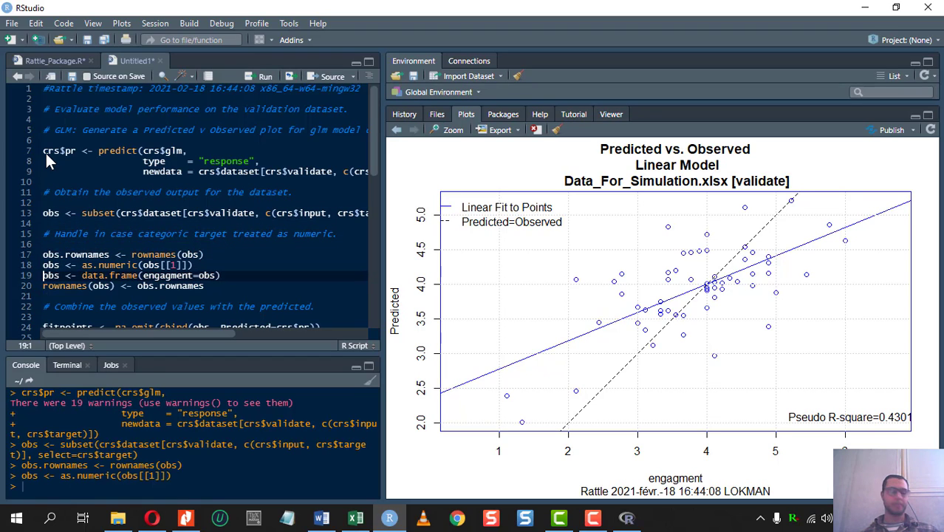
key(ctrl+Return)
key(ctrl+Return)
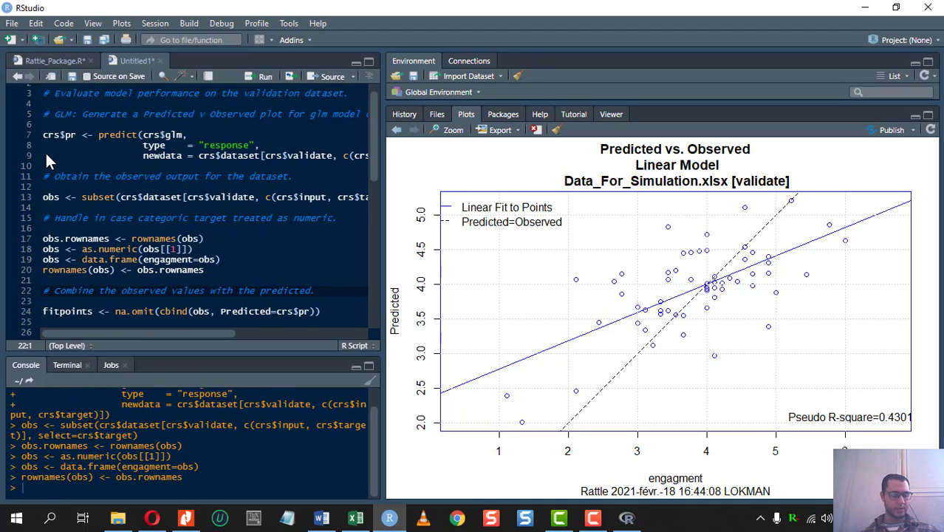
- Run the fitpoints, fitcorr and solid blue par settings lines of the script
key(Down)
key(Down)
key(ctrl+Return)
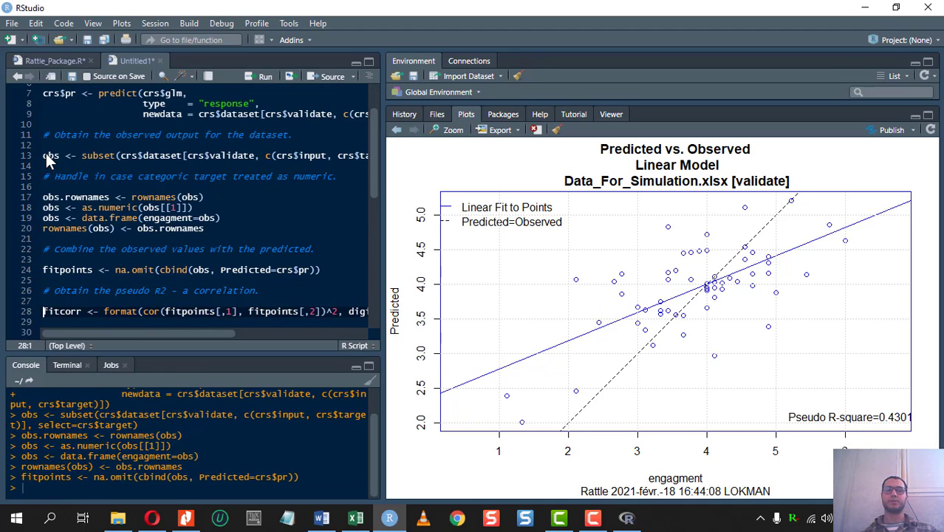
key(ctrl+Return)
key(ctrl+Return)
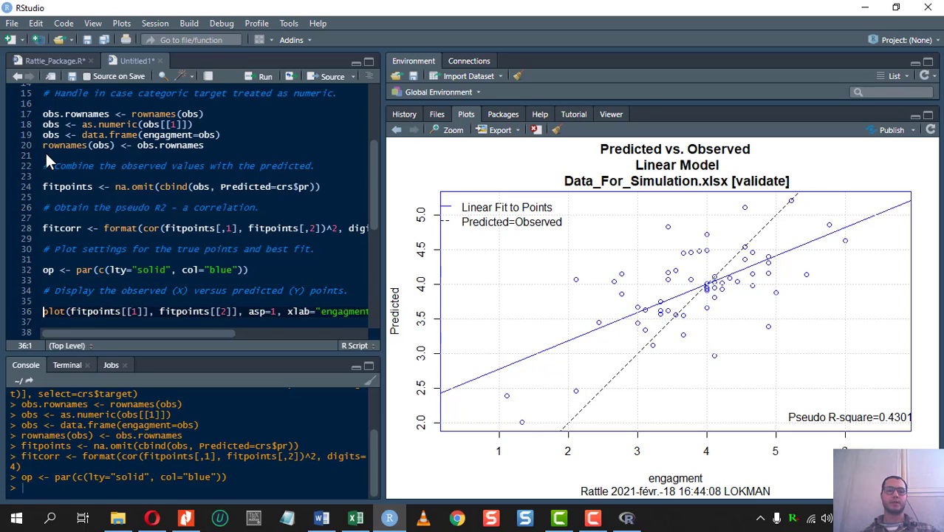
- Plot the observed versus predicted points and run the prline linear fit statement
key(ctrl+Return)
key(Down)
key(Down)
key(ctrl+Return)
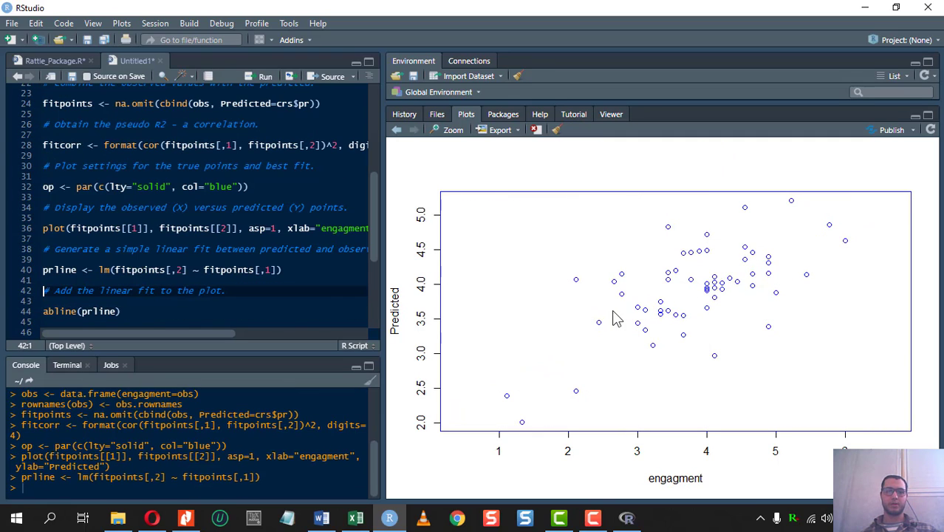
- Look at the Rattle log again, return to RStudio and rerun the prline linear fit statement
click(627, 521)
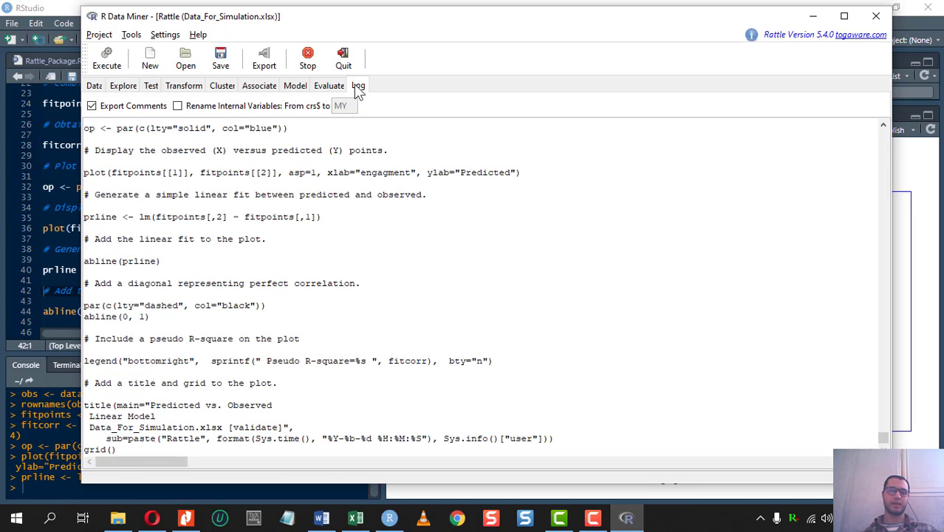
click(817, 16)
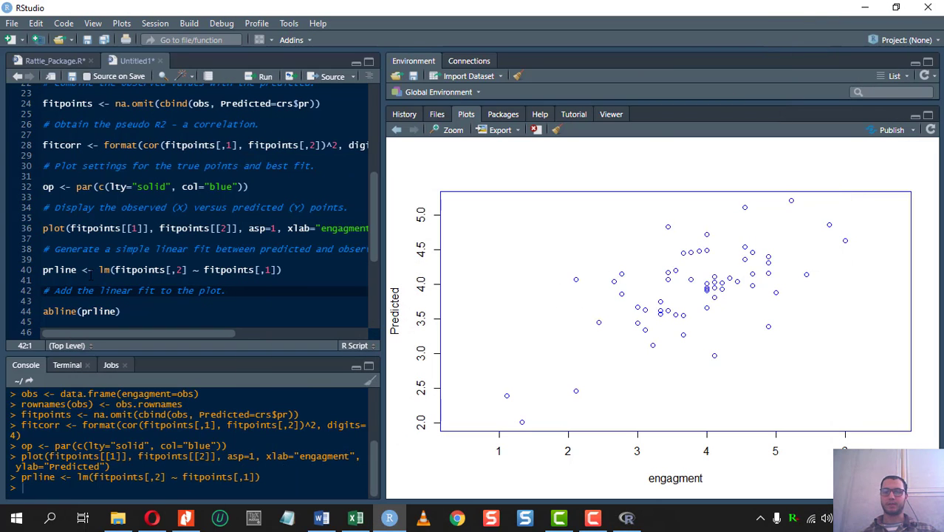
drag(40, 280, 43, 270)
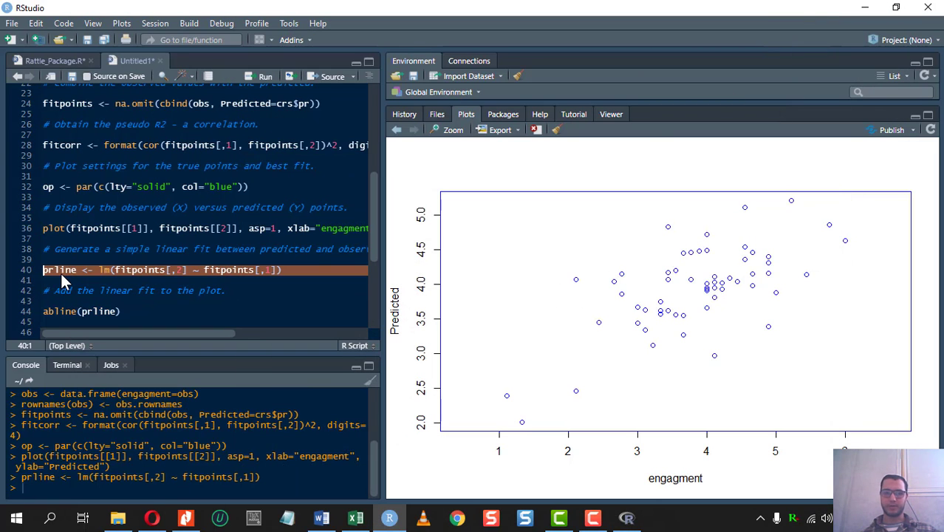
click(61, 273)
key(ctrl+Return)
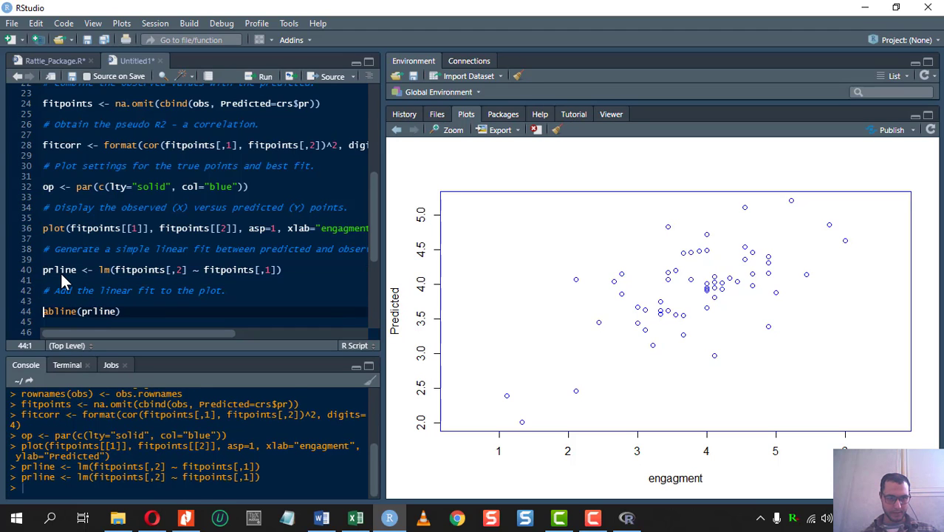
- Add the linear fit line, the dashed black diagonal and the pseudo R-square legend to the plot by running their script lines
key(ctrl+Return)
key(ctrl+Return)
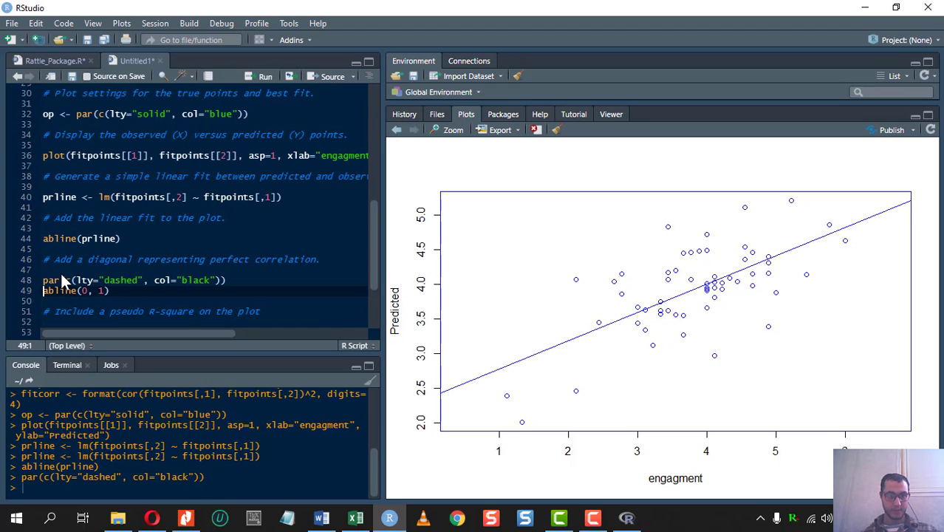
key(ctrl+Return)
key(ctrl+Return)
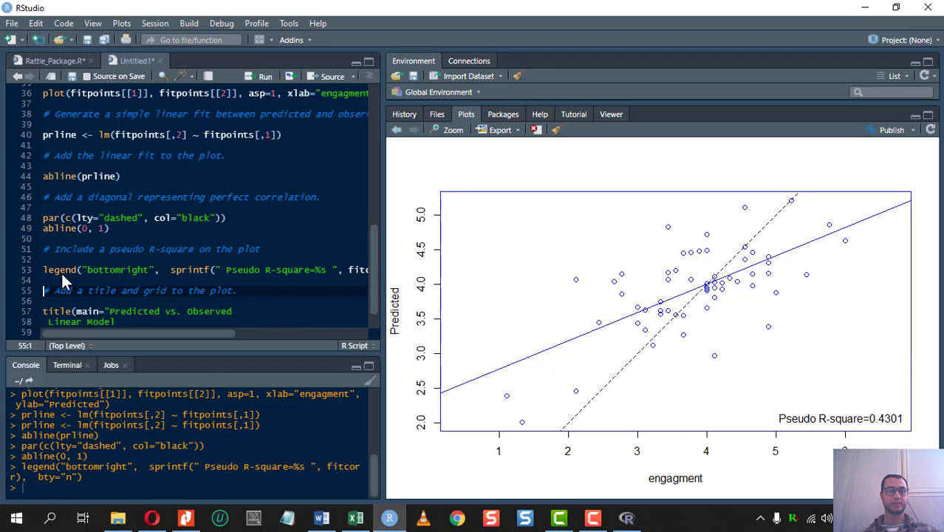
- Widen the script editor slightly and rerun the pseudo R-square legend line
drag(385, 227, 400, 227)
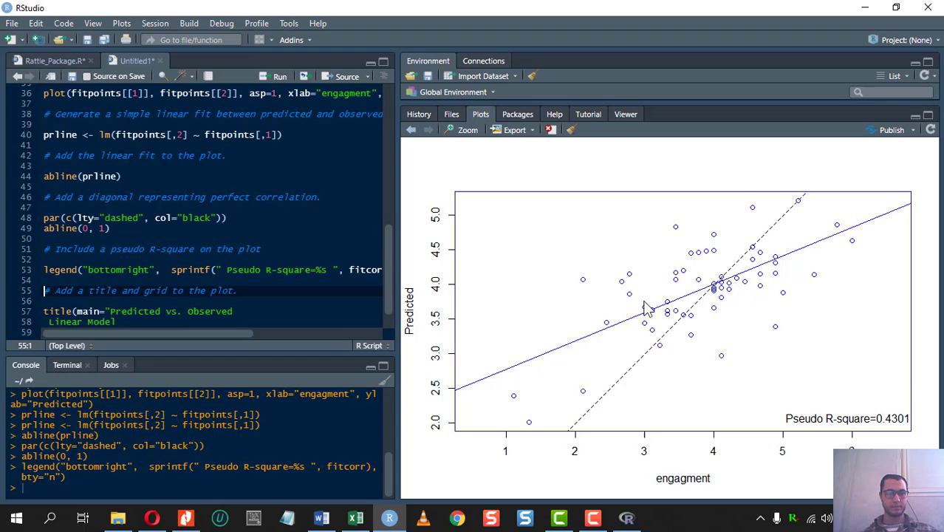
click(193, 266)
key(ctrl+Return)
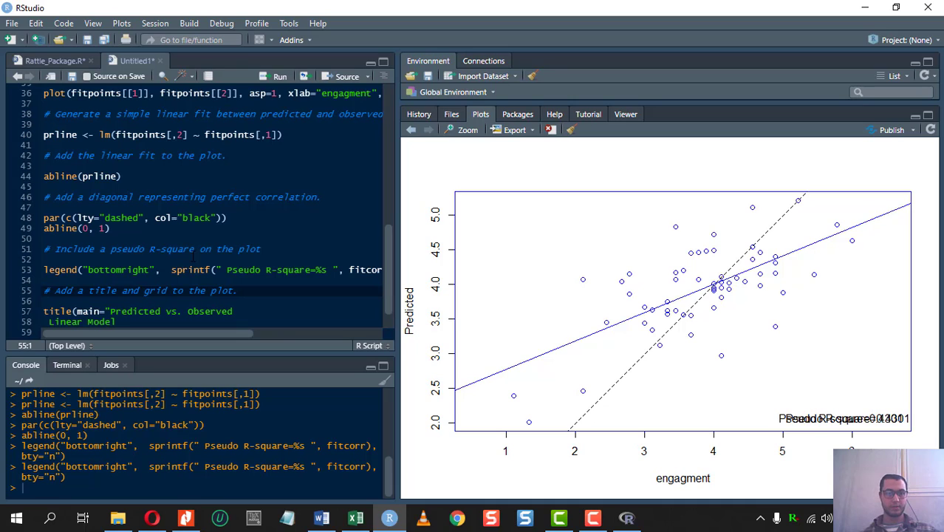
- Run the title statement to add the Predicted vs. Observed heading and the timestamp subtitle to the plot
key(Down)
key(Down)
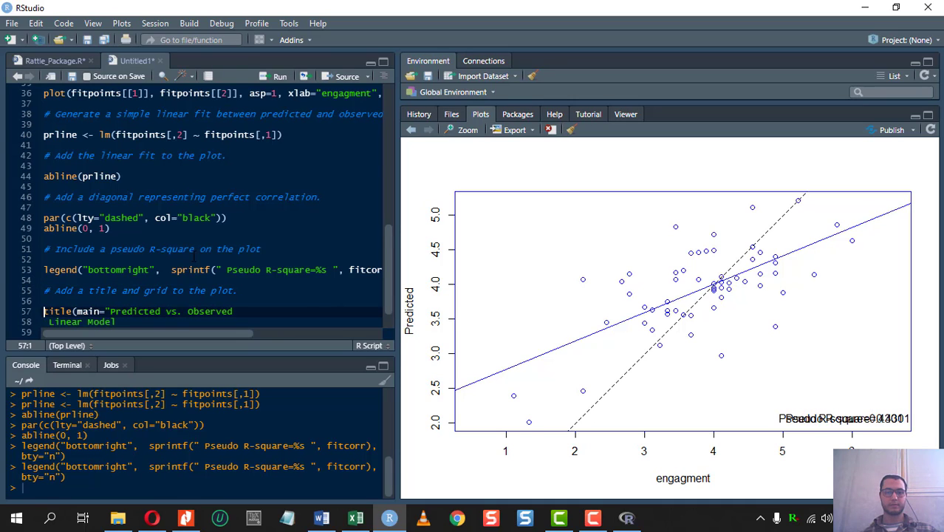
key(ctrl+Return)
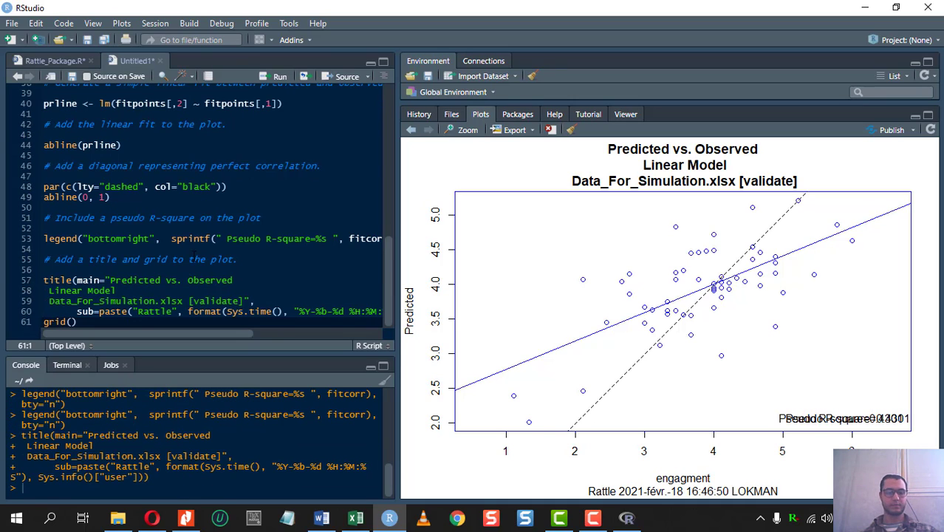
- Run the grid() statement to add grid lines to the Predicted vs. Observed plot and minimise RStudio
key(End)
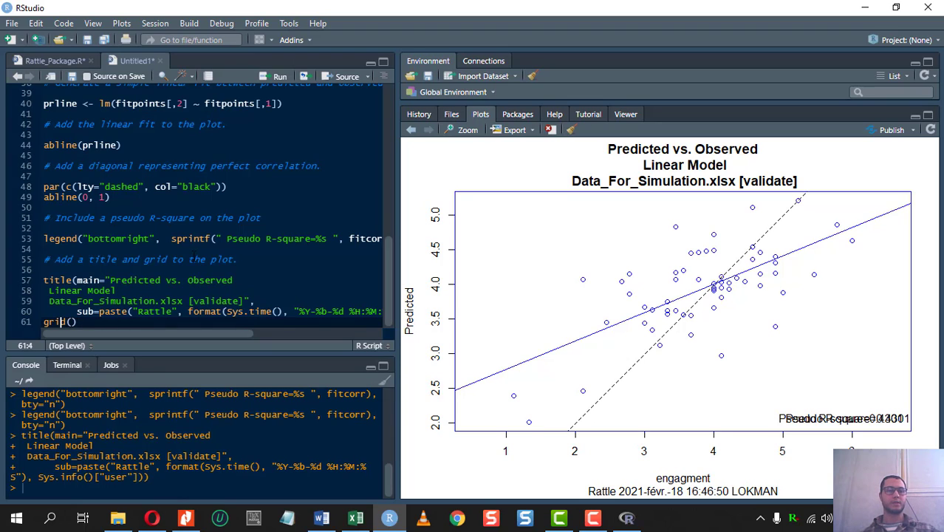
key(ctrl+Return)
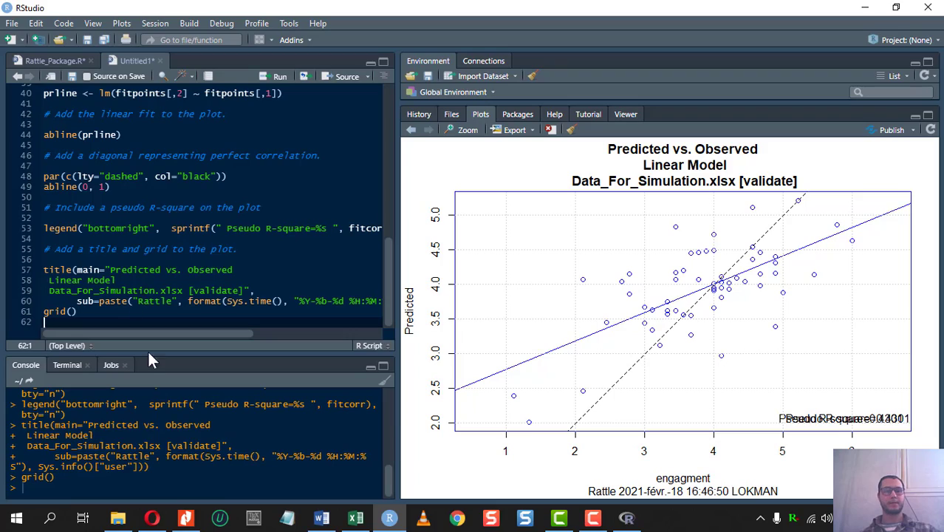
click(866, 7)
- Look at the Rattle log, switch to Nitro Pro and browse the open Rattle data mining book and the RJ-2009-016 article
click(626, 518)
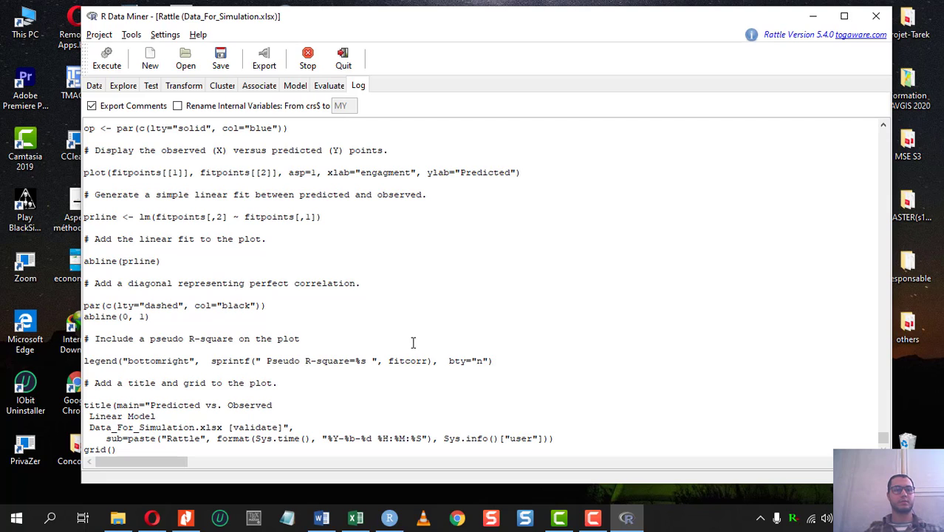
click(186, 520)
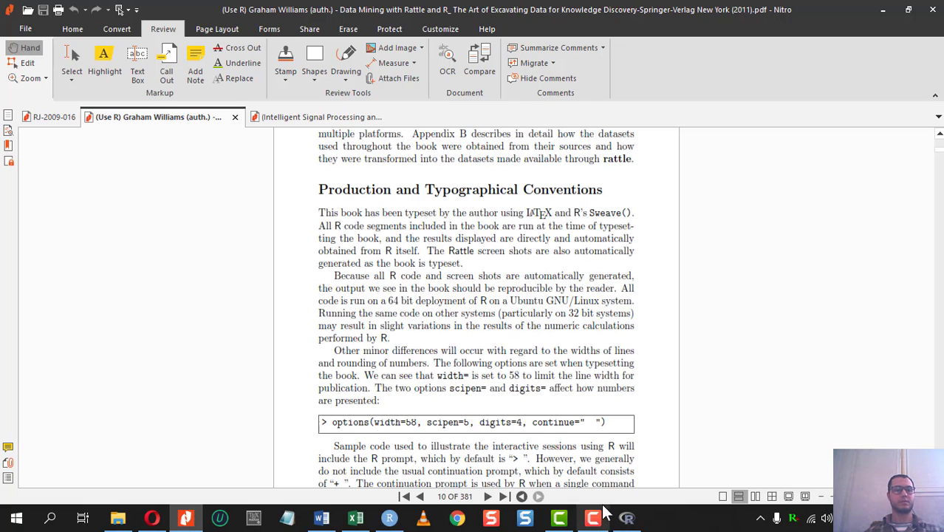
click(626, 518)
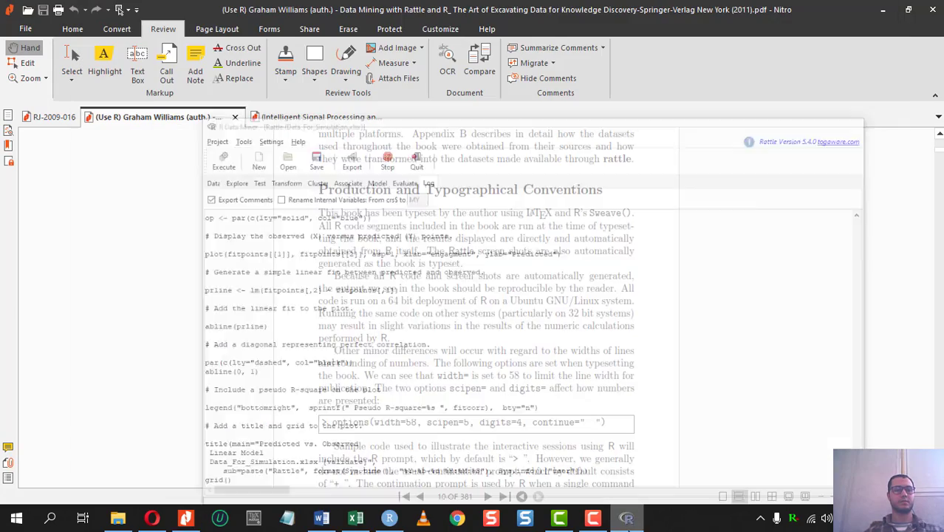
click(52, 121)
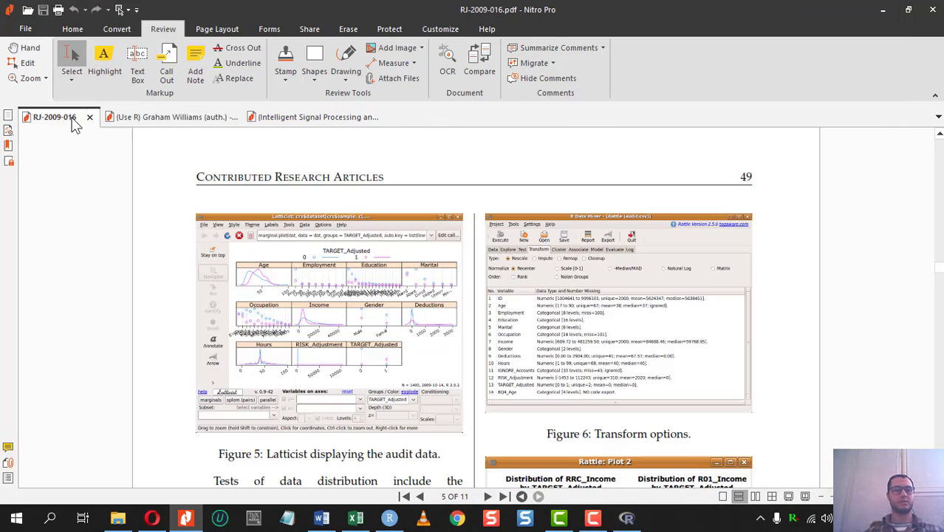
scroll(723, 417, up, 8)
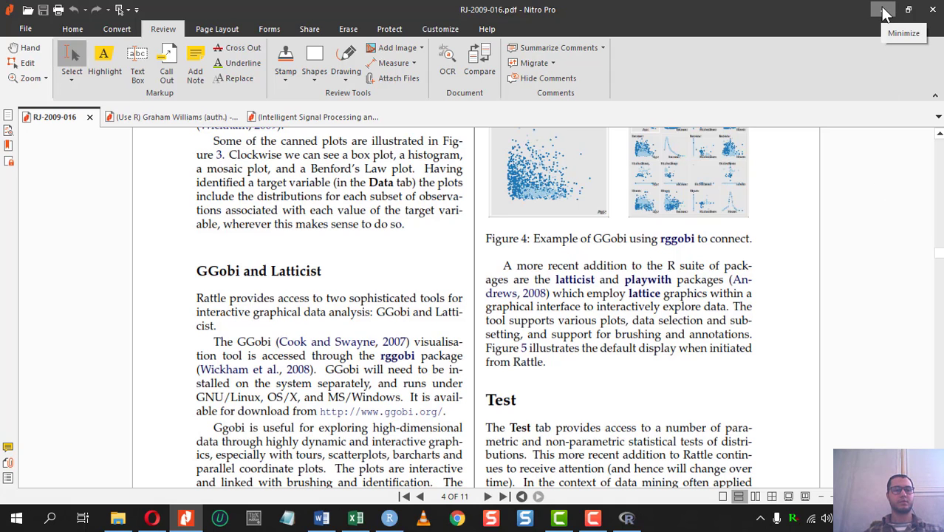
- Return to Rattle, view the data source settings and variable roles of Data_For_Simulation.xlsx, and shift the window slightly
click(627, 517)
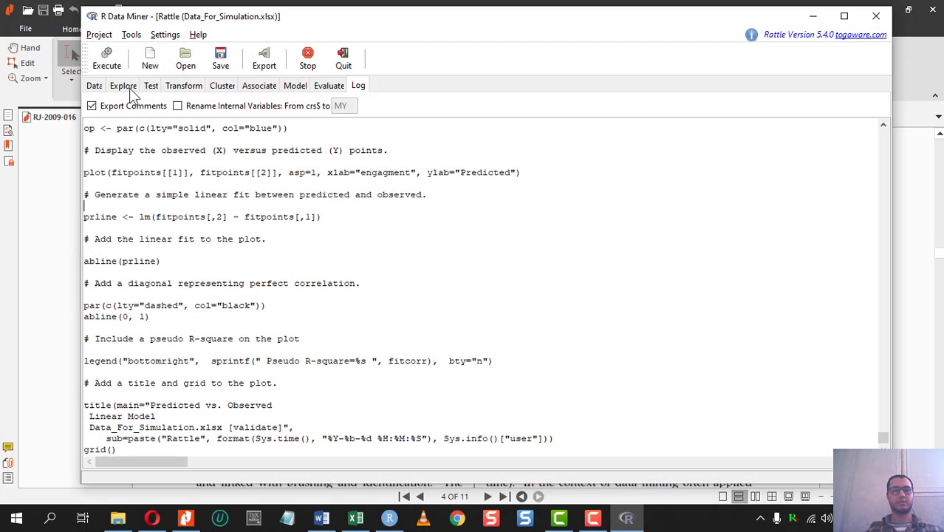
click(93, 86)
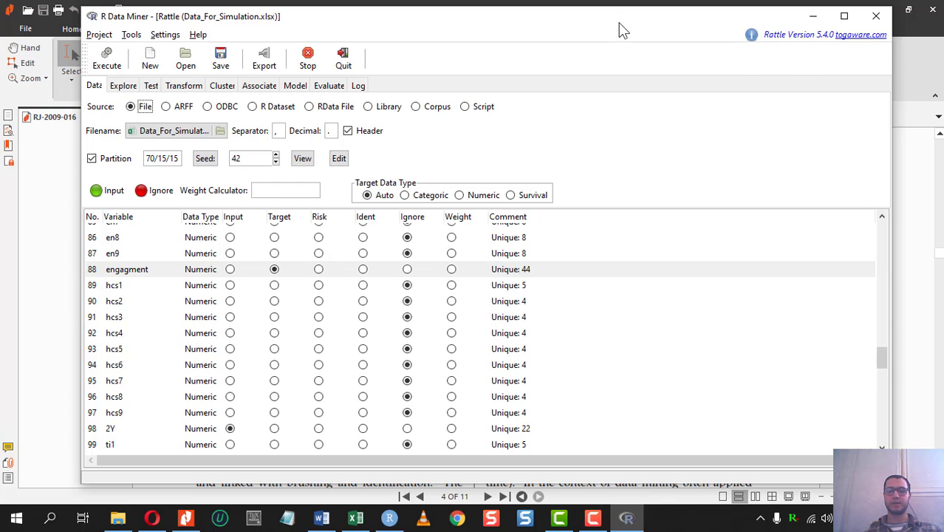
drag(618, 22, 599, 17)
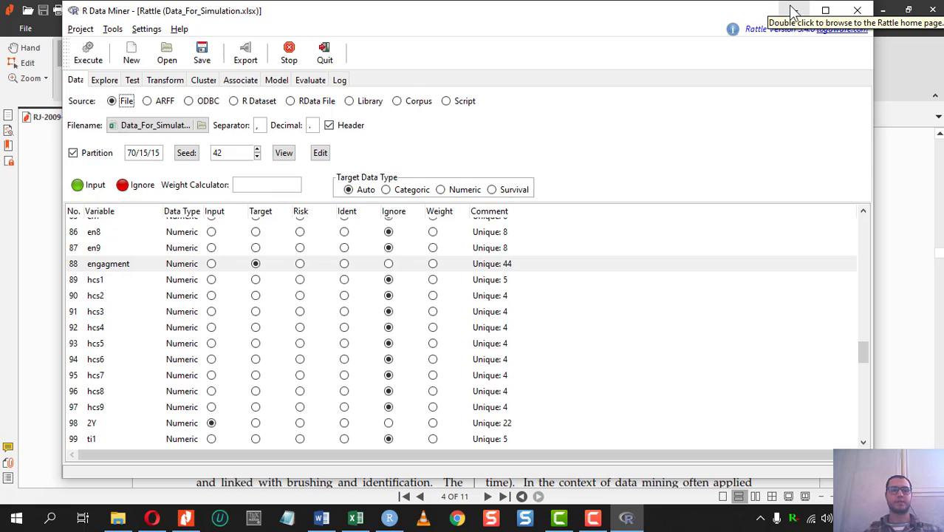